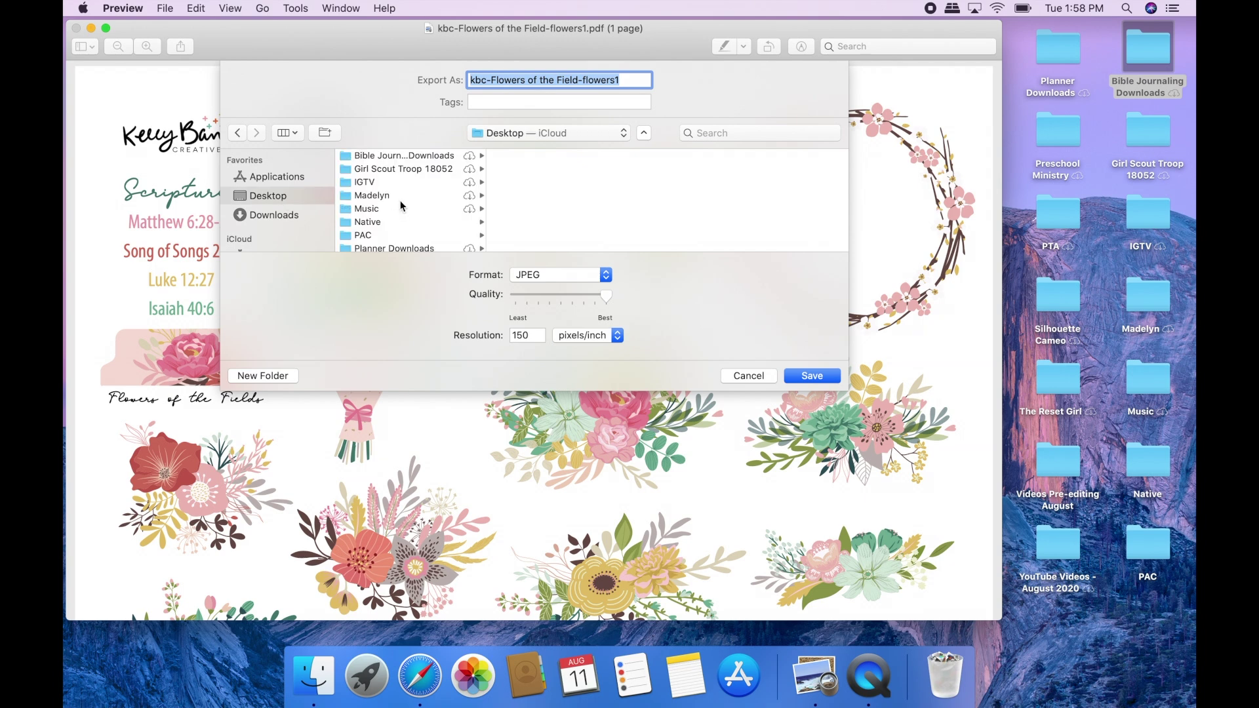
# Export the flower sheet as a best-quality JPEG at 150 pixels/inch into the Flowers subfolder of the Flowers of the Field folder.
pyautogui.click(387, 156)
pyautogui.scroll(-10, 569, 228)
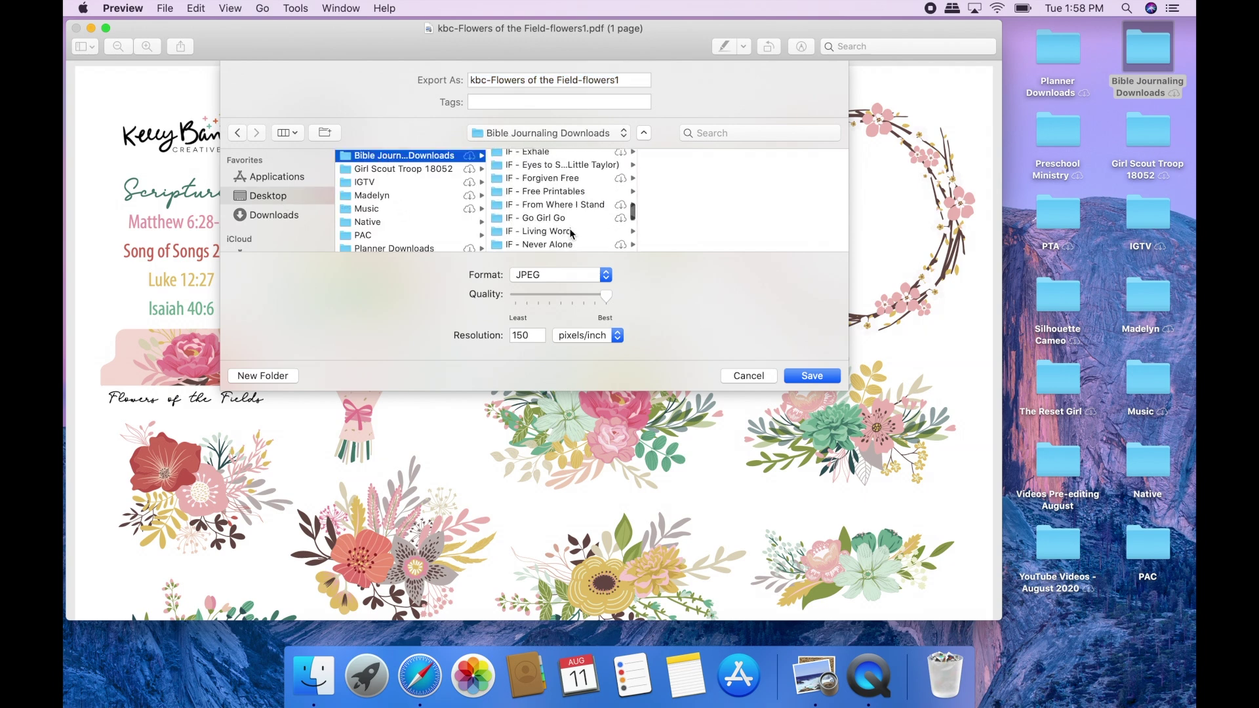
pyautogui.click(552, 229)
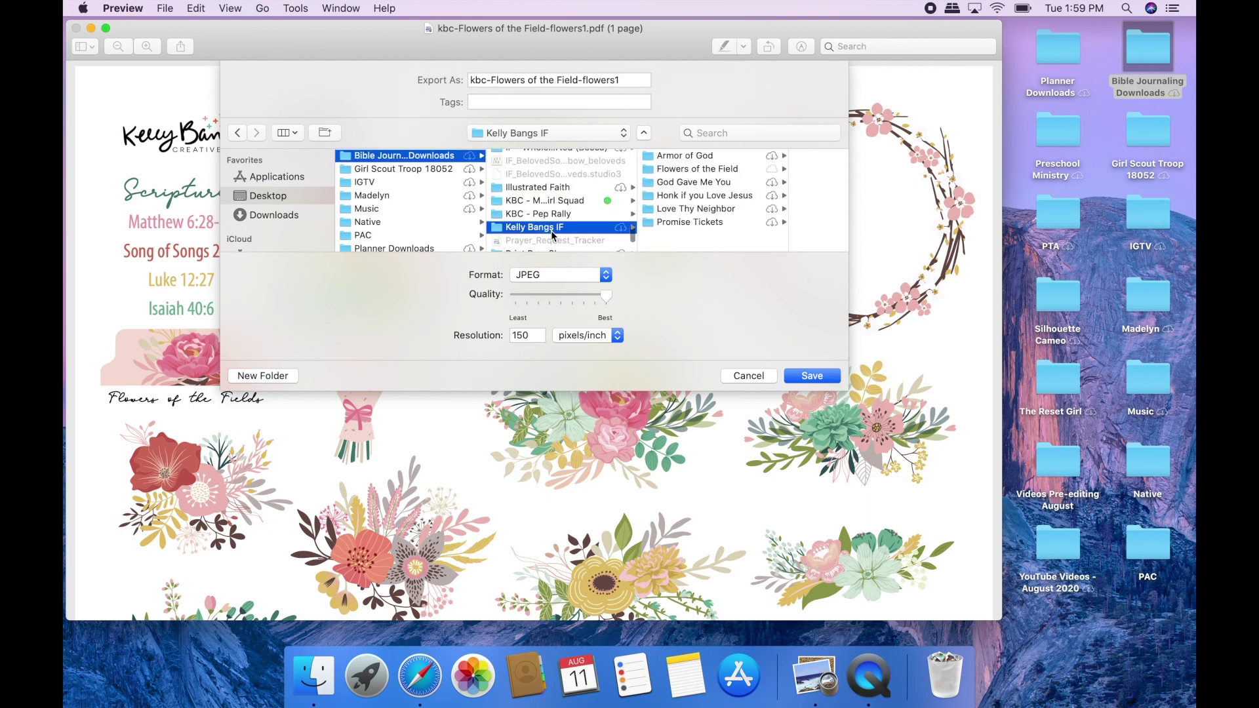
pyautogui.click(667, 170)
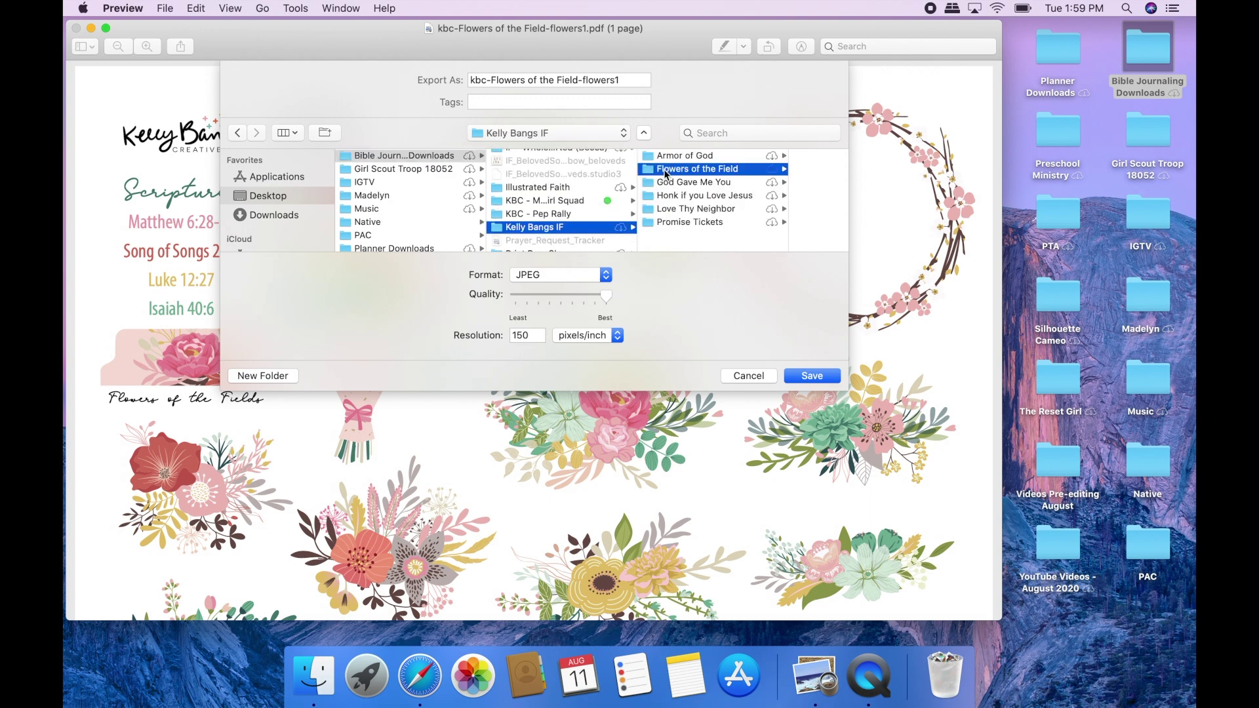
pyautogui.click(716, 157)
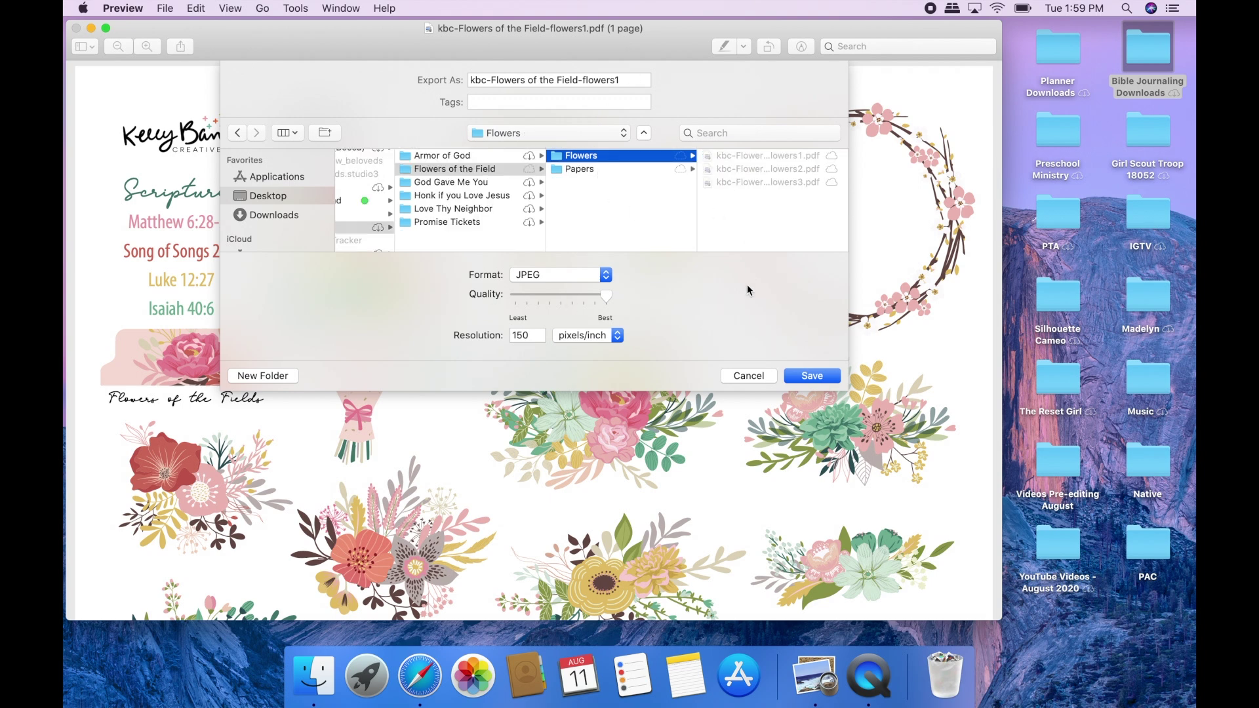
pyautogui.click(819, 377)
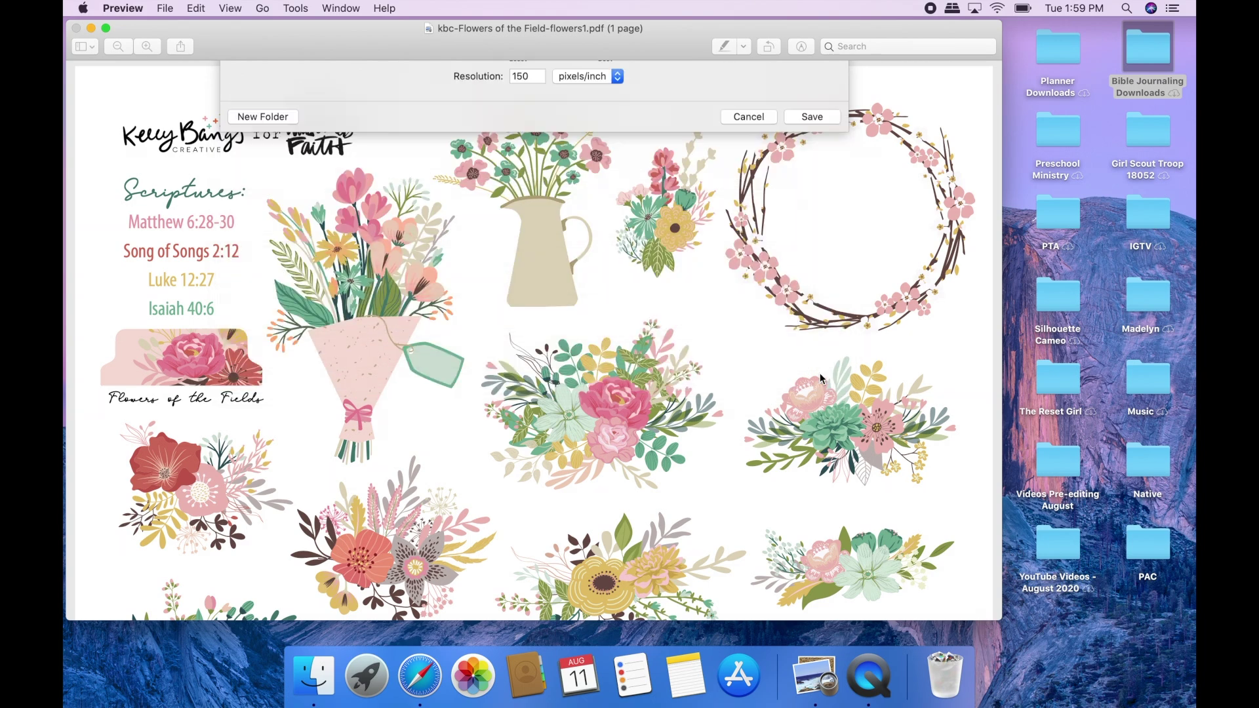
# Switch to Silhouette Studio and turn on registration marks for the blank letter-size page.
pyautogui.click(366, 676)
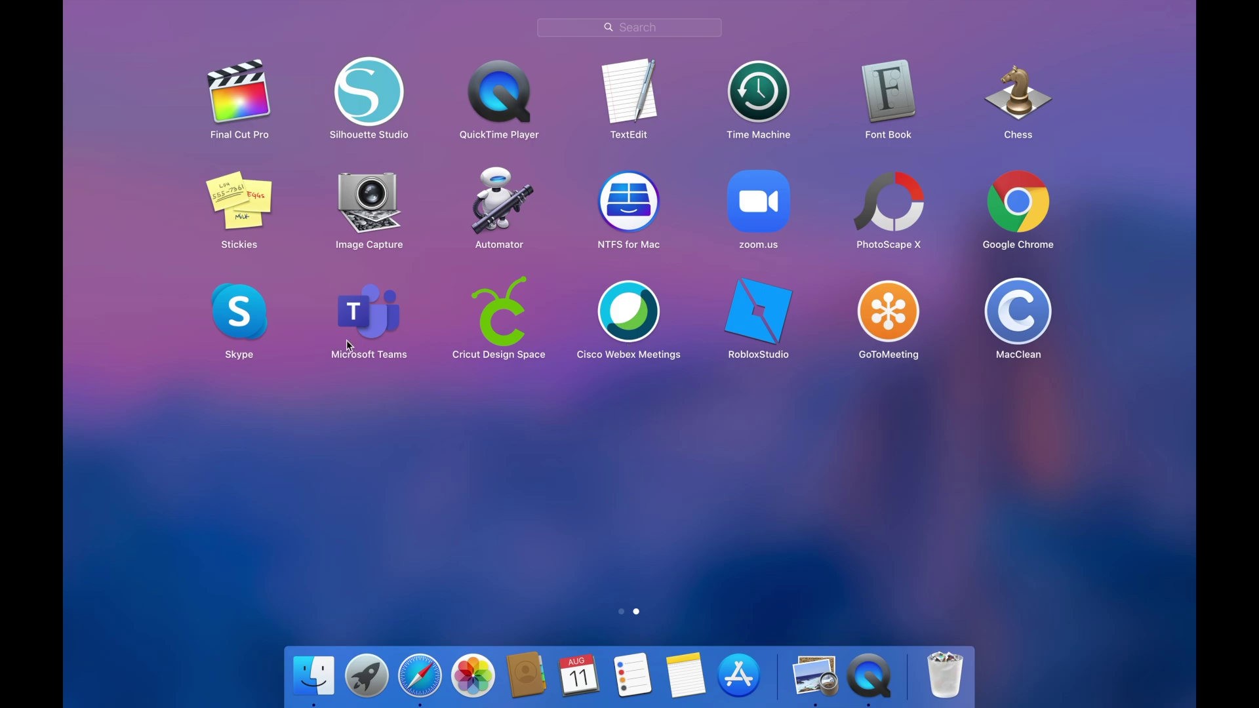
pyautogui.click(398, 87)
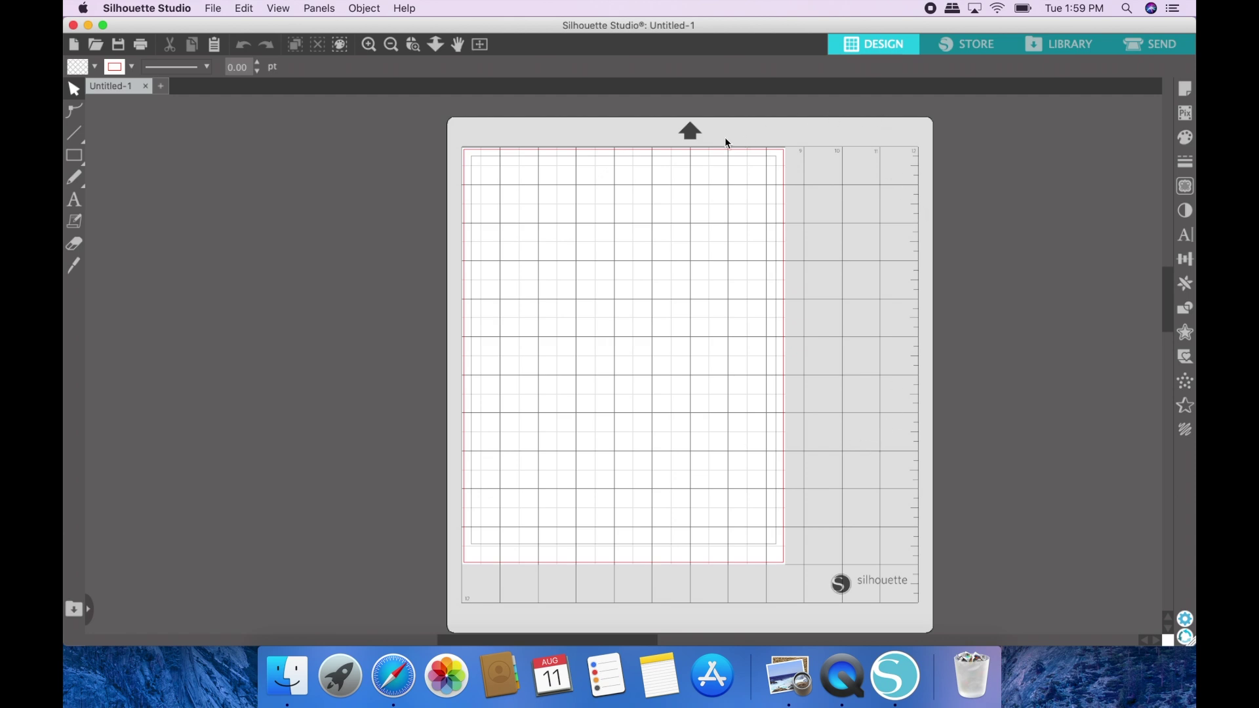
pyautogui.click(1183, 88)
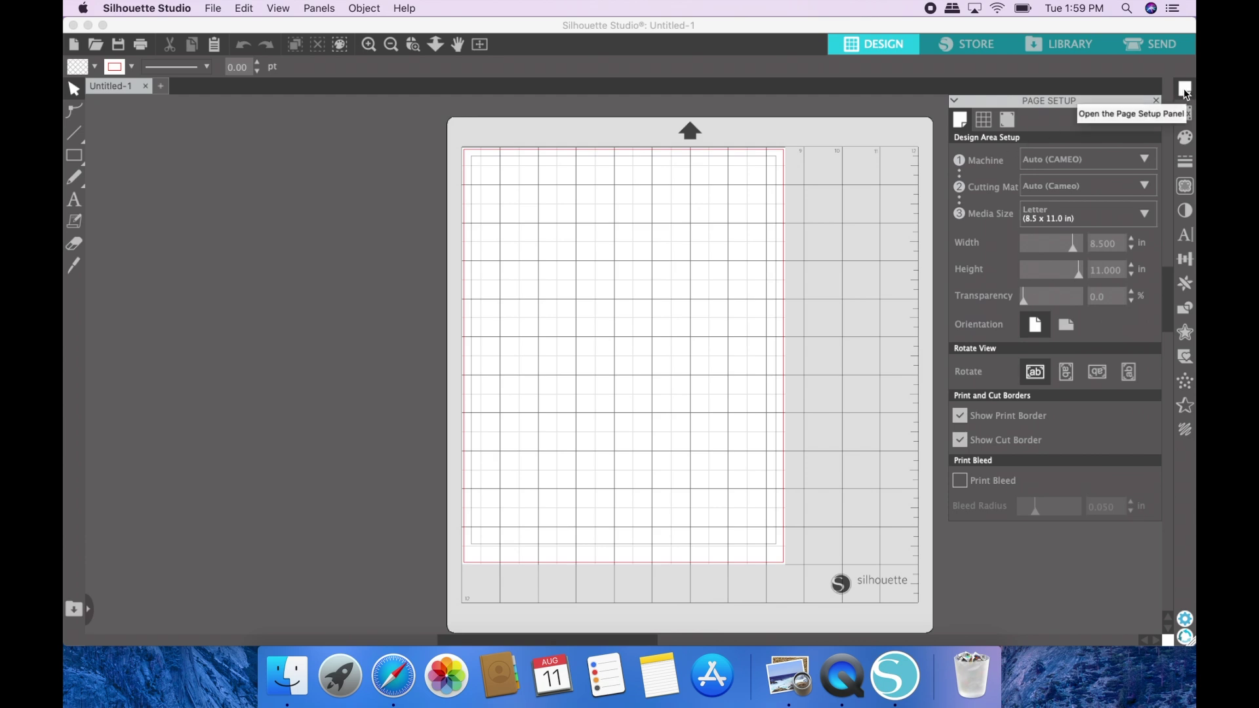
pyautogui.click(1009, 124)
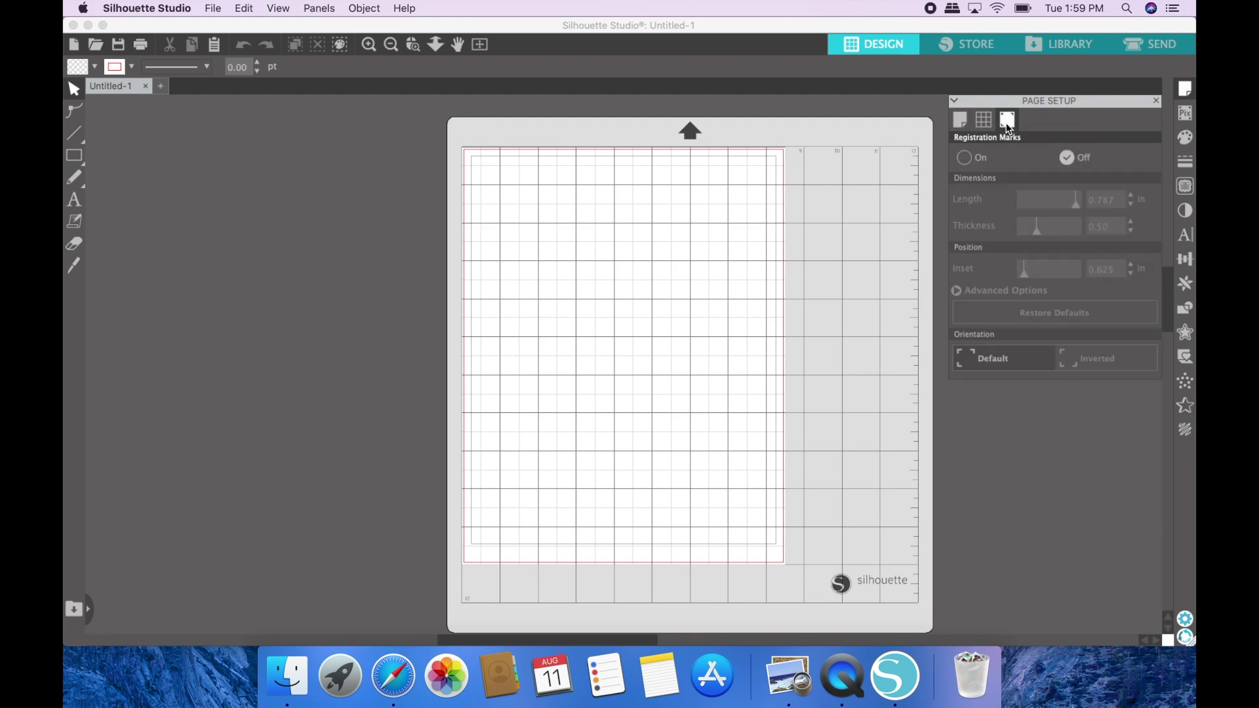
pyautogui.click(971, 158)
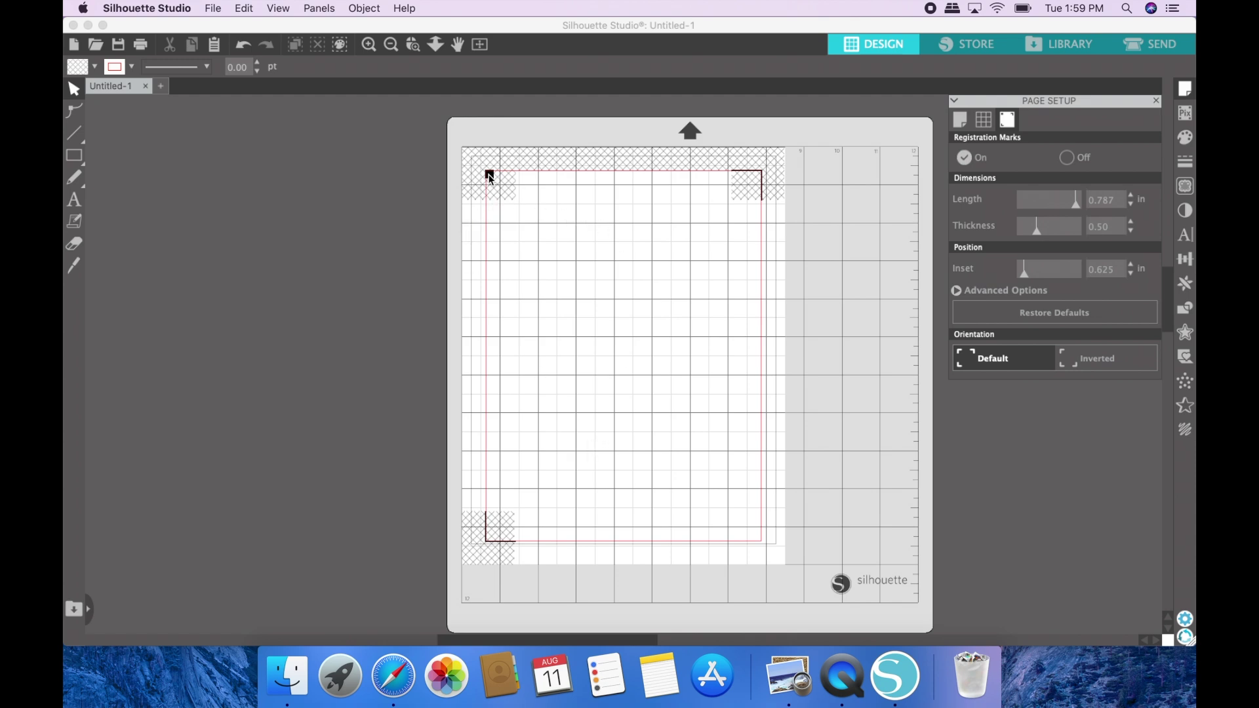
# Open the exported kbc-Flowers of the Field-flowers1 JPEG and shift the oversized image across the cutting mat.
pyautogui.click(218, 8)
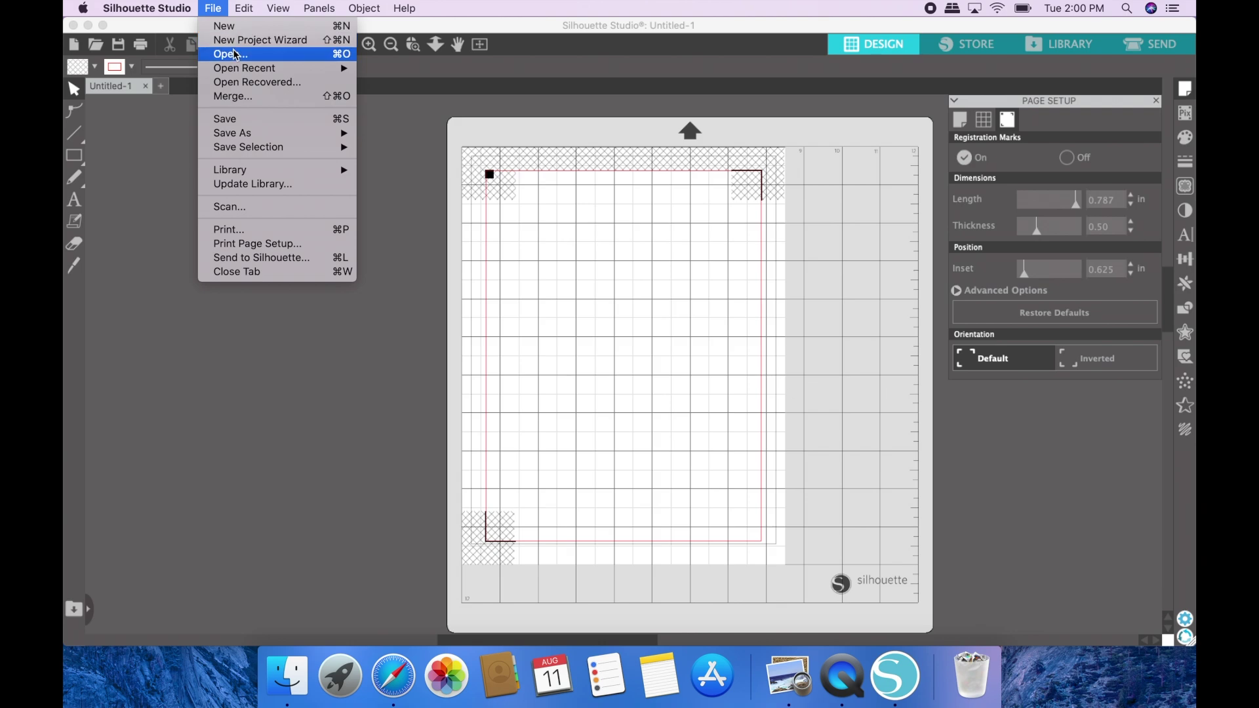
pyautogui.click(237, 55)
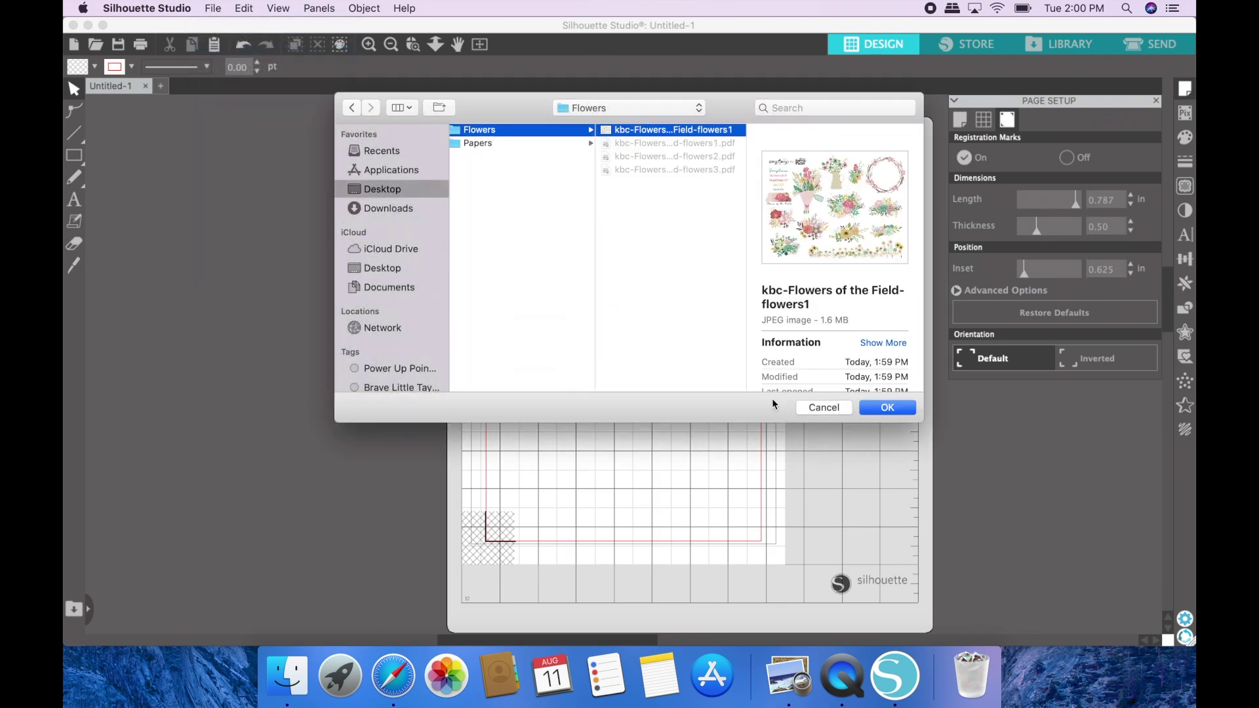
pyautogui.click(874, 408)
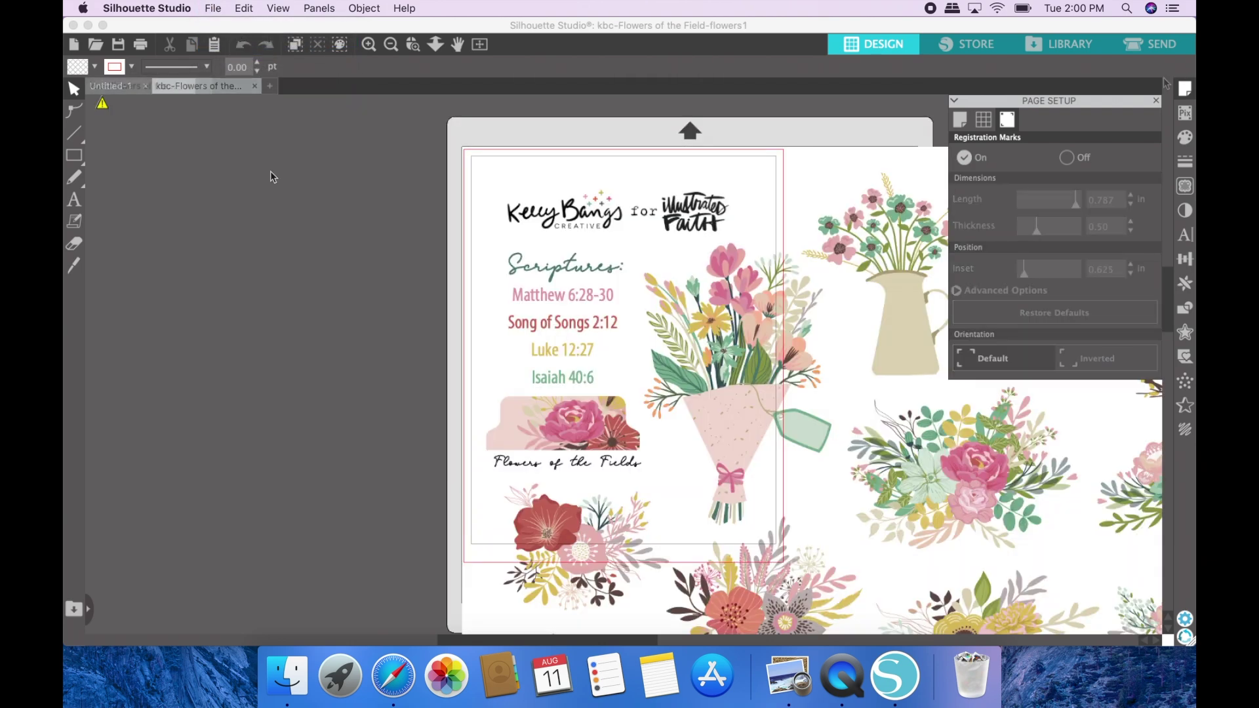
pyautogui.moveTo(885, 219); pyautogui.dragTo(650, 255)
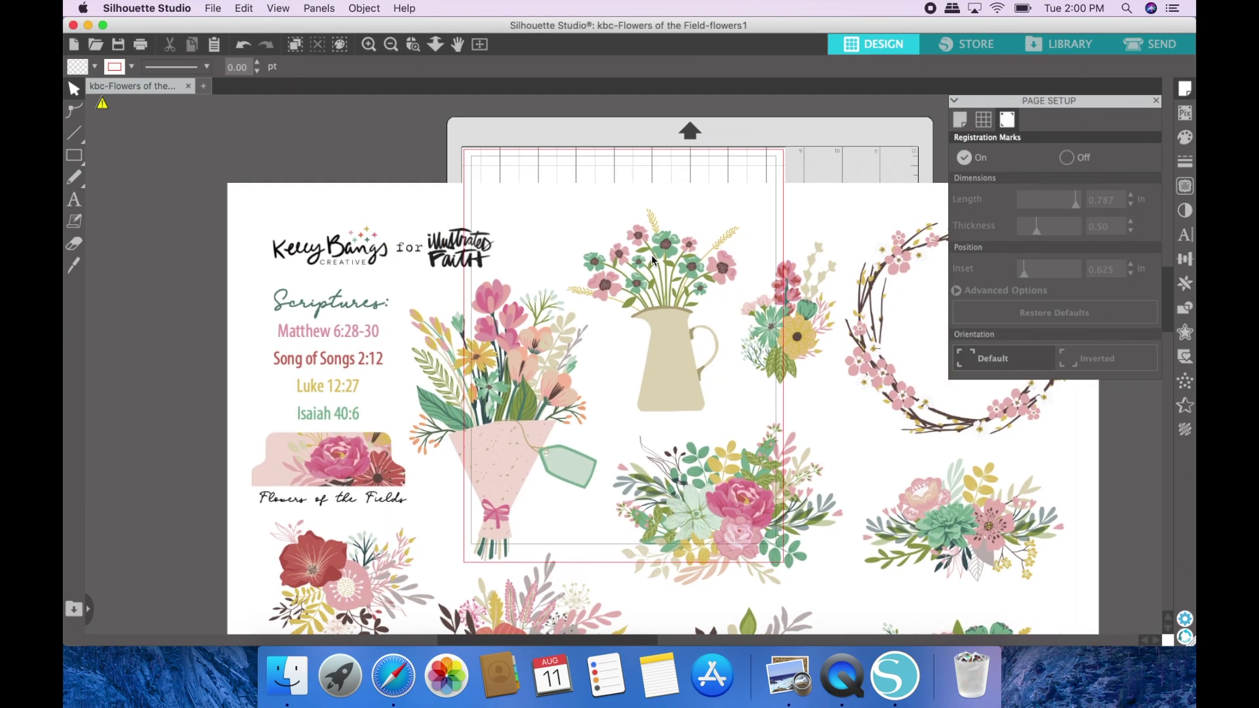
# Turn on registration marks for the flower sheet document and close the page setup.
pyautogui.click(1009, 122)
pyautogui.click(965, 158)
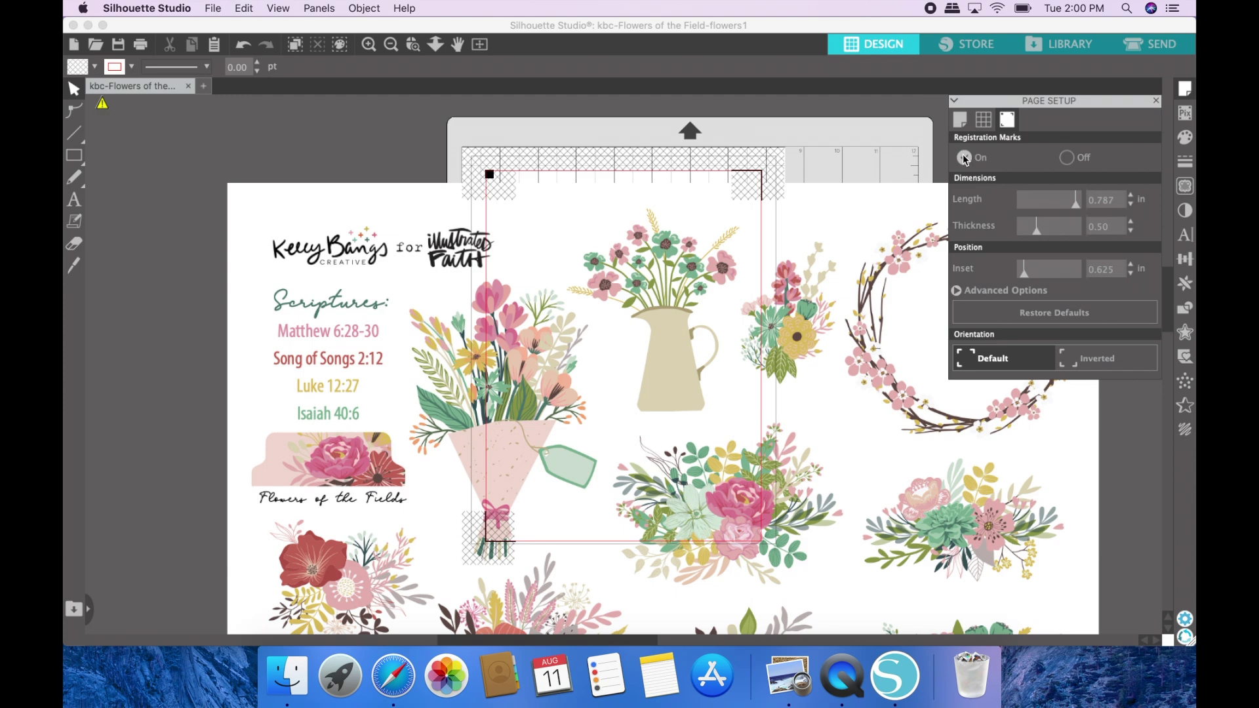
pyautogui.click(1156, 101)
# Scale the flower sheet down to about 11.6 by 9 in and rotate it 90 degrees counterclockwise.
pyautogui.moveTo(964, 295); pyautogui.dragTo(969, 229)
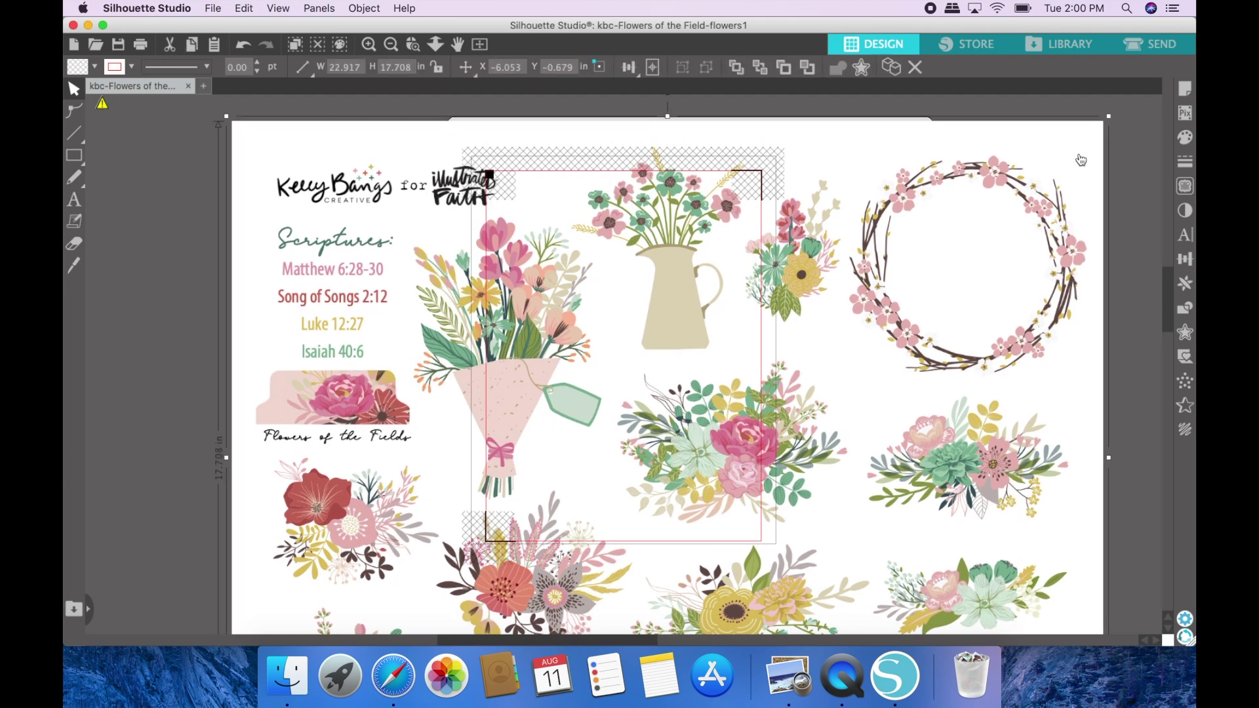
pyautogui.moveTo(1108, 118); pyautogui.dragTo(850, 214)
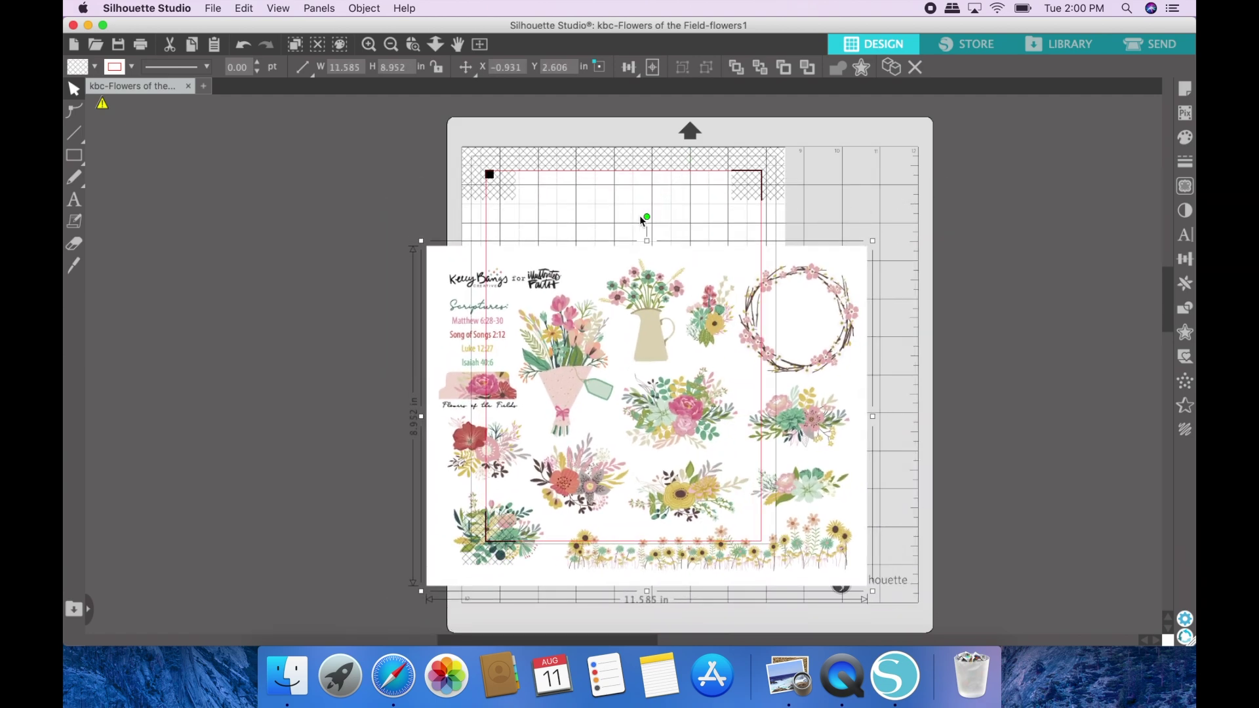
pyautogui.moveTo(648, 218); pyautogui.dragTo(329, 416)
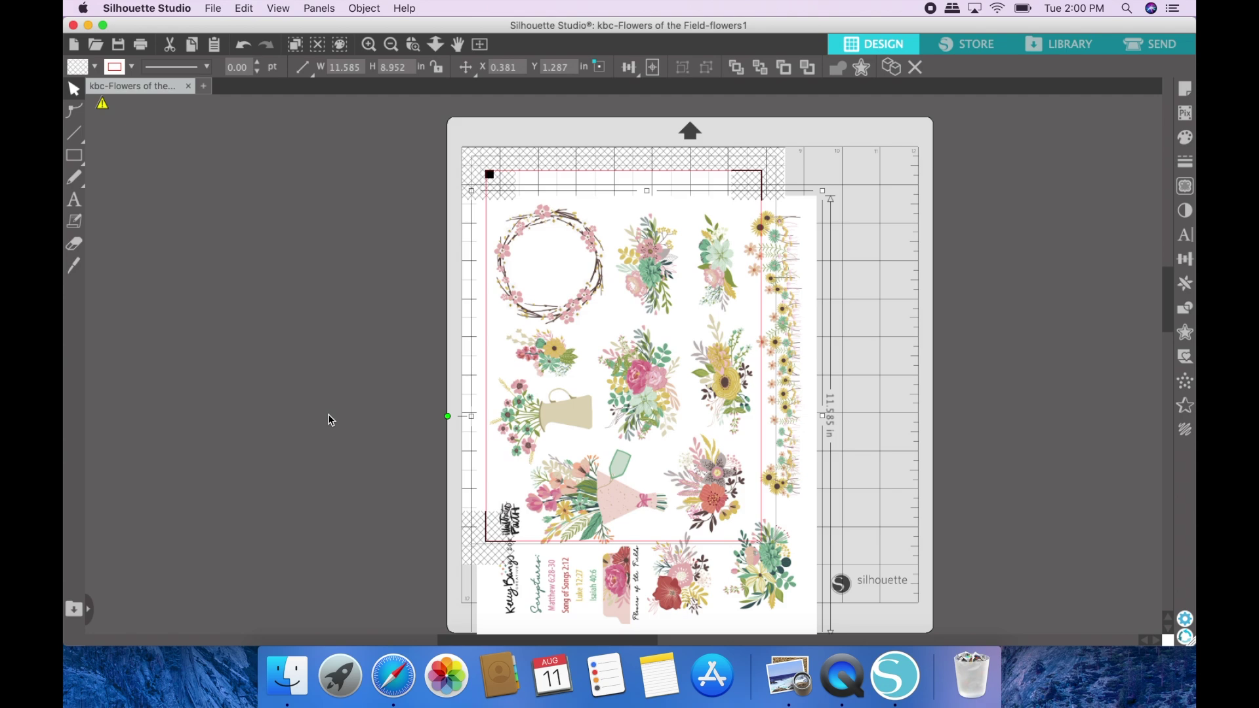
# Scale the rotated sheet to about 9.4 by 7.2 in and position its flowers inside the cut border, clear of the registration marks.
pyautogui.moveTo(577, 430); pyautogui.dragTo(563, 377)
pyautogui.moveTo(807, 133); pyautogui.dragTo(730, 209)
pyautogui.moveTo(669, 290); pyautogui.dragTo(702, 250)
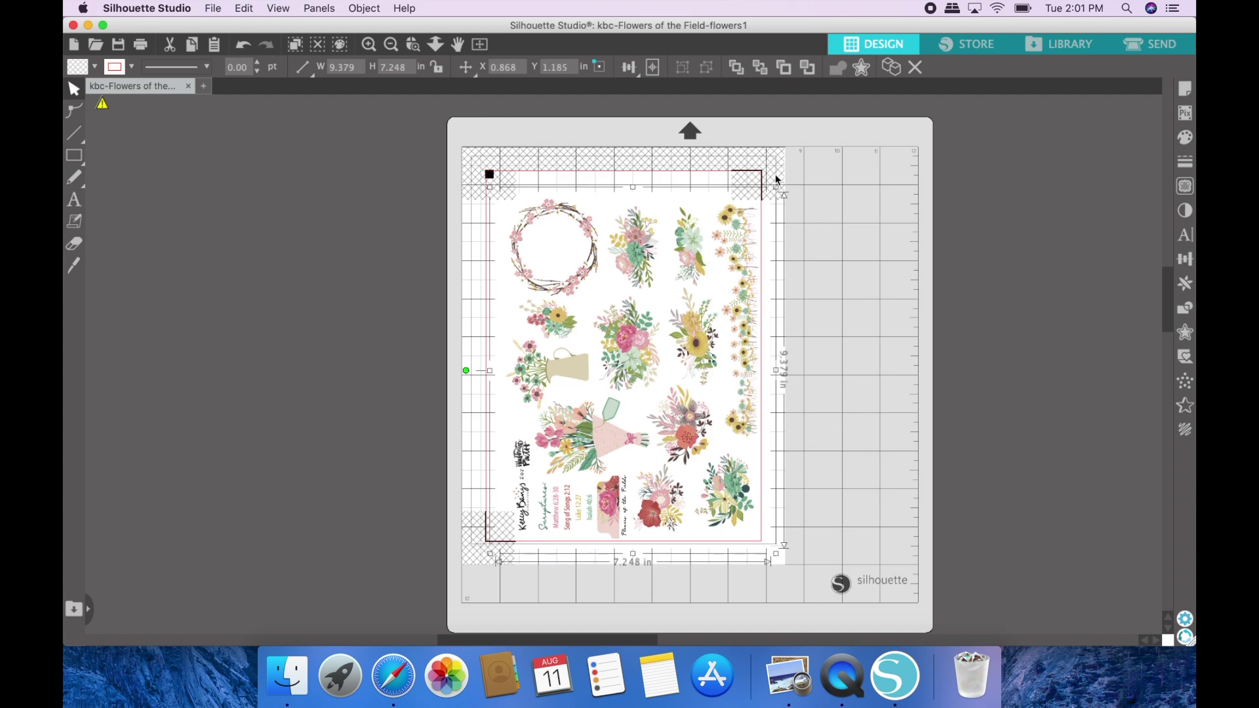
pyautogui.click(871, 234)
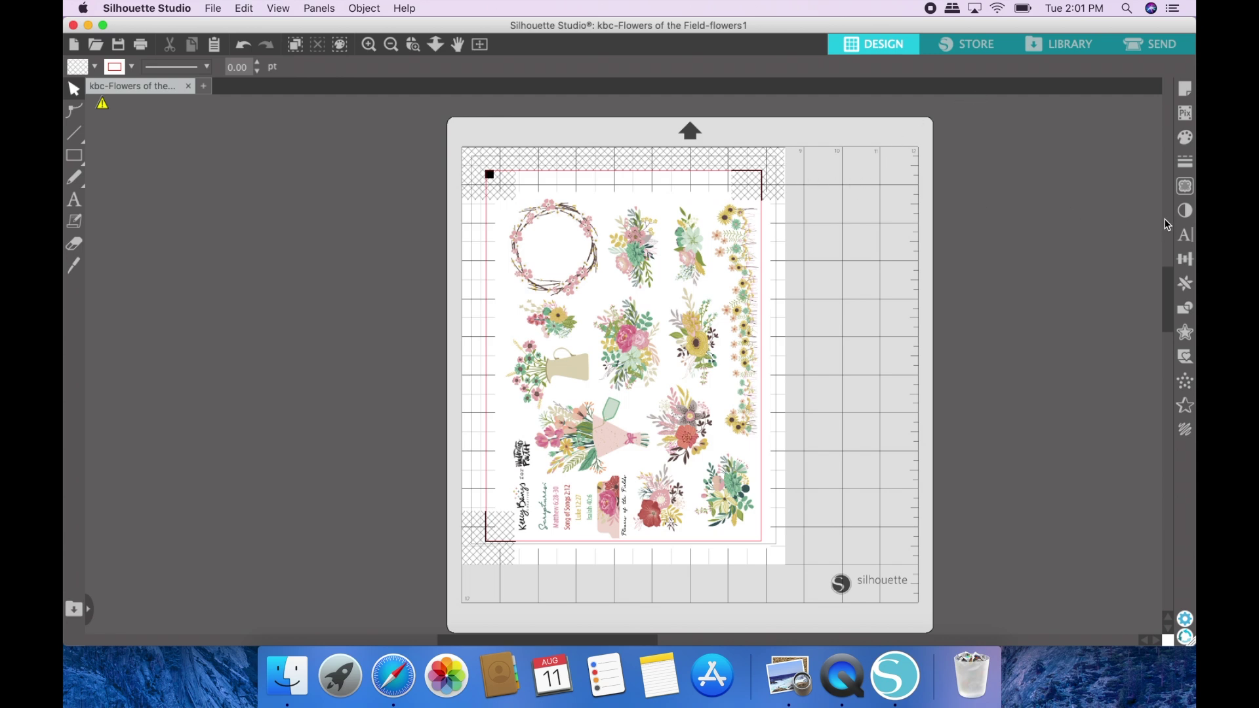
# Select a trace area of about 7 by 9.3 in enclosing all the artwork on the flower sheet.
pyautogui.click(1185, 187)
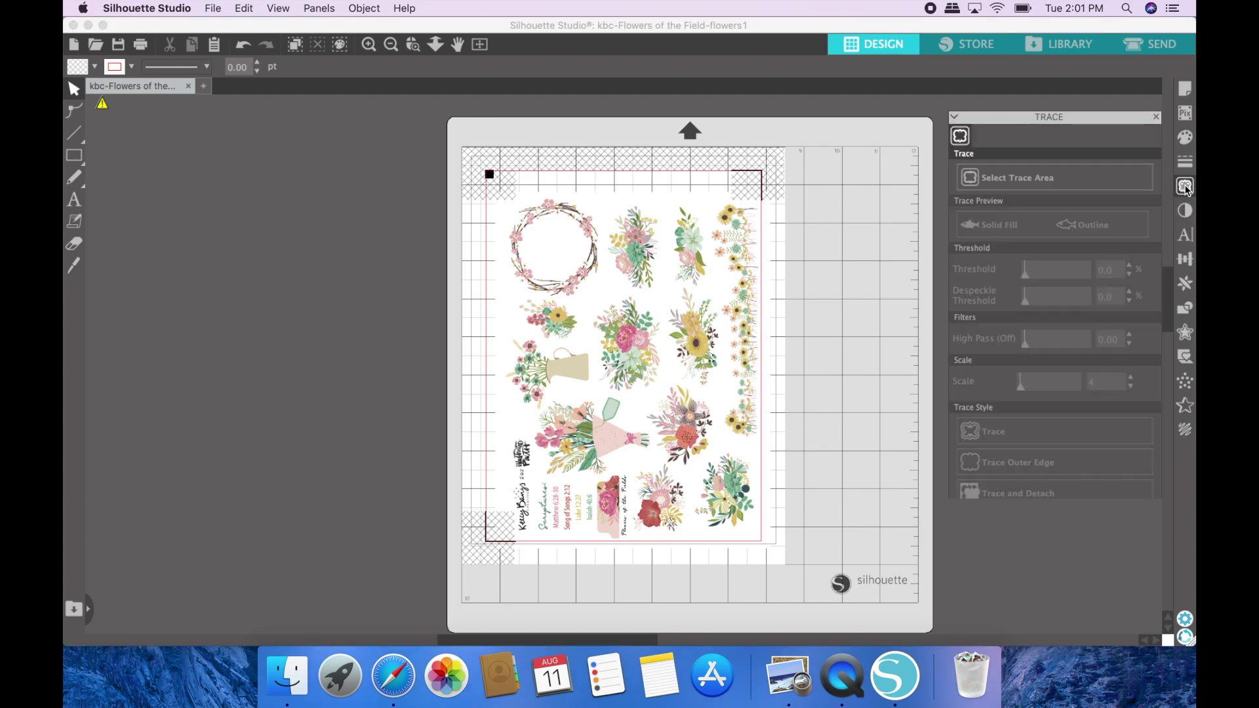
pyautogui.click(982, 161)
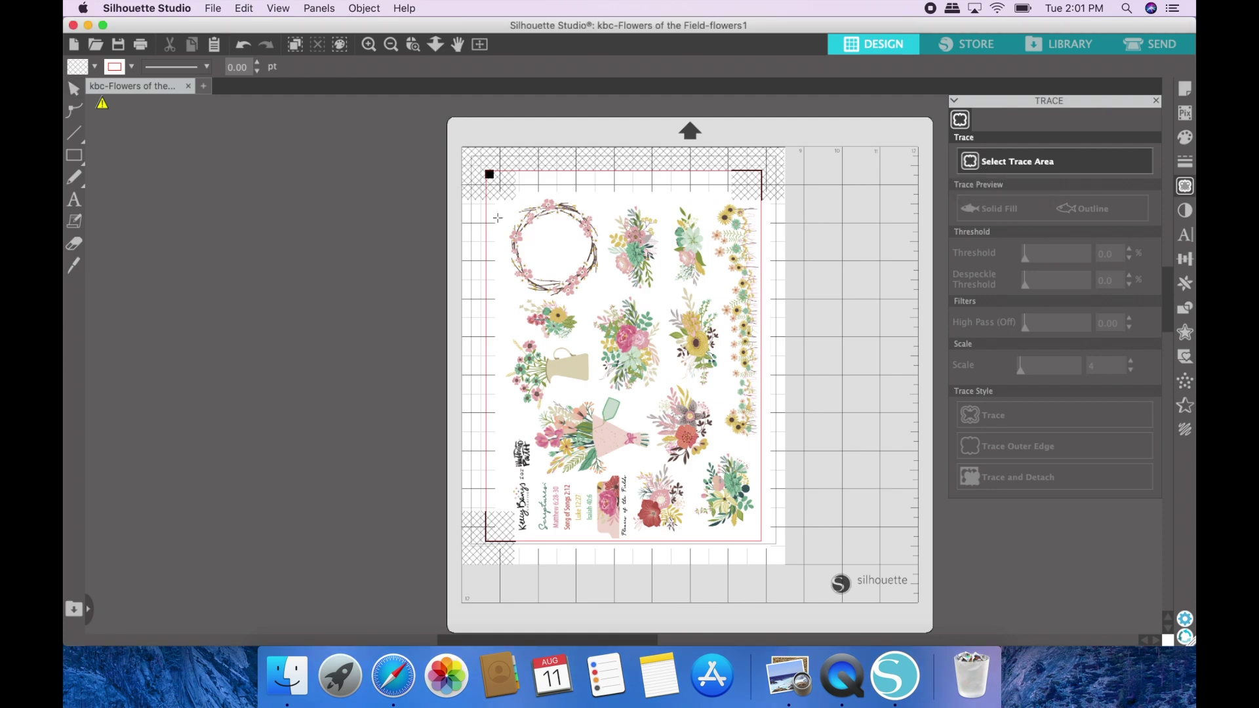
pyautogui.moveTo(503, 196)
pyautogui.mouseDown()
pyautogui.moveTo(661, 283)
pyautogui.moveTo(751, 357)
pyautogui.moveTo(772, 421)
pyautogui.moveTo(754, 526)
pyautogui.moveTo(764, 546)
pyautogui.mouseUp()
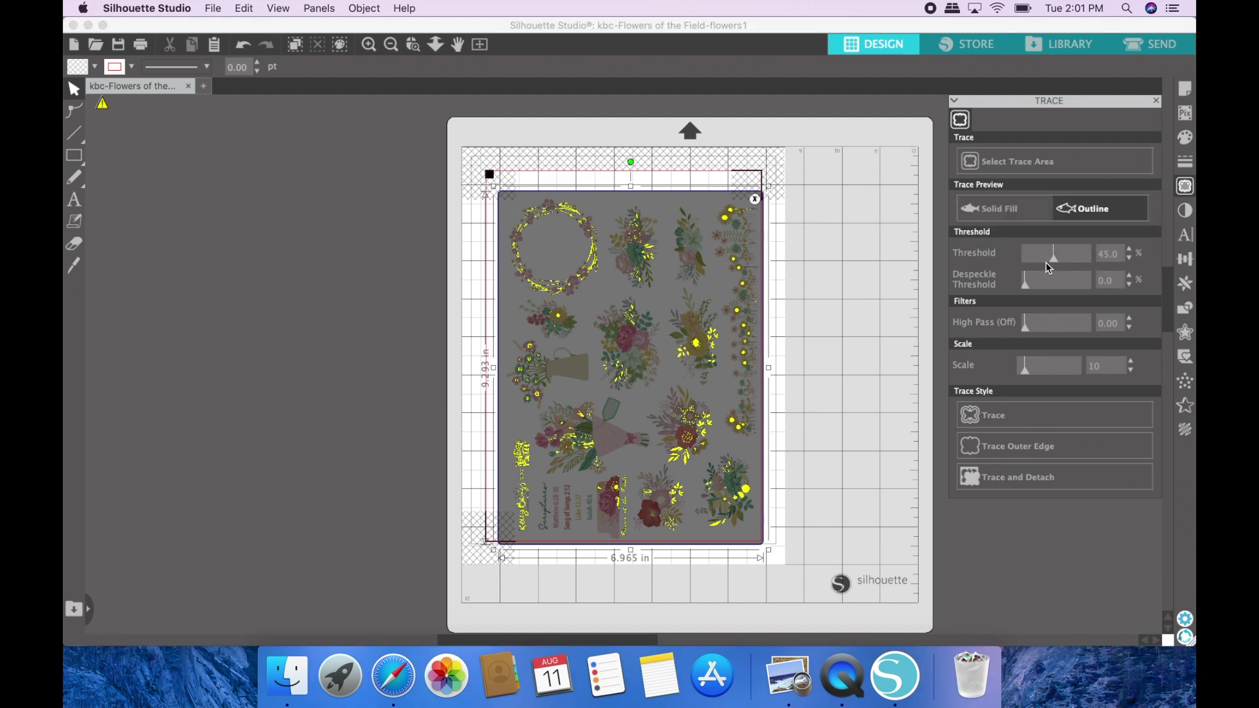
# Set the trace threshold to 96% and trace the outer edges of the artwork.
pyautogui.moveTo(1057, 264); pyautogui.dragTo(1083, 262)
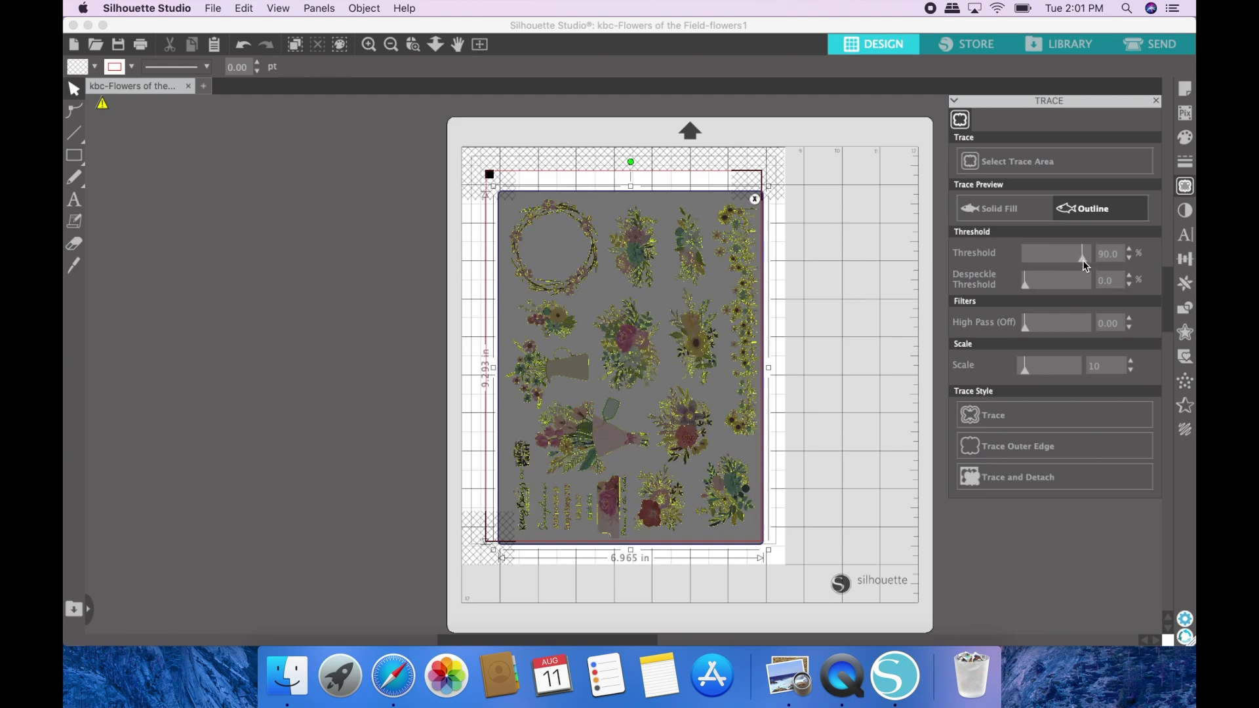
pyautogui.click(1132, 251)
pyautogui.click(1132, 251)
pyautogui.click(1132, 251)
pyautogui.click(1132, 252)
pyautogui.click(1132, 251)
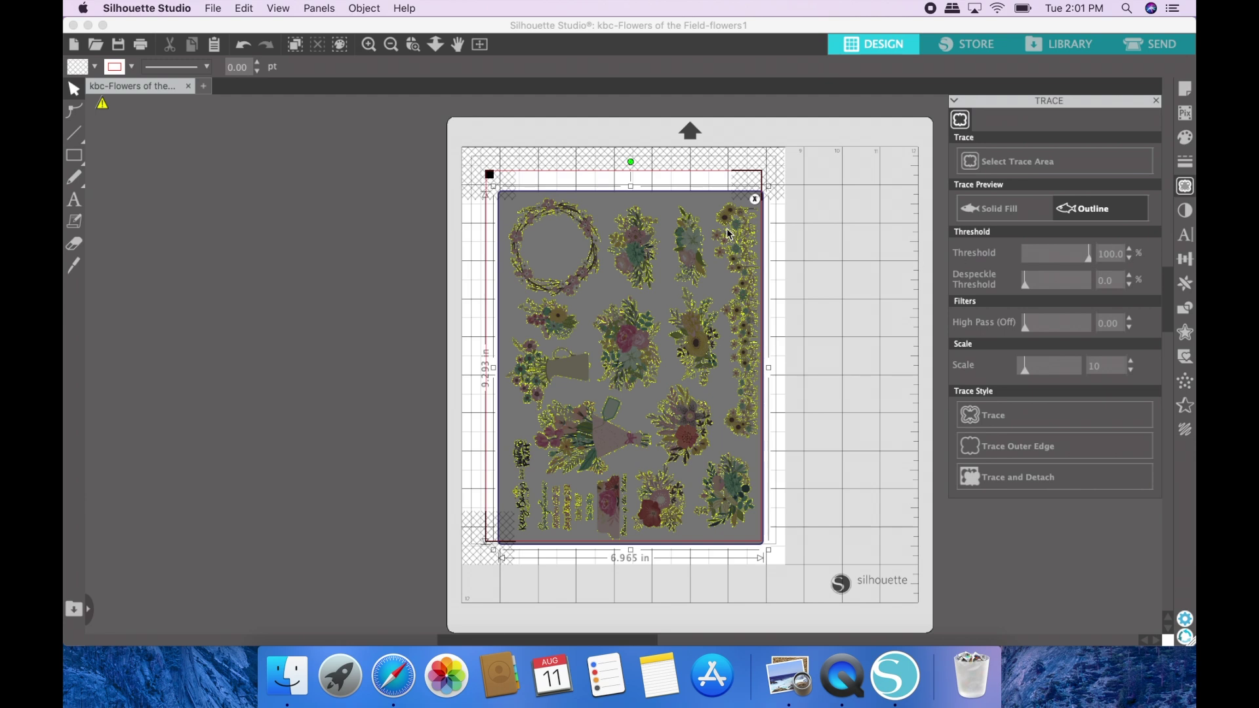
pyautogui.click(1132, 258)
pyautogui.click(1132, 258)
pyautogui.click(1134, 263)
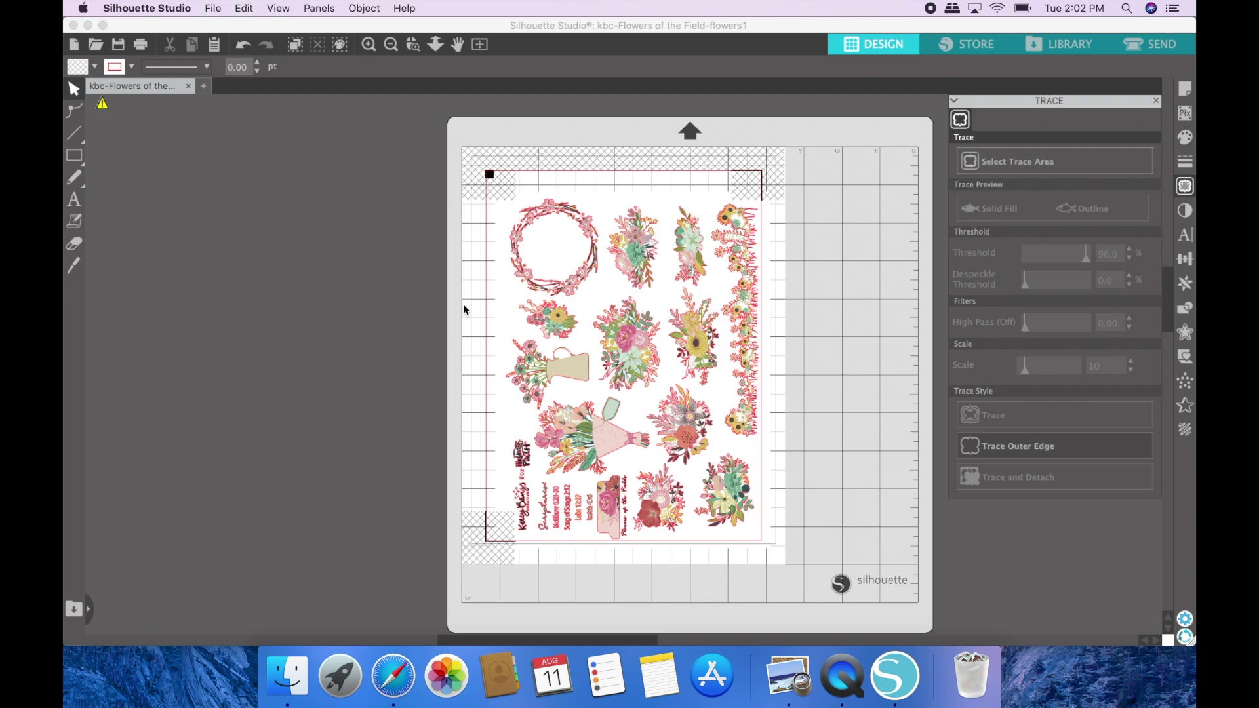
# Offset the traced outlines by 0.05 in with rounded corners.
pyautogui.click(687, 379)
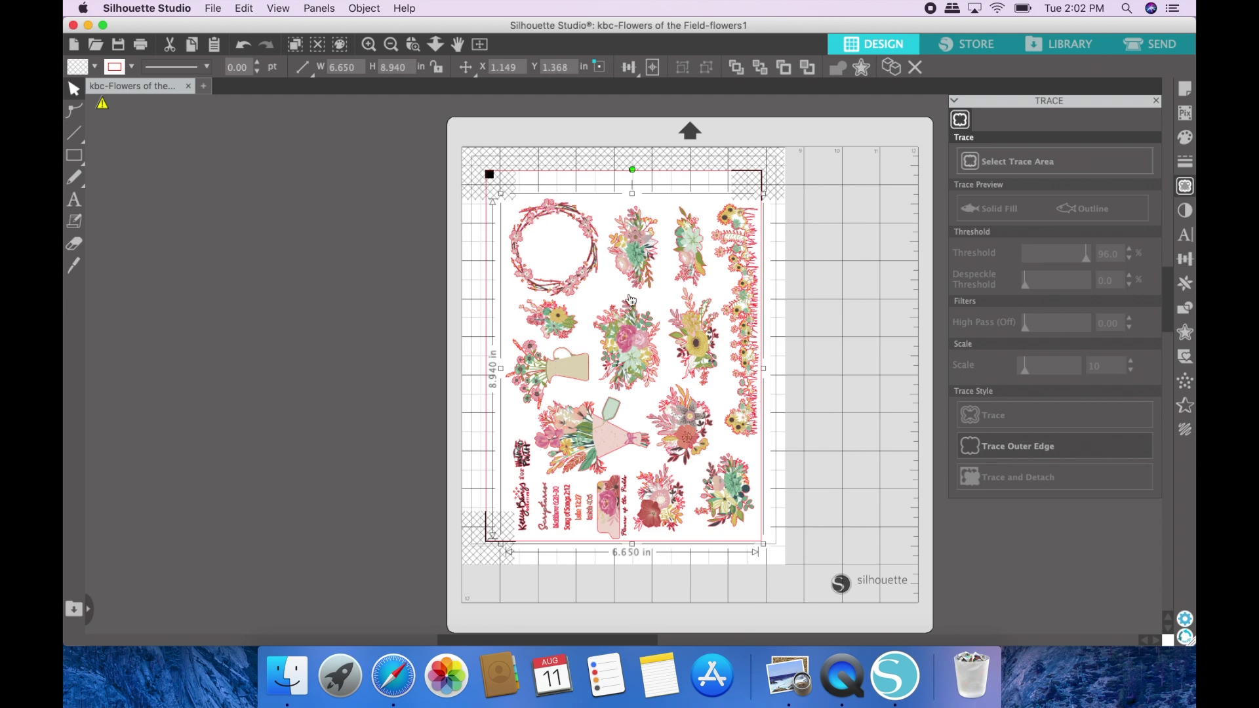
pyautogui.click(1156, 101)
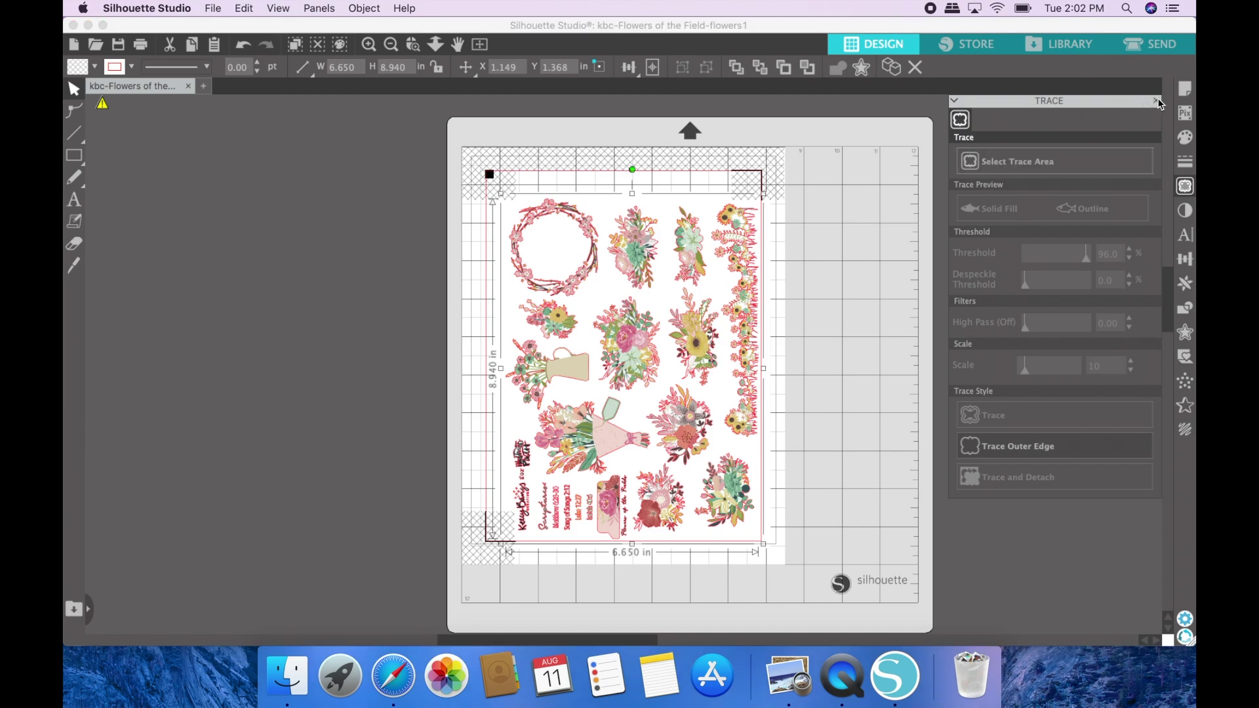
pyautogui.click(1185, 333)
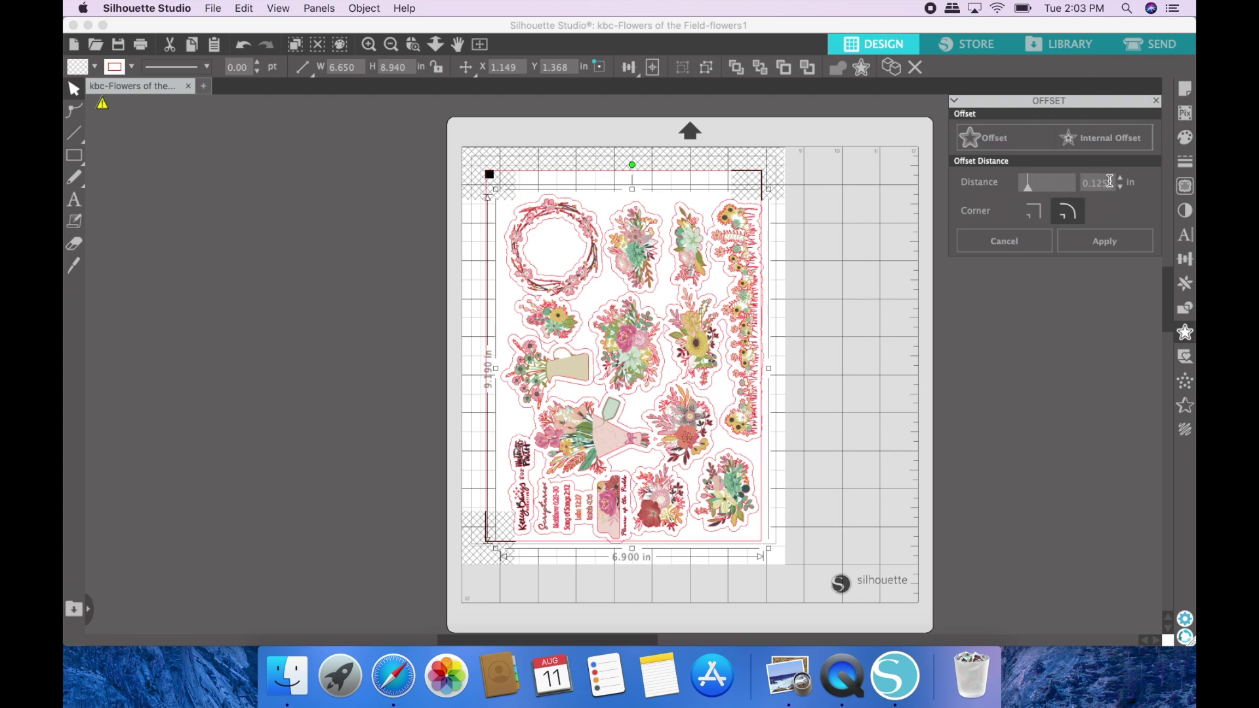
pyautogui.moveTo(1111, 181); pyautogui.dragTo(1054, 177)
pyautogui.press('BackSpace')
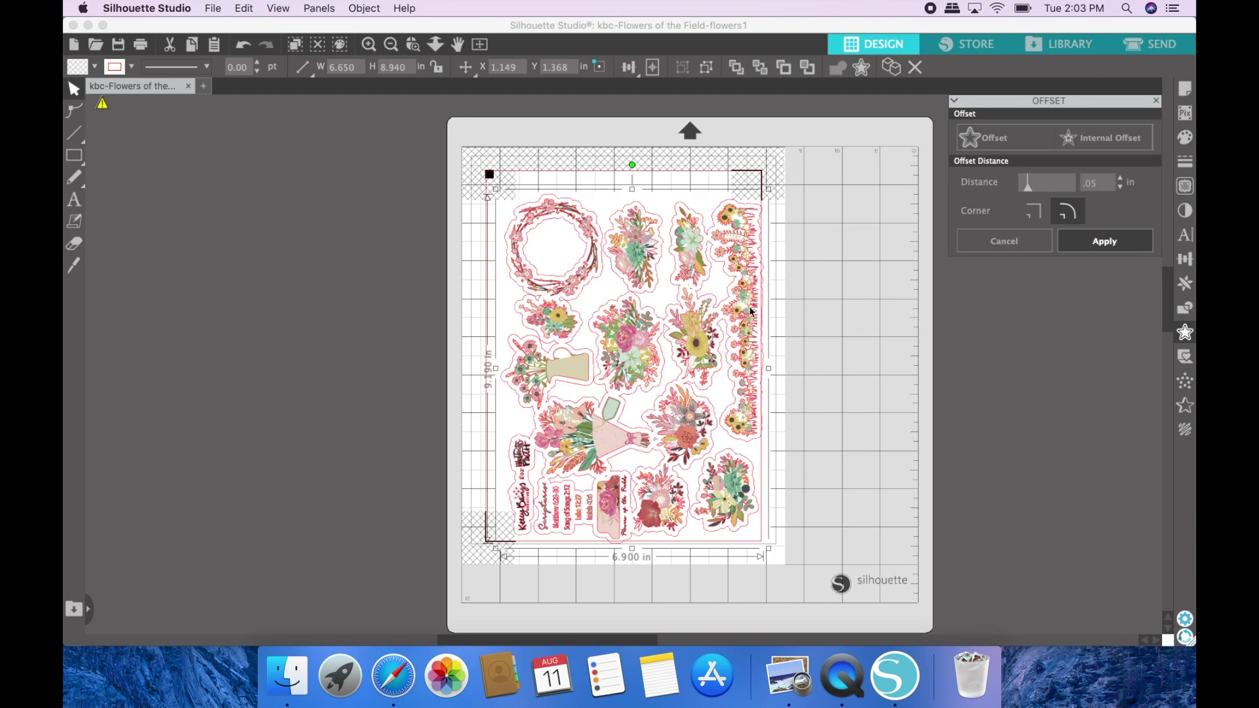
pyautogui.press('super+shift+g')
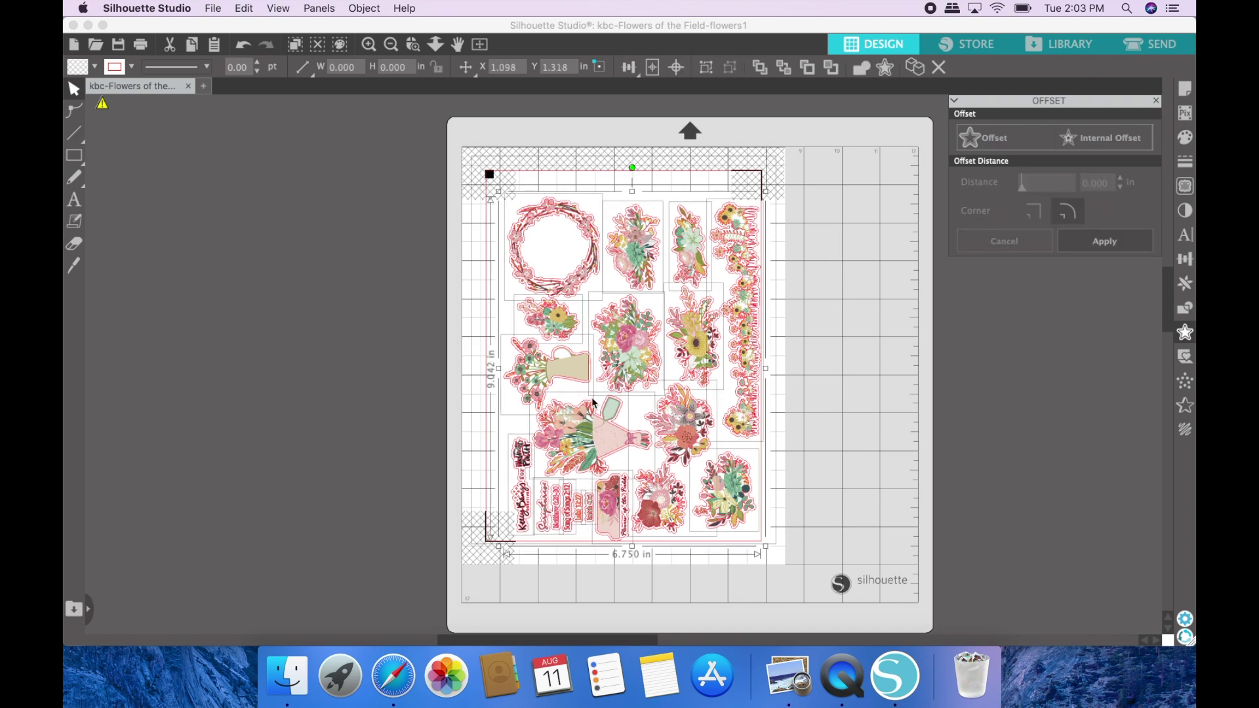
pyautogui.click(810, 227)
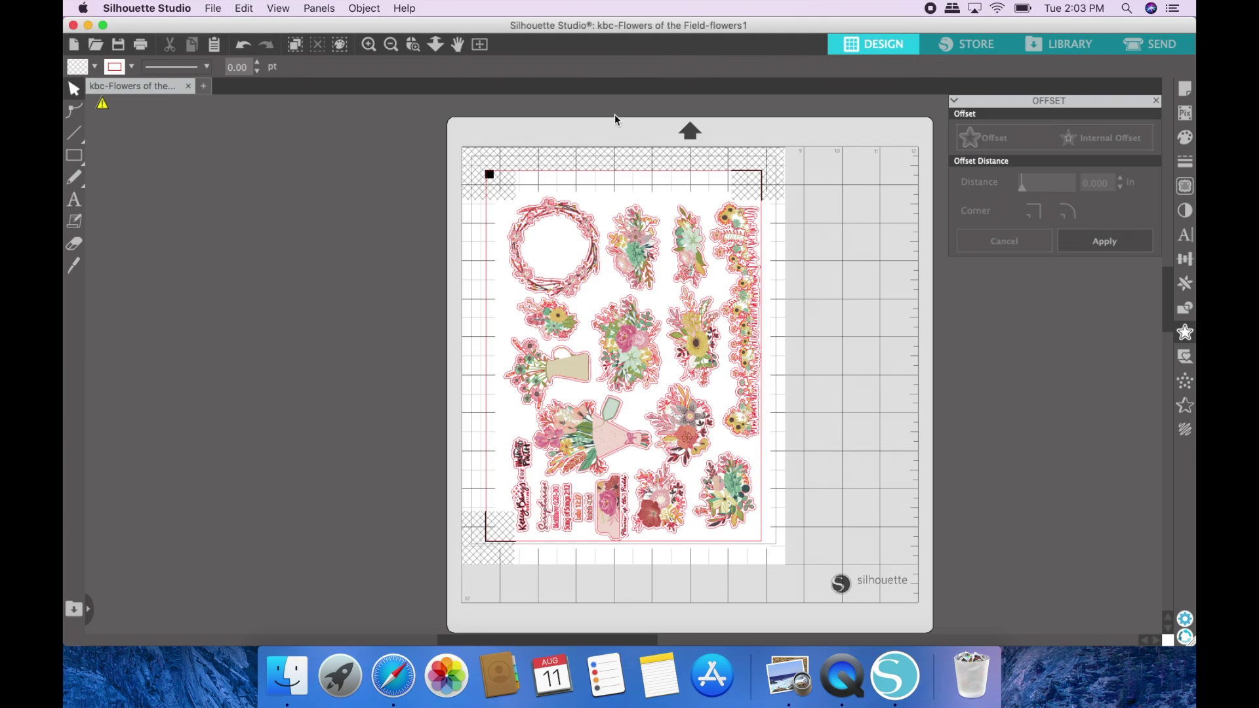
pyautogui.click(368, 45)
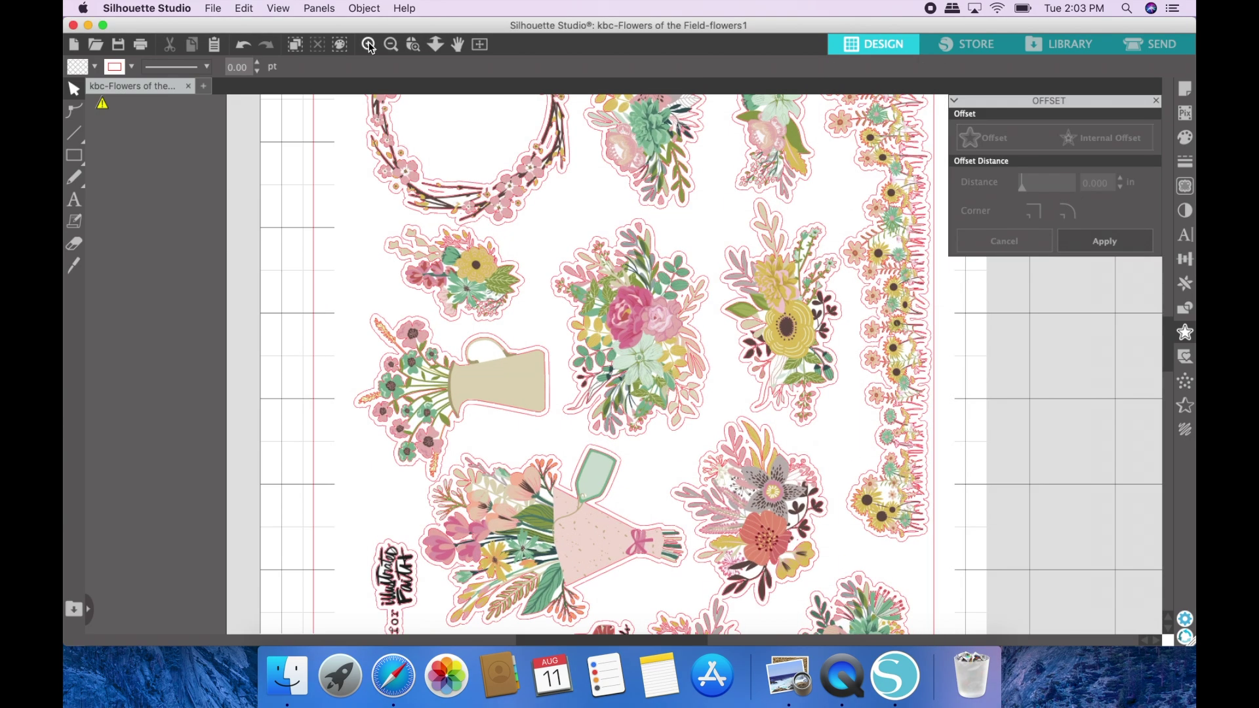
pyautogui.click(369, 45)
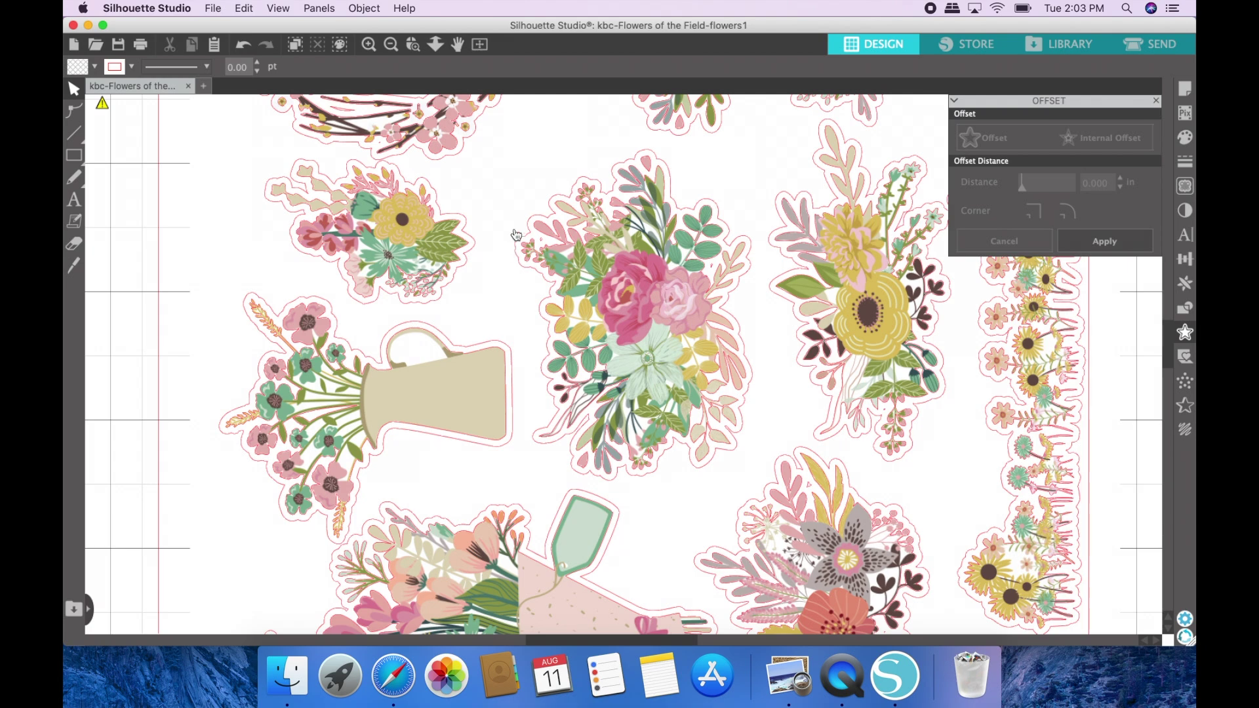
pyautogui.scroll(5, 661, 235)
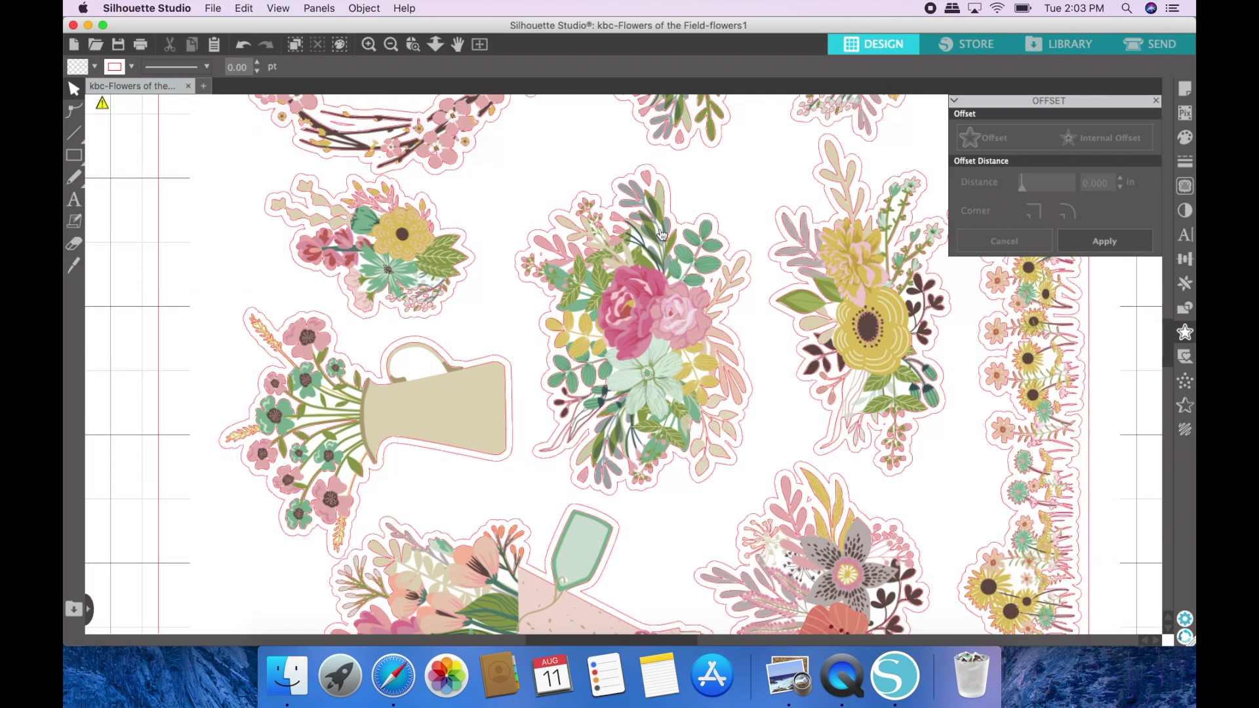
pyautogui.scroll(7, 662, 234)
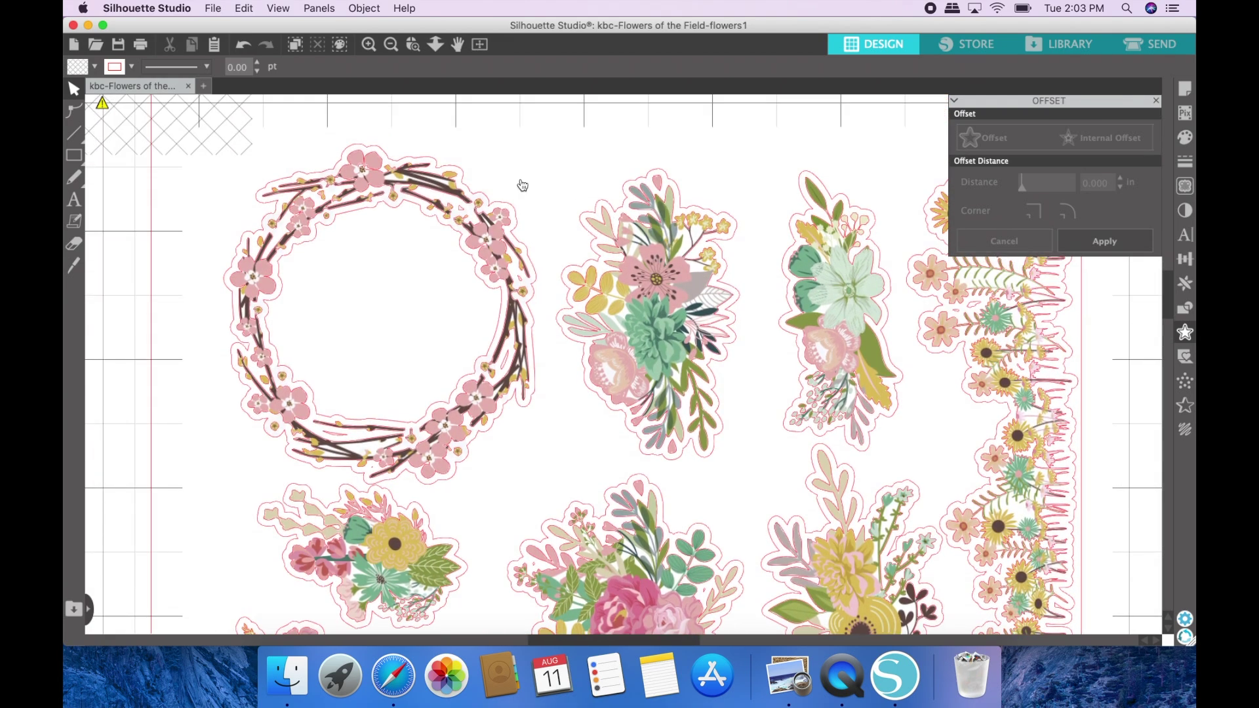
pyautogui.click(457, 177)
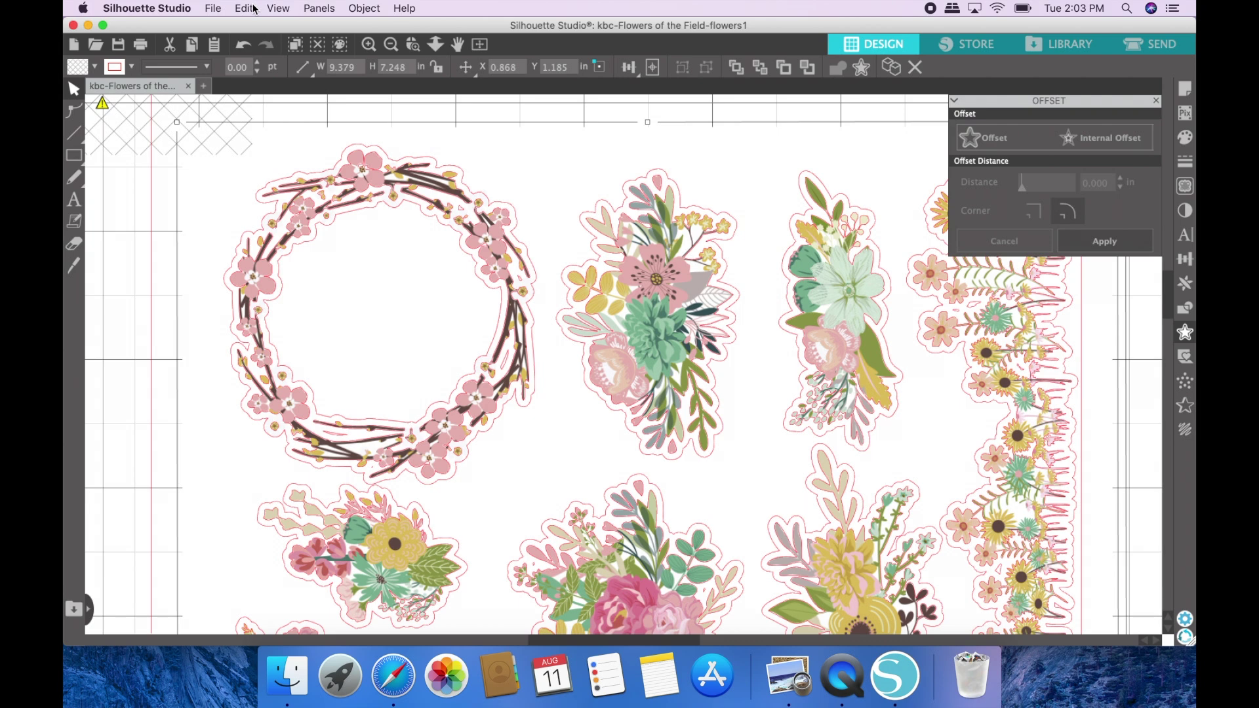
pyautogui.press('Delete')
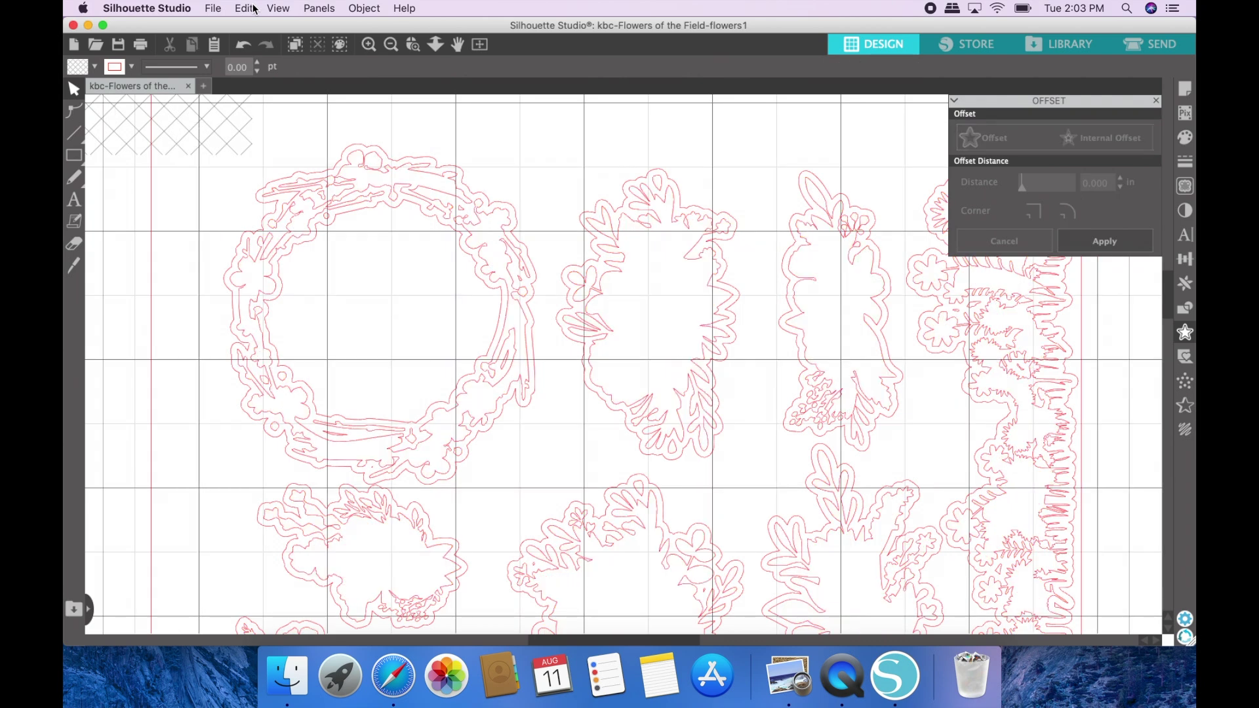
pyautogui.press('super+z')
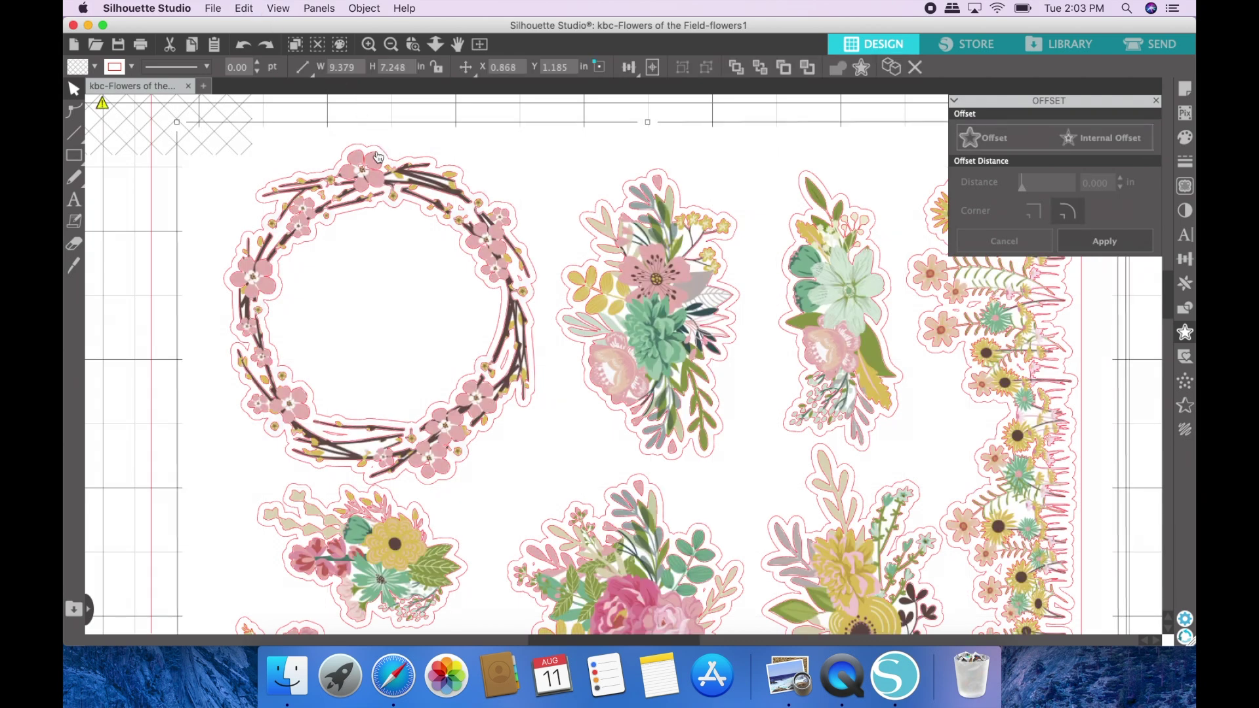
# Delete the original traced outlines, keeping only the offset cut lines around the artwork.
pyautogui.click(376, 157)
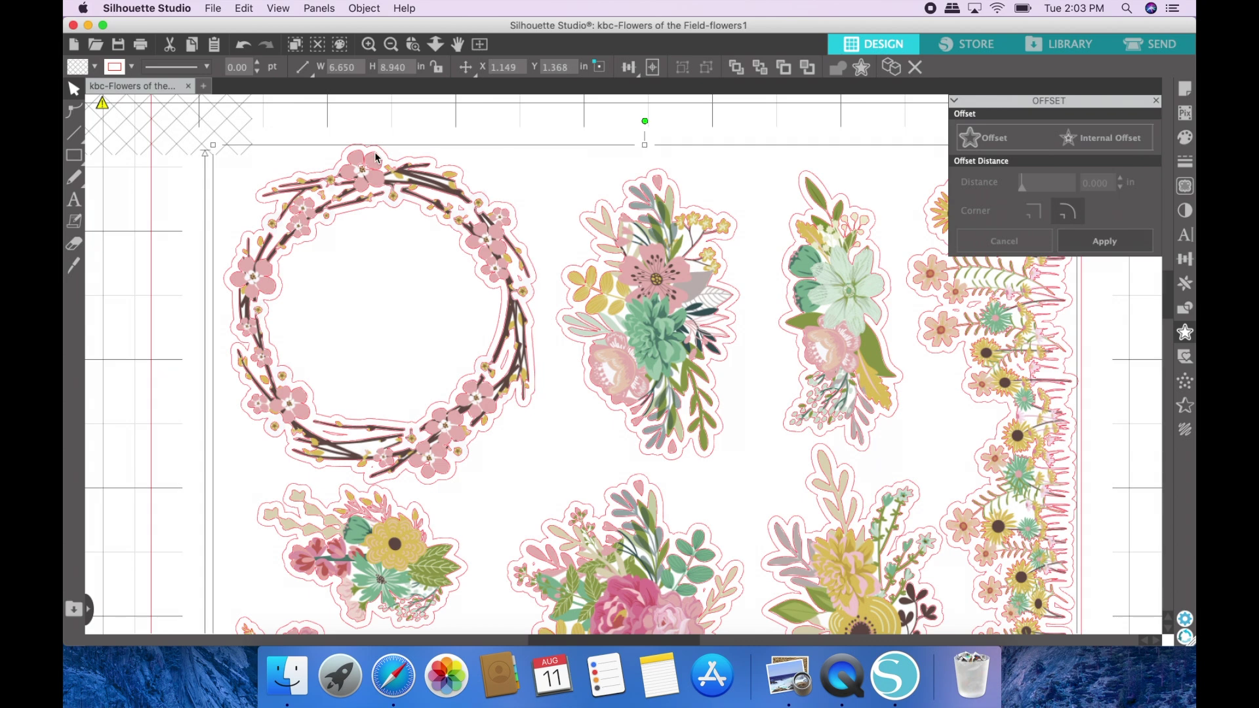
pyautogui.press('Escape')
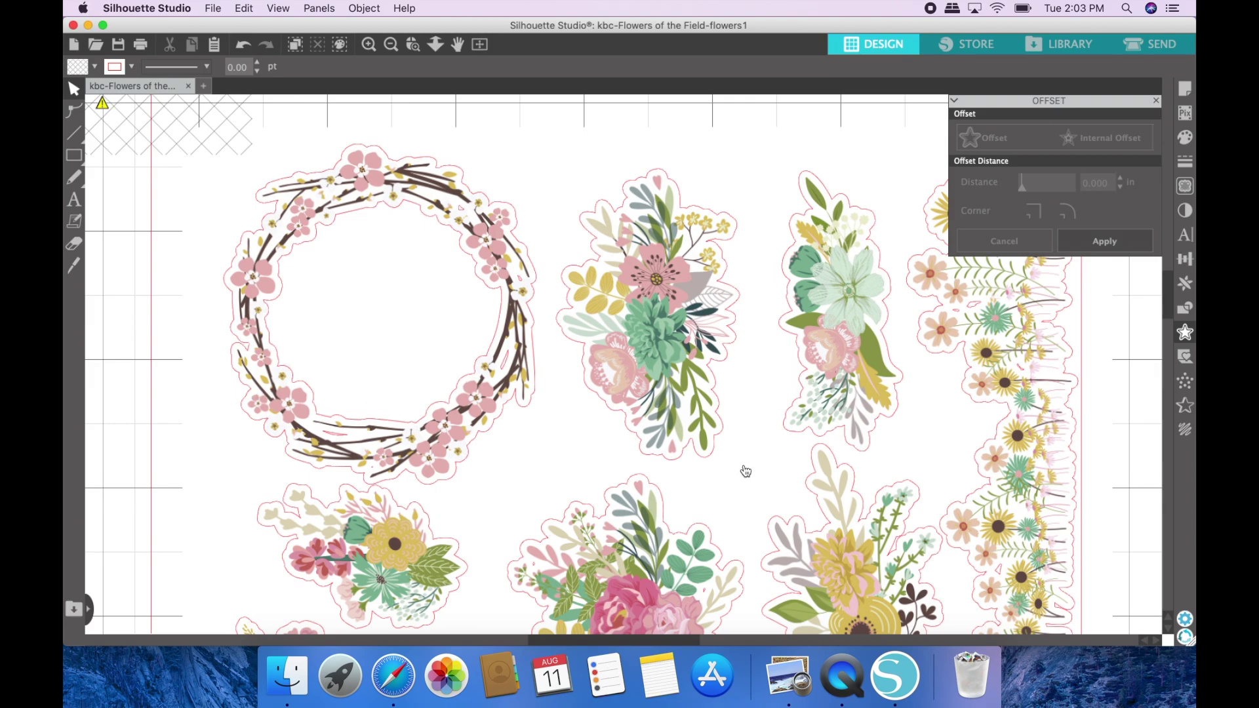
# Delete the offset cut line around the designer credit lettering beside the scripture references.
pyautogui.scroll(-15, 746, 471)
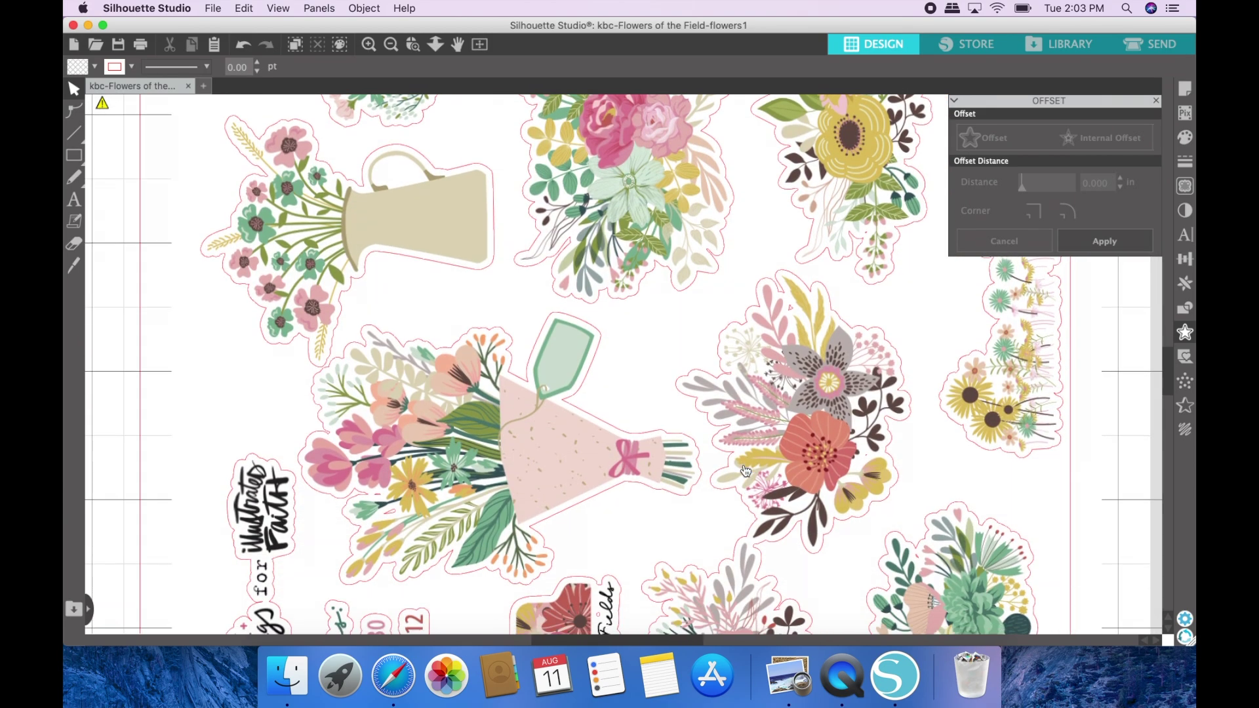
pyautogui.scroll(-15, 745, 471)
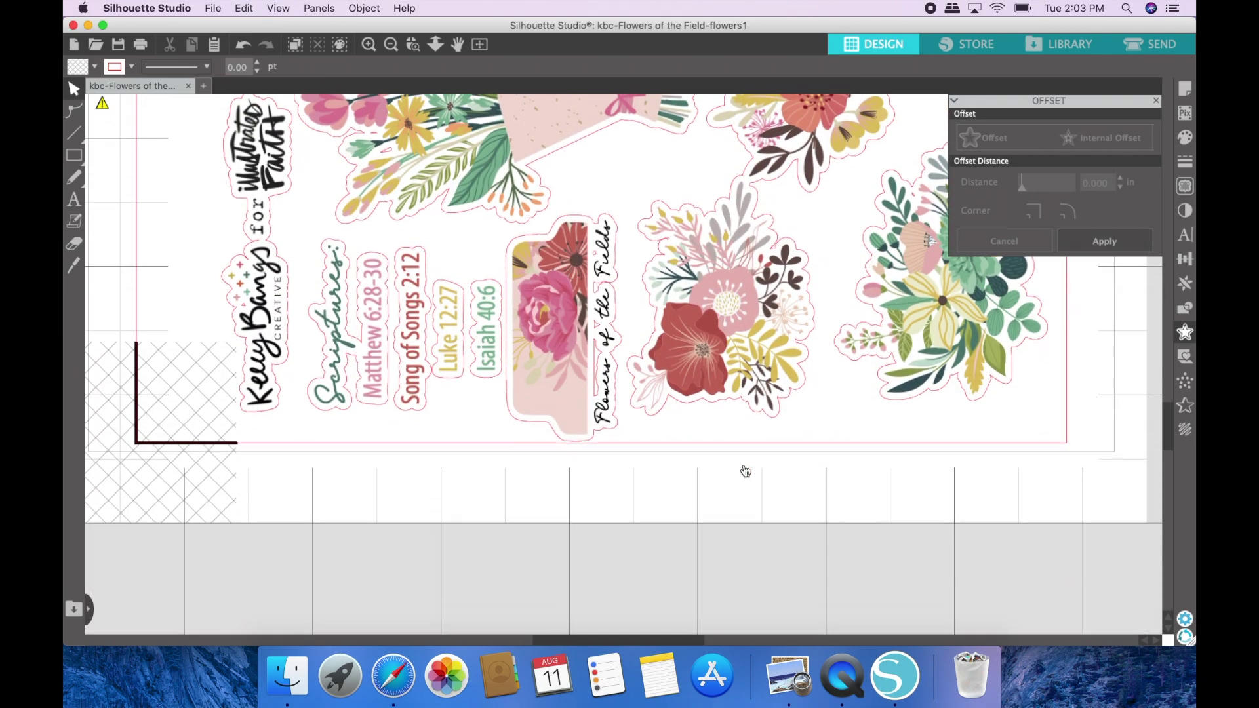
pyautogui.scroll(5, 745, 471)
pyautogui.hscroll(4, 745, 471)
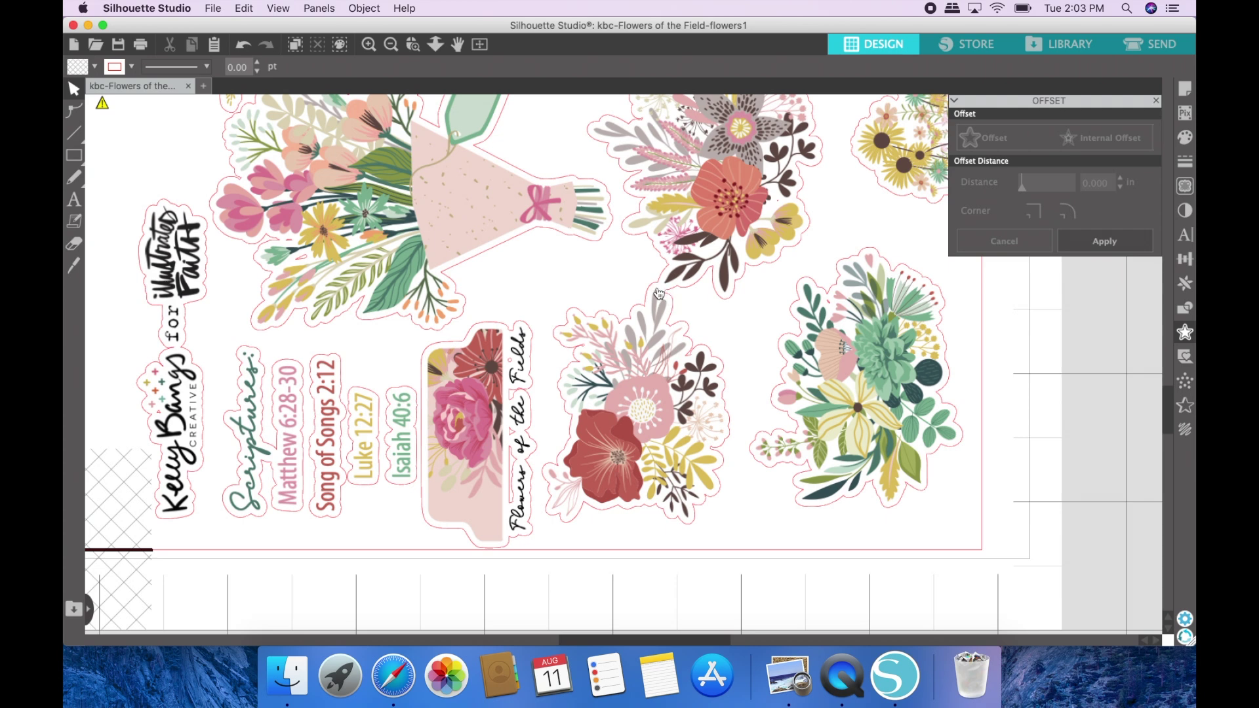
pyautogui.hscroll(-1, 667, 310)
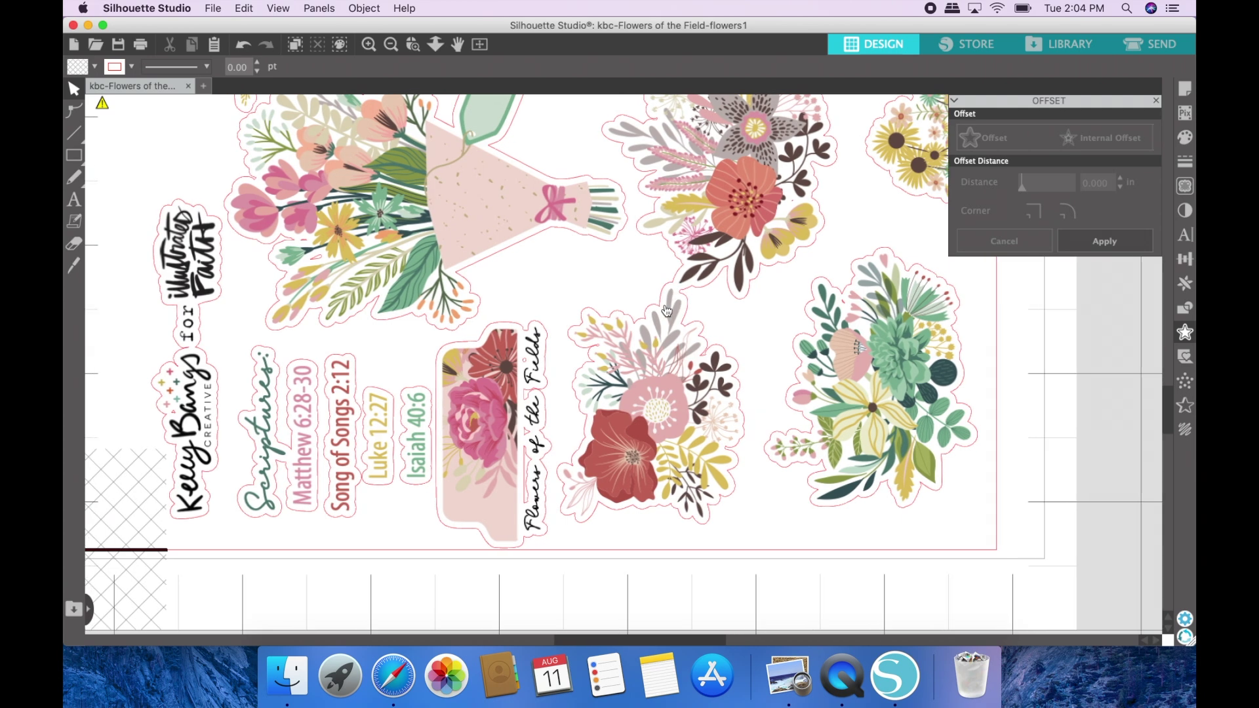
pyautogui.scroll(3, 667, 310)
pyautogui.hscroll(-2, 667, 310)
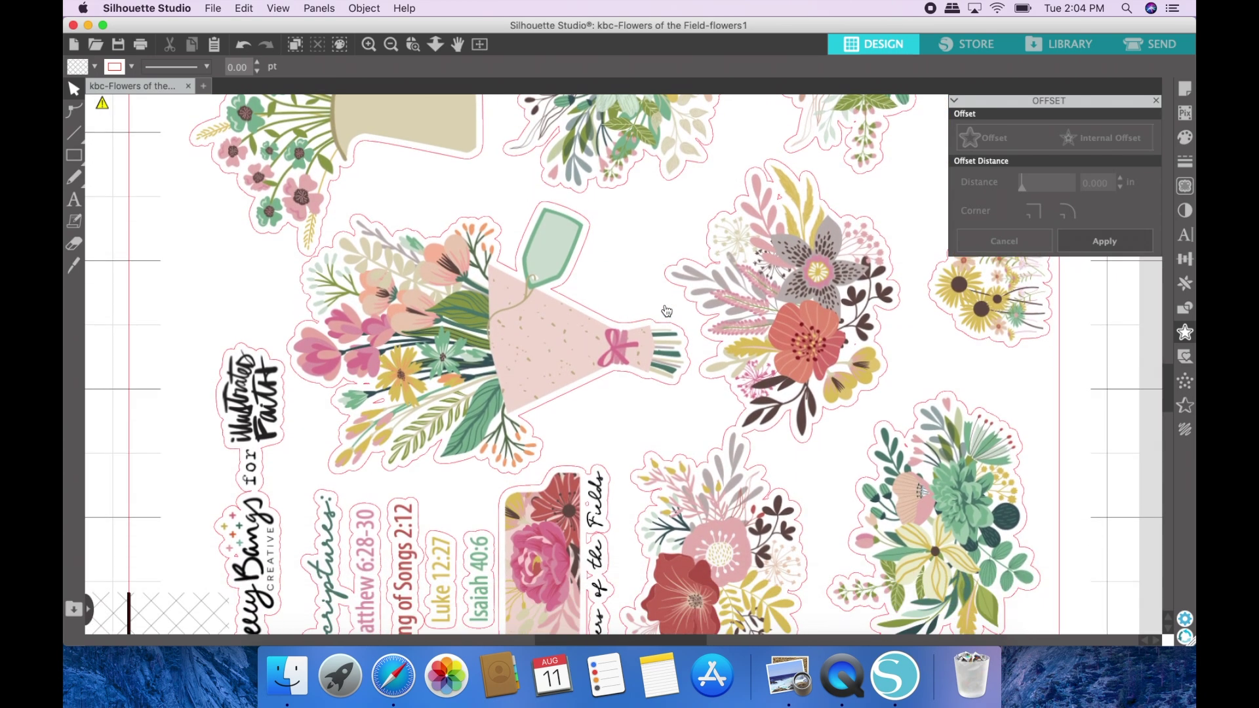
pyautogui.scroll(-1, 667, 310)
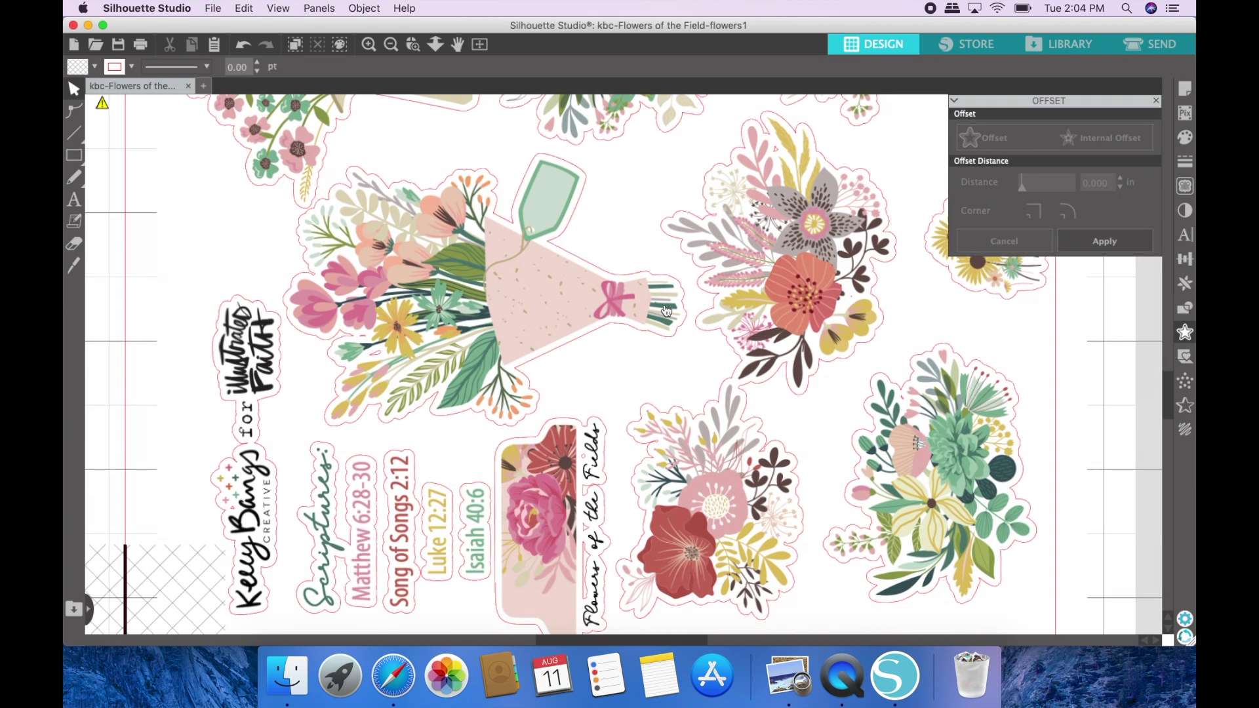
pyautogui.click(280, 398)
pyautogui.press('Delete')
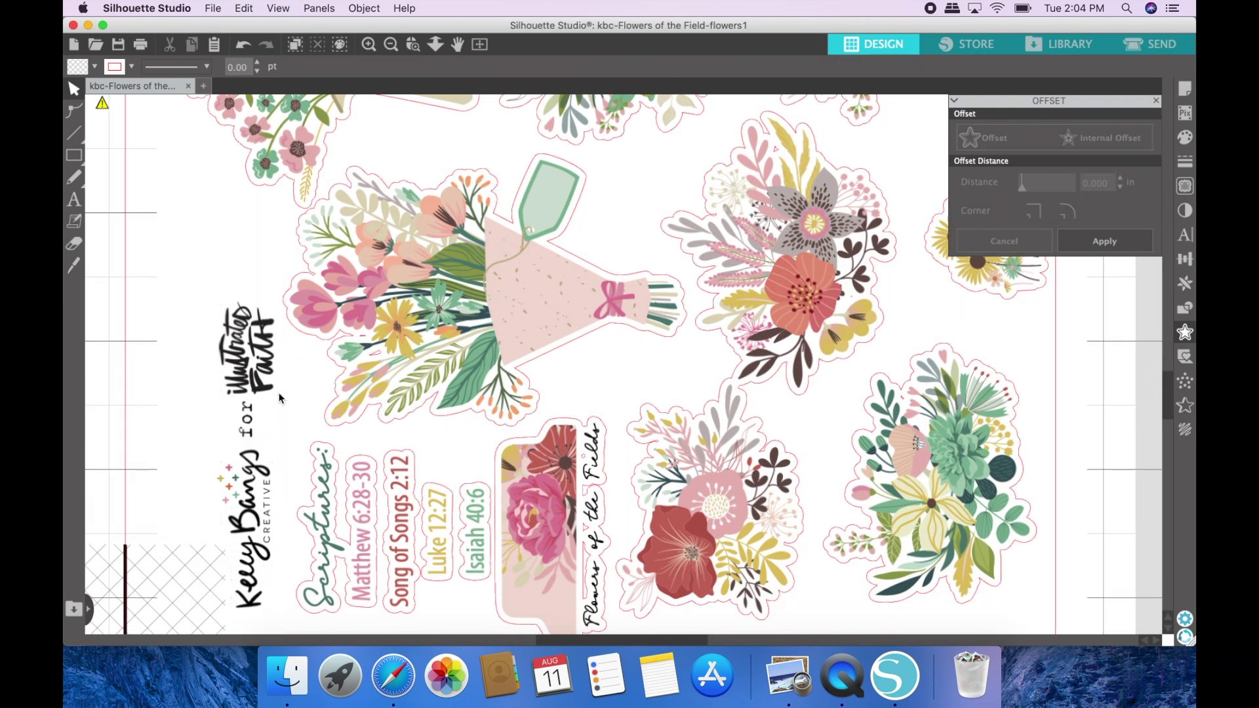
# Release the compound path of the twig wreath's offset cut line and deselect the separated pieces.
pyautogui.scroll(-2, 318, 464)
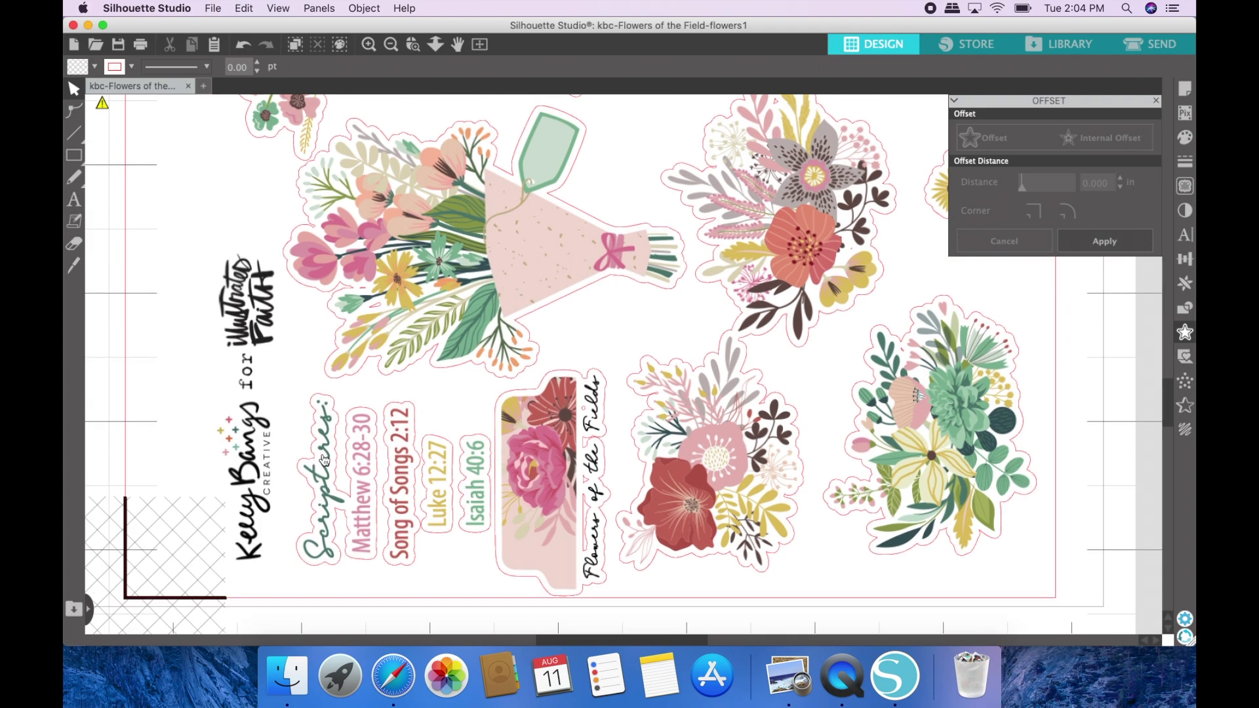
pyautogui.scroll(10, 334, 453)
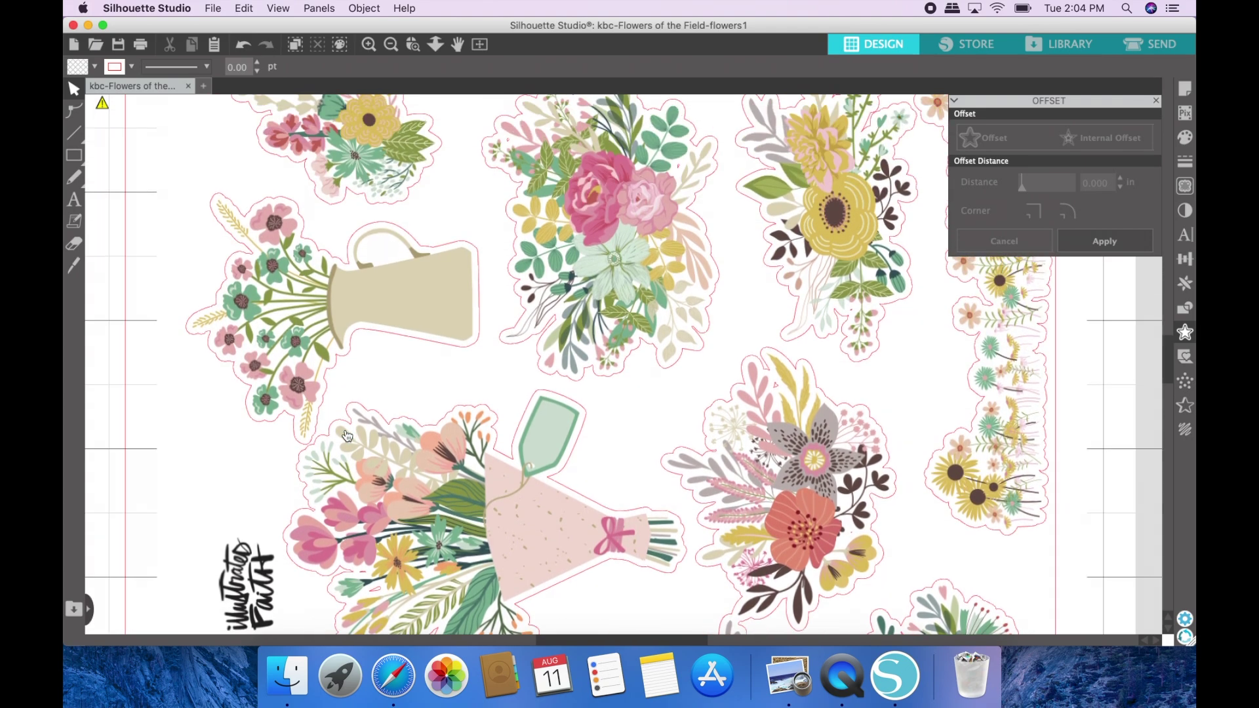
pyautogui.scroll(10, 347, 436)
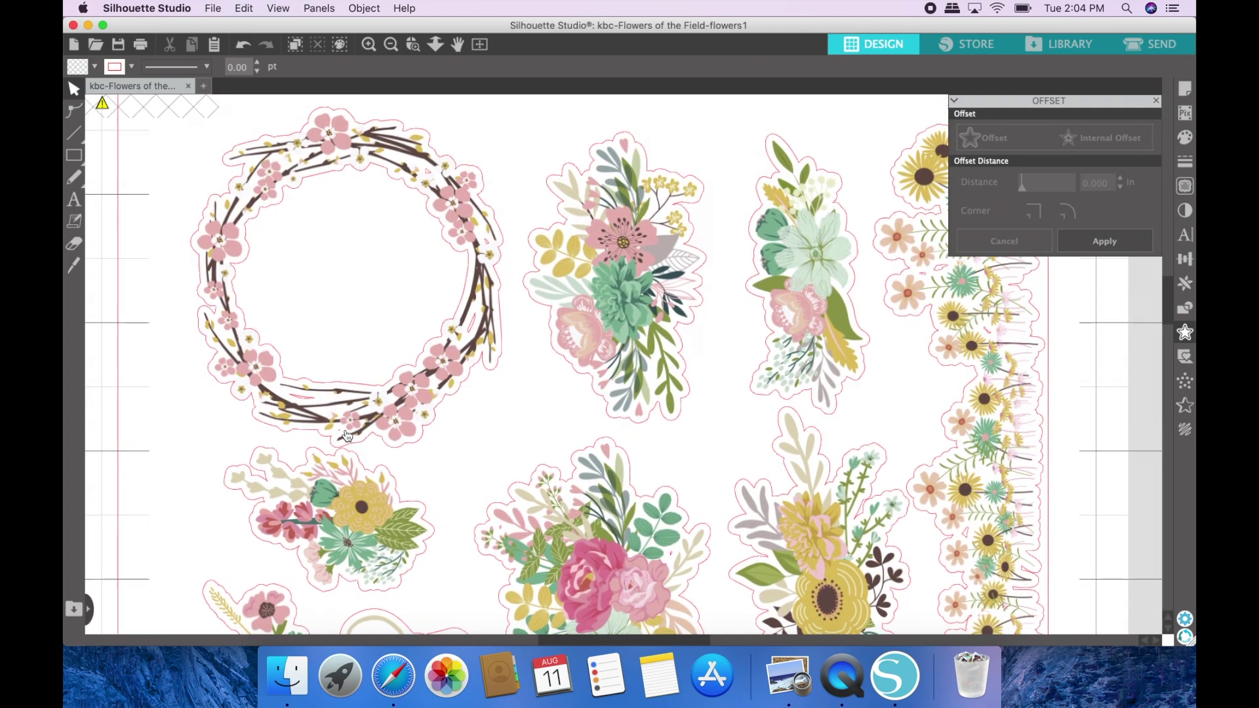
pyautogui.scroll(1, 347, 436)
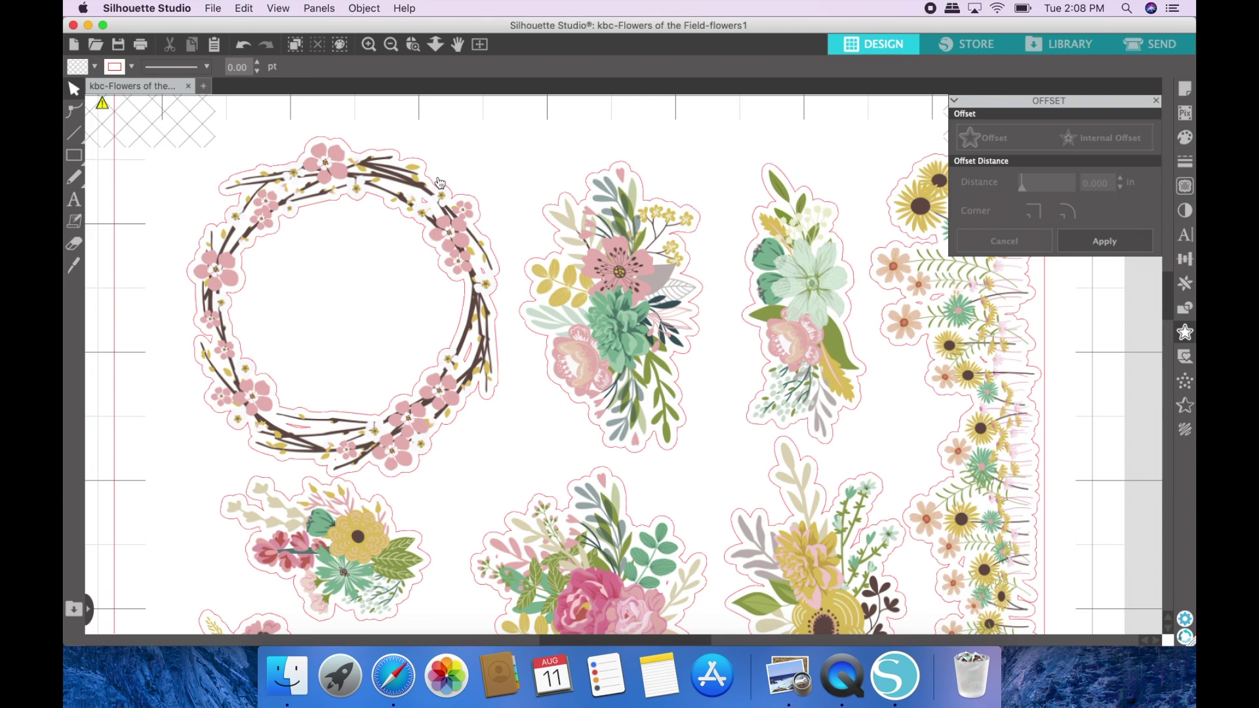
pyautogui.click(468, 201)
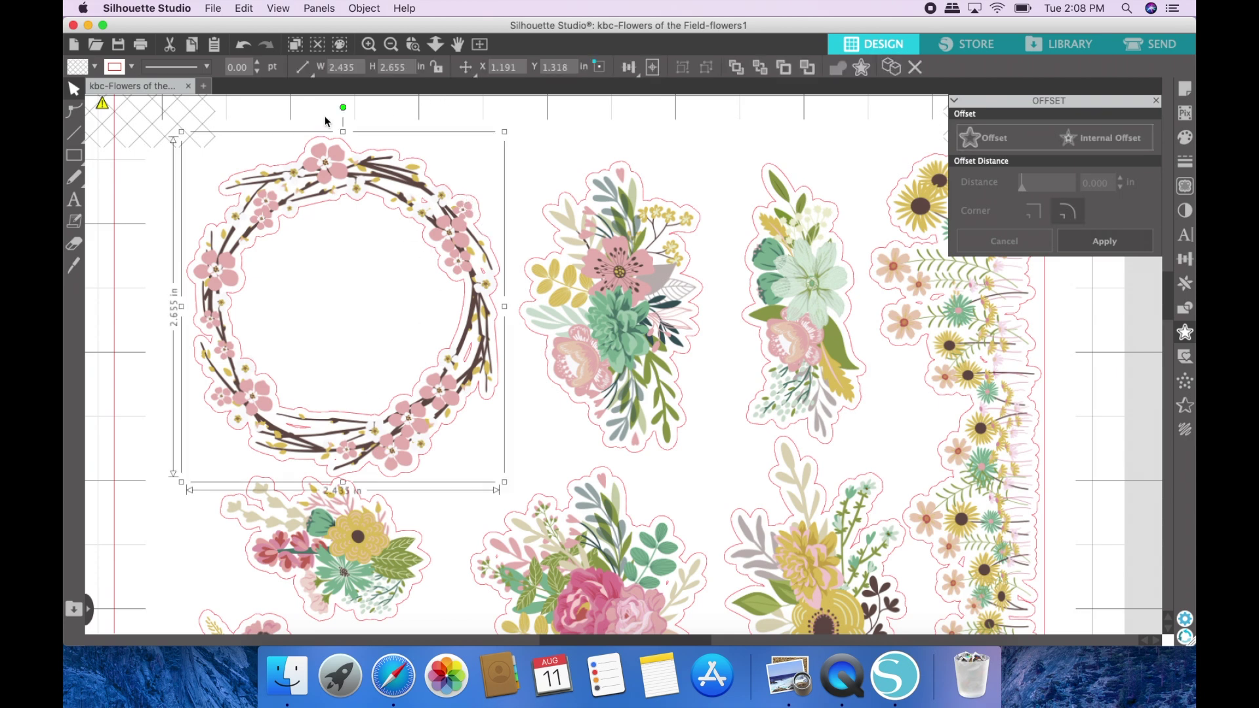
pyautogui.click(367, 9)
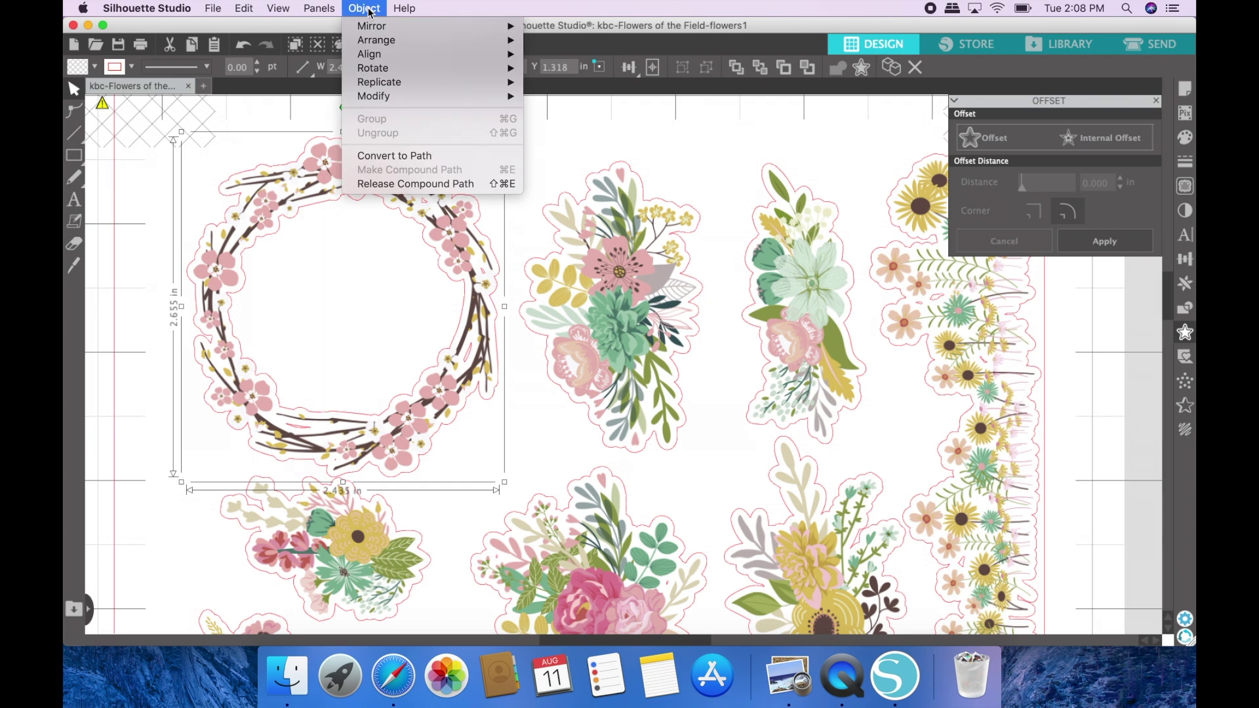
pyautogui.click(396, 184)
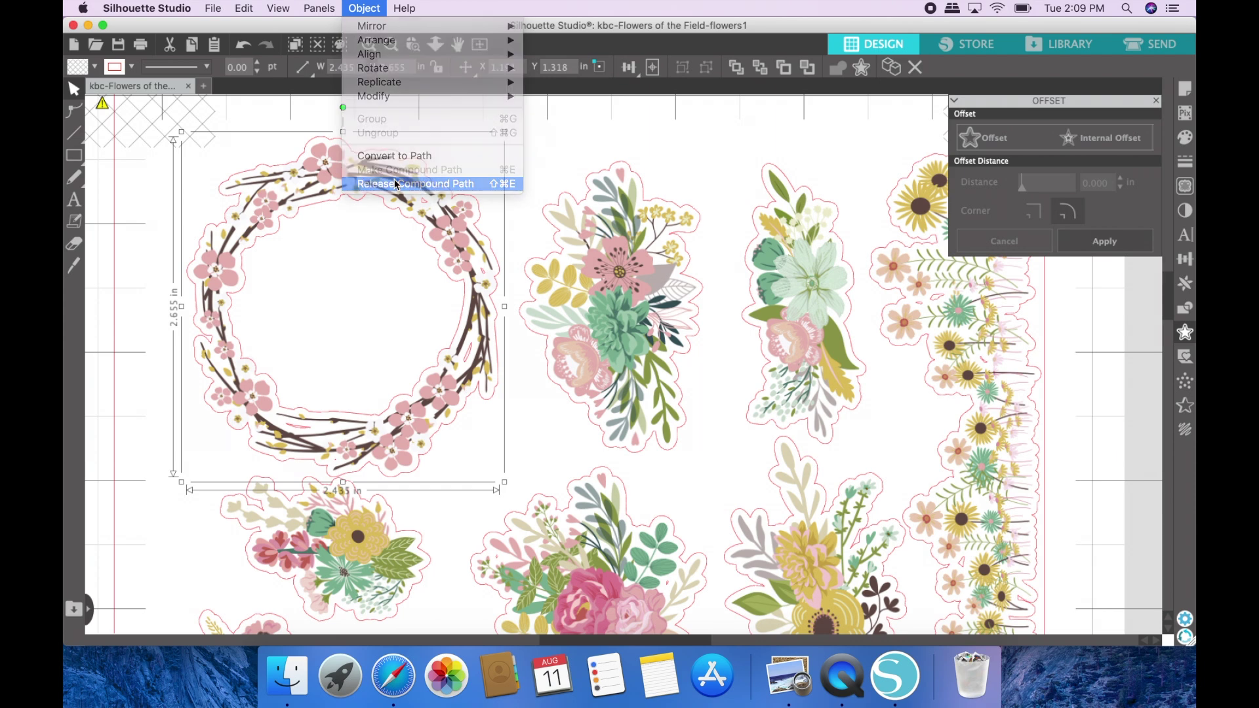
pyautogui.click(548, 154)
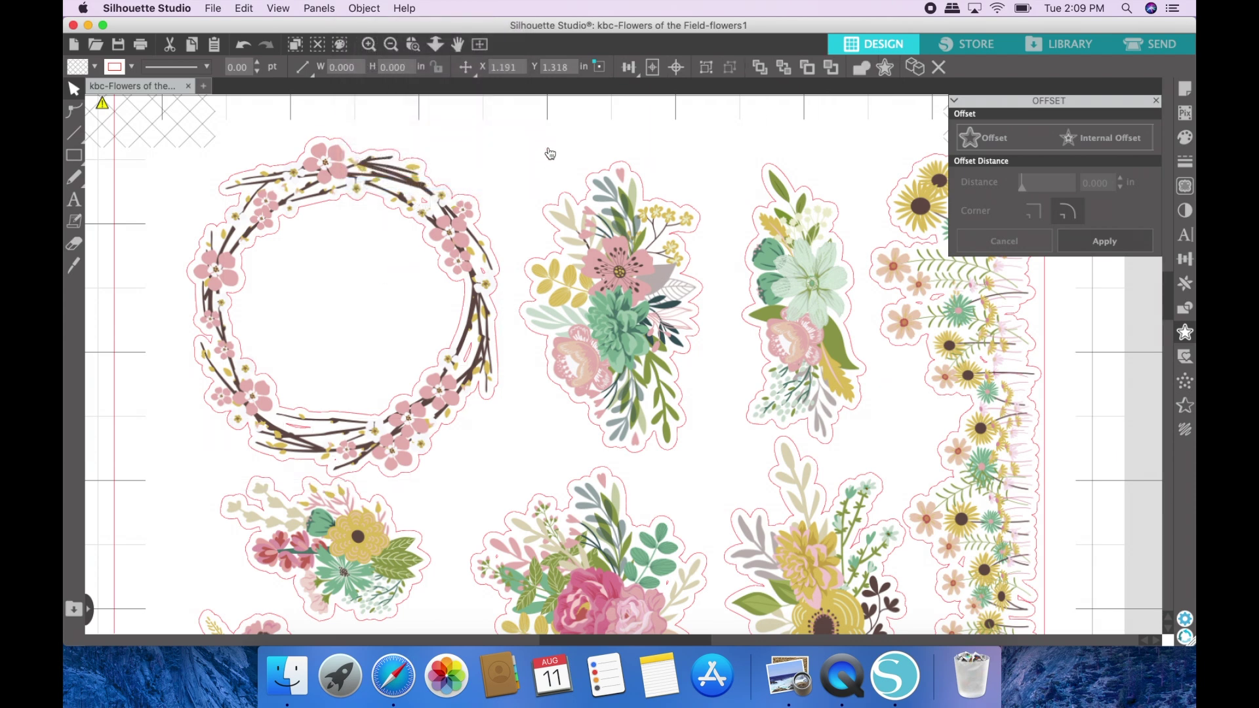
# Delete the small stray cut-line fragments among the twigs and blossoms of the wreath.
pyautogui.click(427, 208)
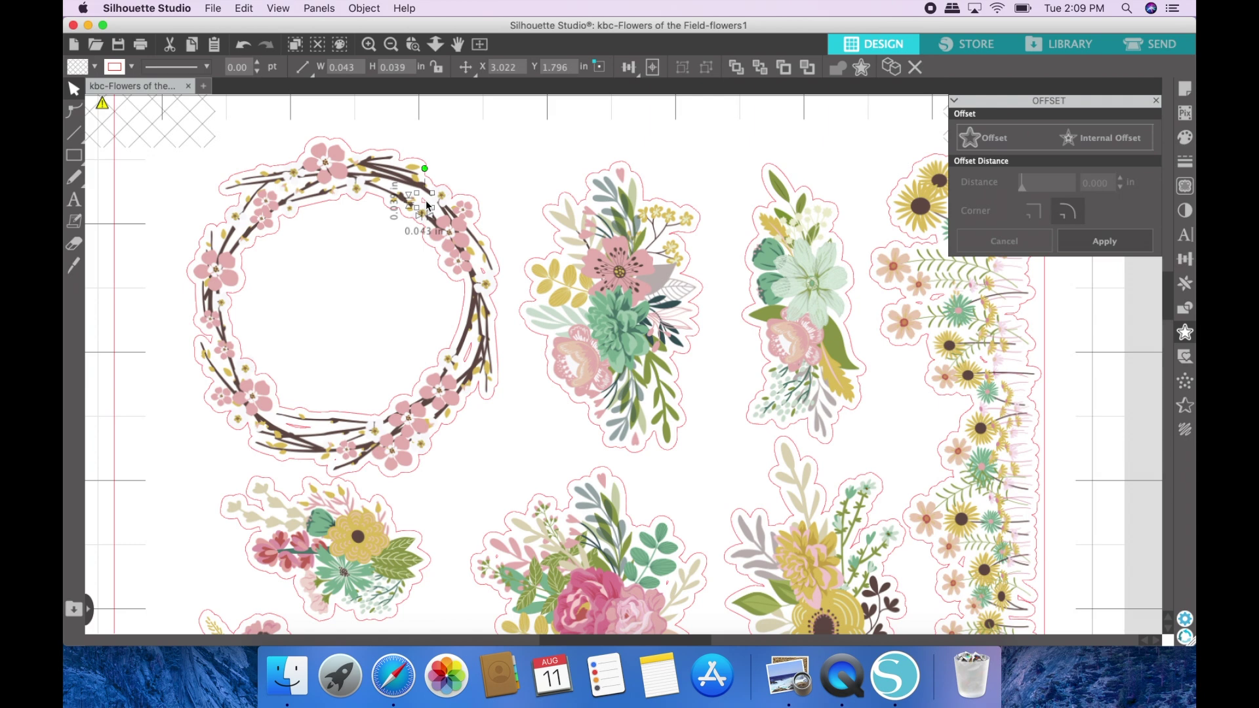
pyautogui.press('Delete')
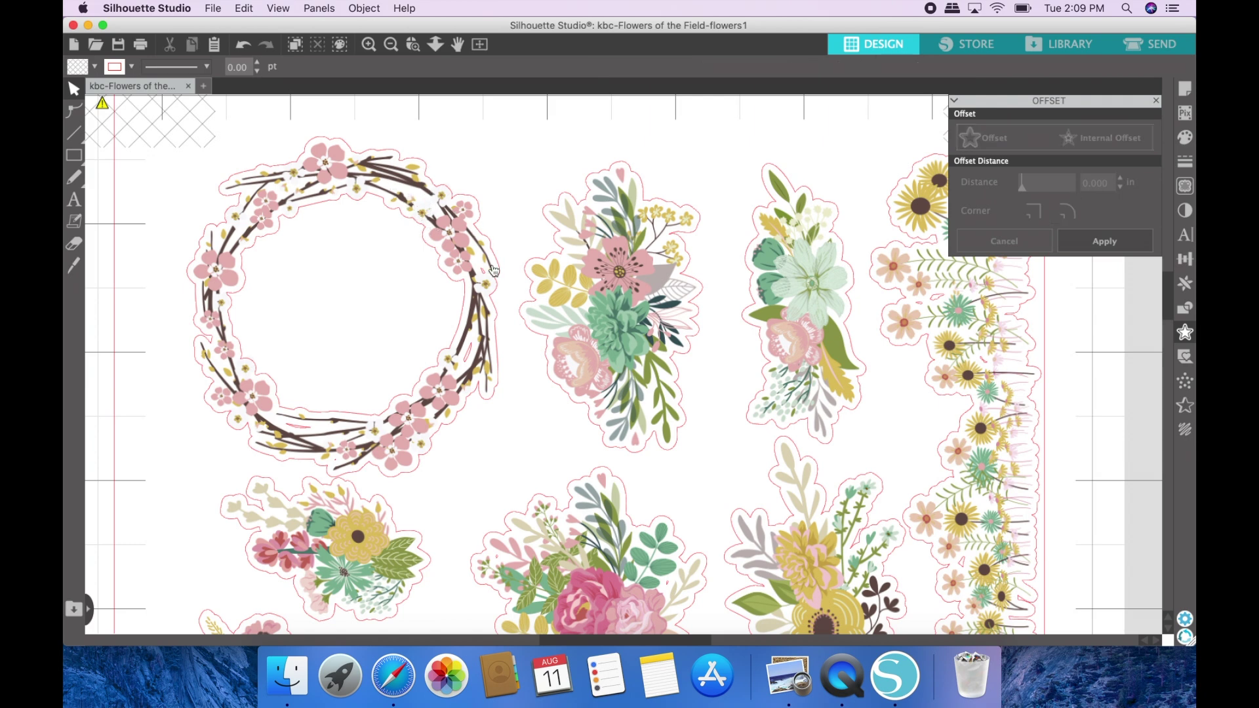
pyautogui.click(485, 279)
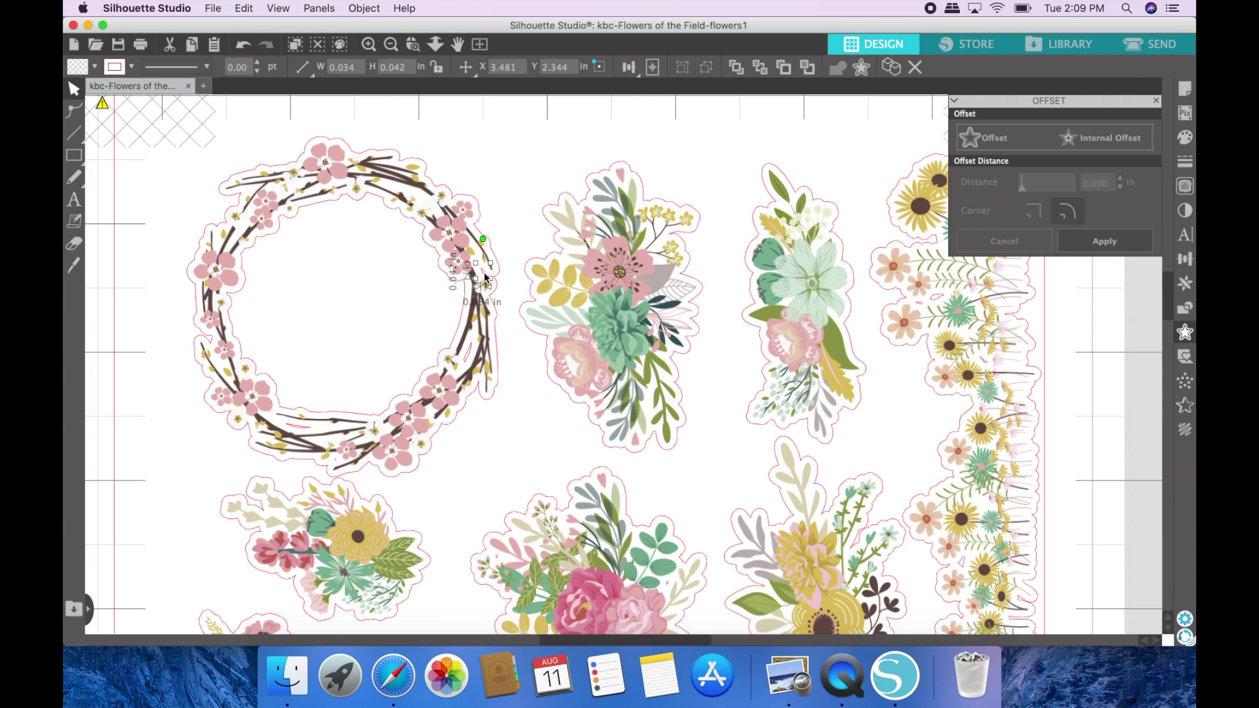
pyautogui.press('Delete')
pyautogui.click(472, 354)
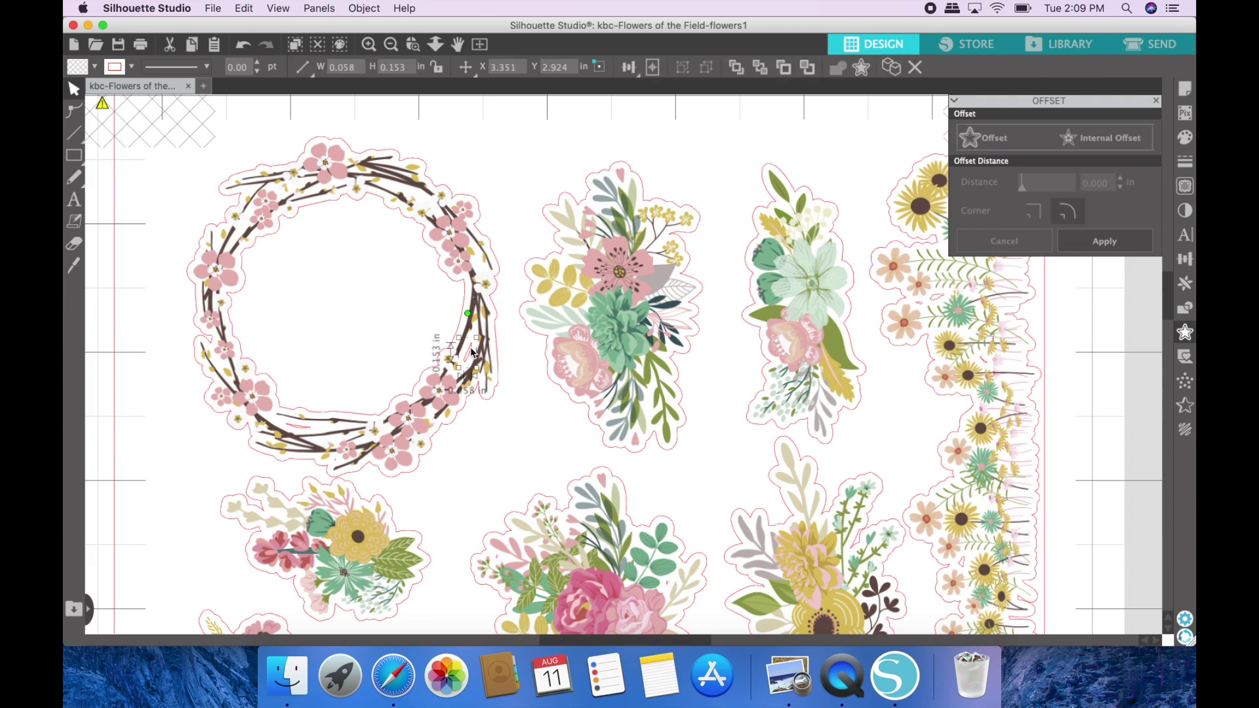
pyautogui.press('Delete')
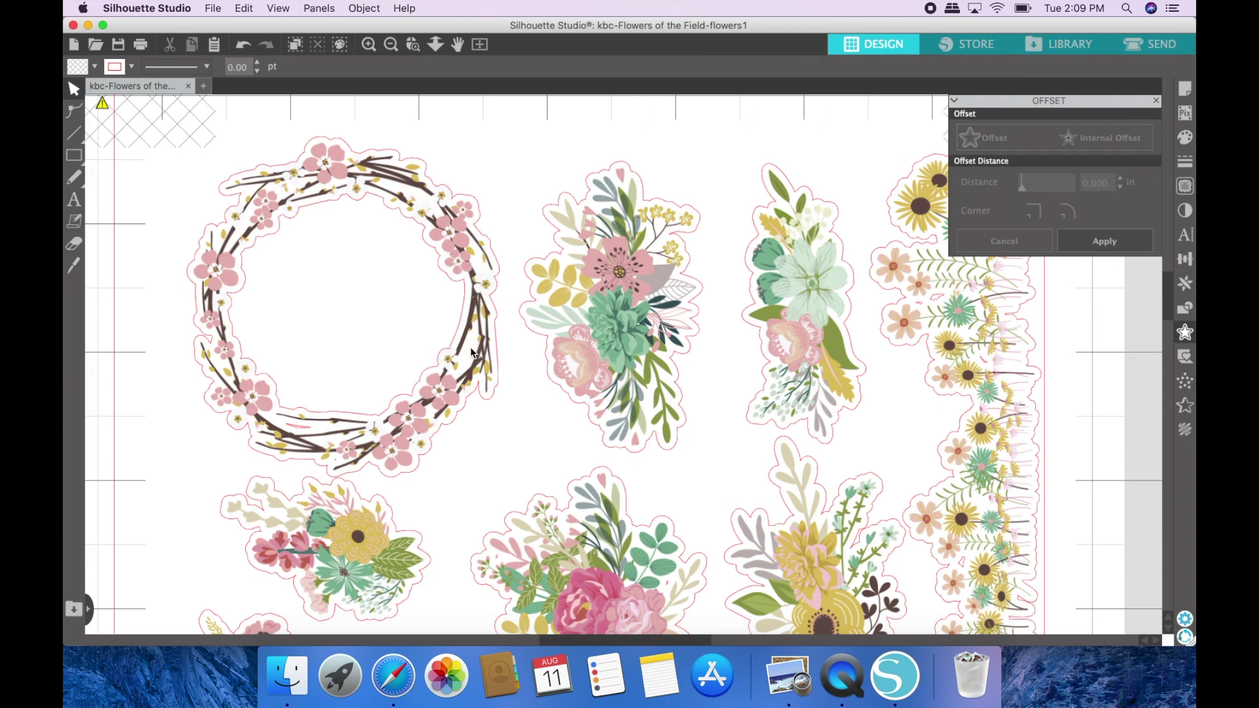
pyautogui.click(338, 463)
pyautogui.press('Delete')
# Release the compound path of the long wildflower border's offset cut line and deselect the separated pieces.
pyautogui.hscroll(2, 403, 311)
pyautogui.hscroll(2, 405, 311)
pyautogui.hscroll(2, 543, 401)
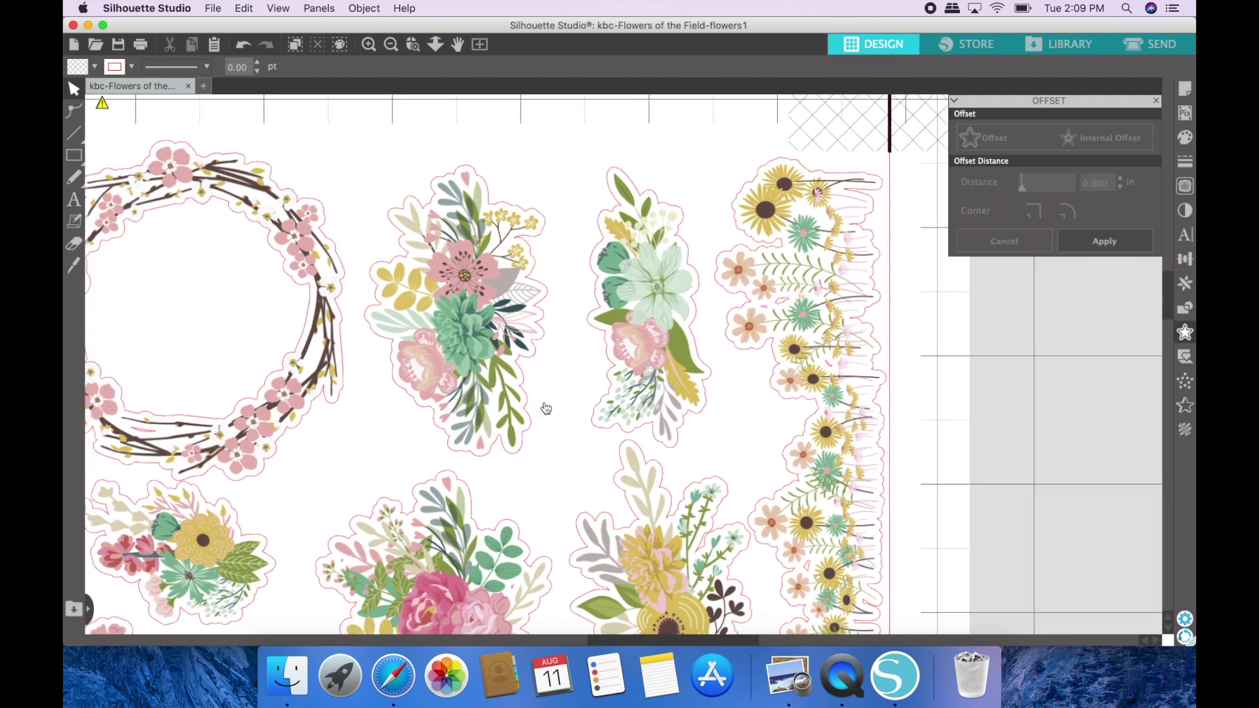
pyautogui.scroll(-1, 546, 408)
pyautogui.hscroll(1, 546, 408)
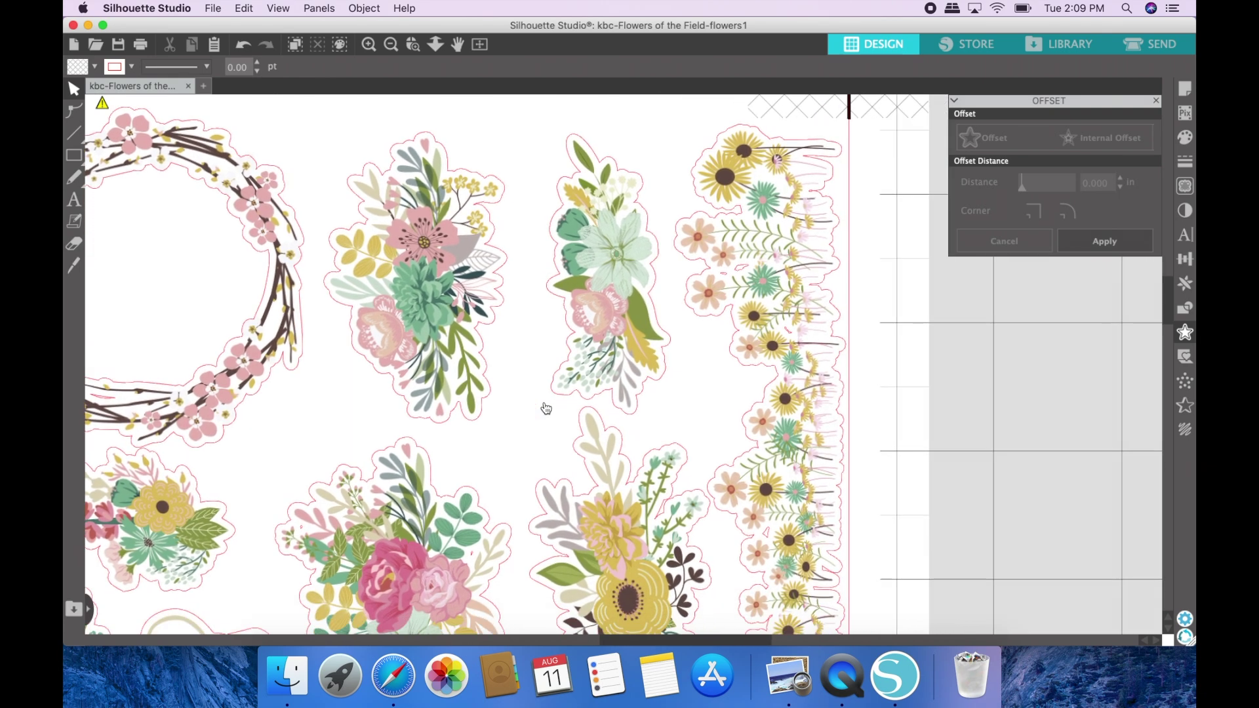
pyautogui.click(742, 275)
pyautogui.click(364, 8)
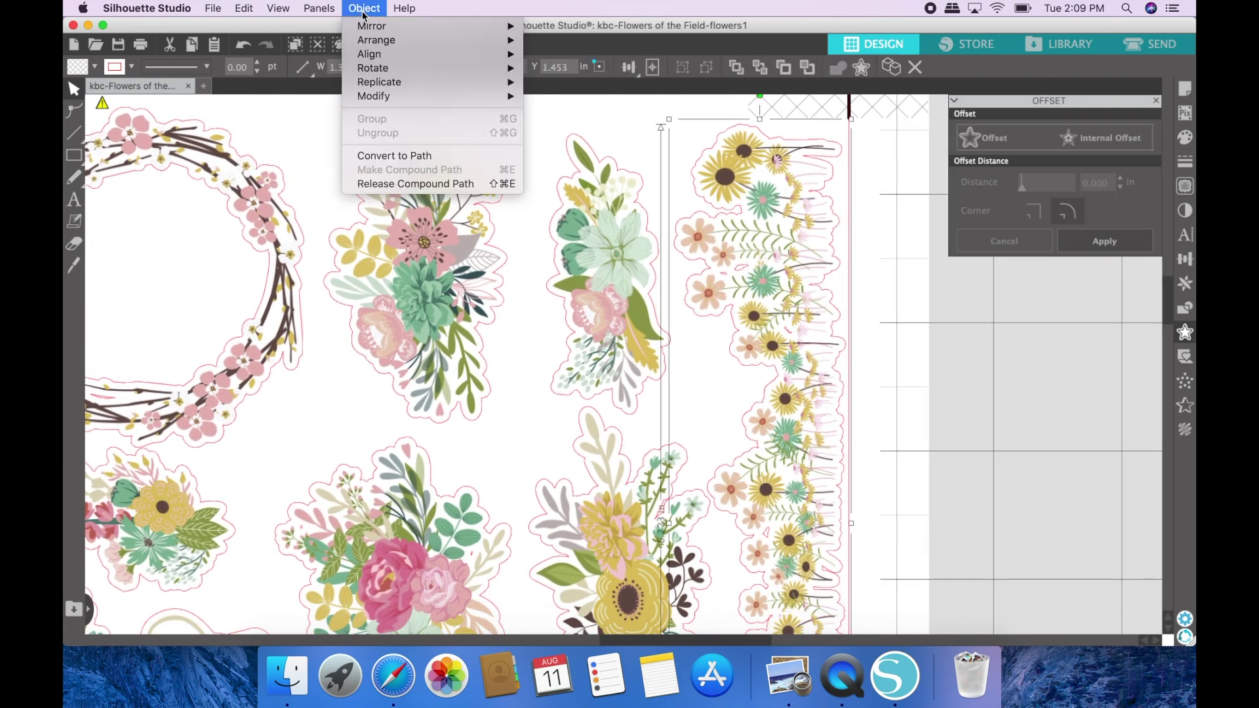
pyautogui.click(395, 185)
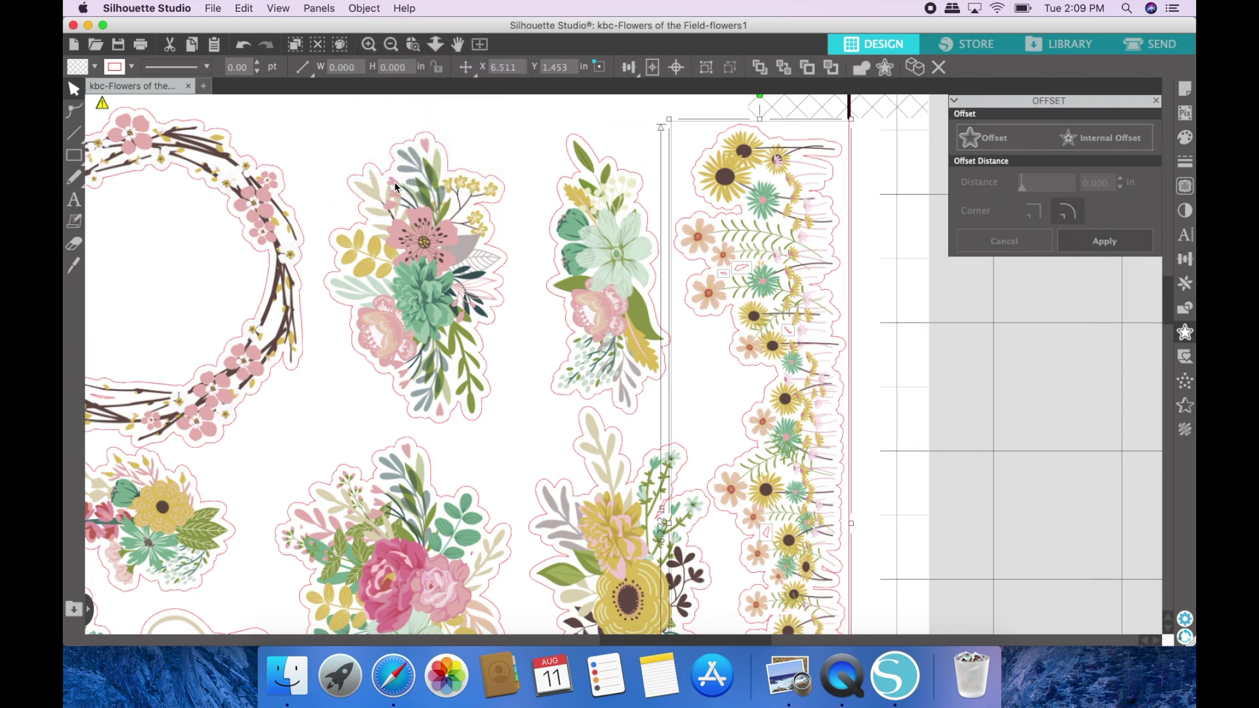
pyautogui.click(920, 254)
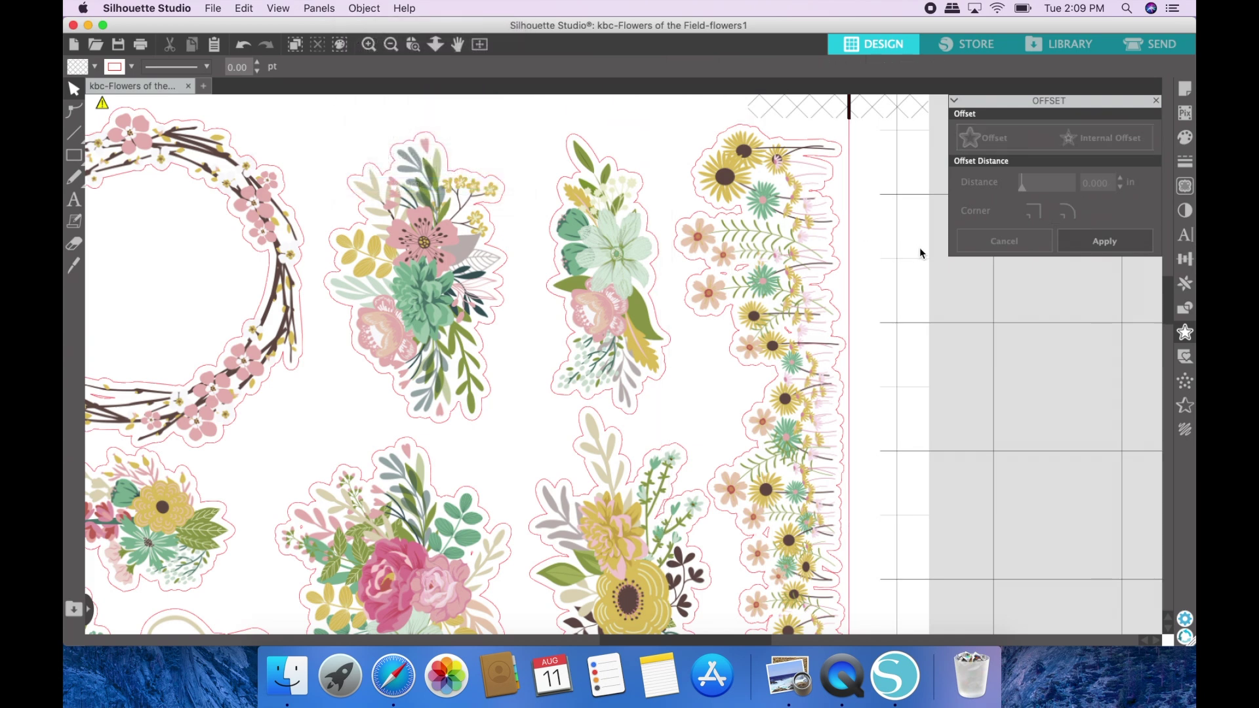
# Delete the small stray cut-line fragments among the blossoms along the long wildflower border.
pyautogui.click(743, 269)
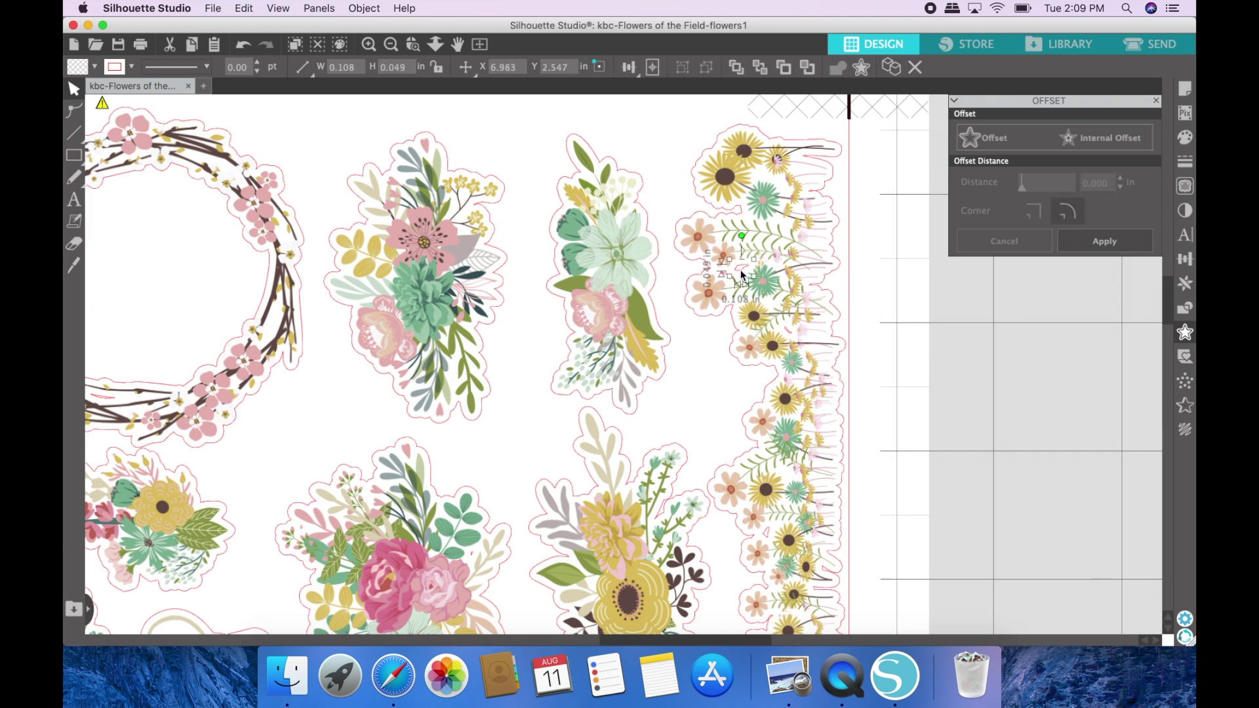
pyautogui.click(741, 271)
pyautogui.click(727, 281)
pyautogui.click(725, 274)
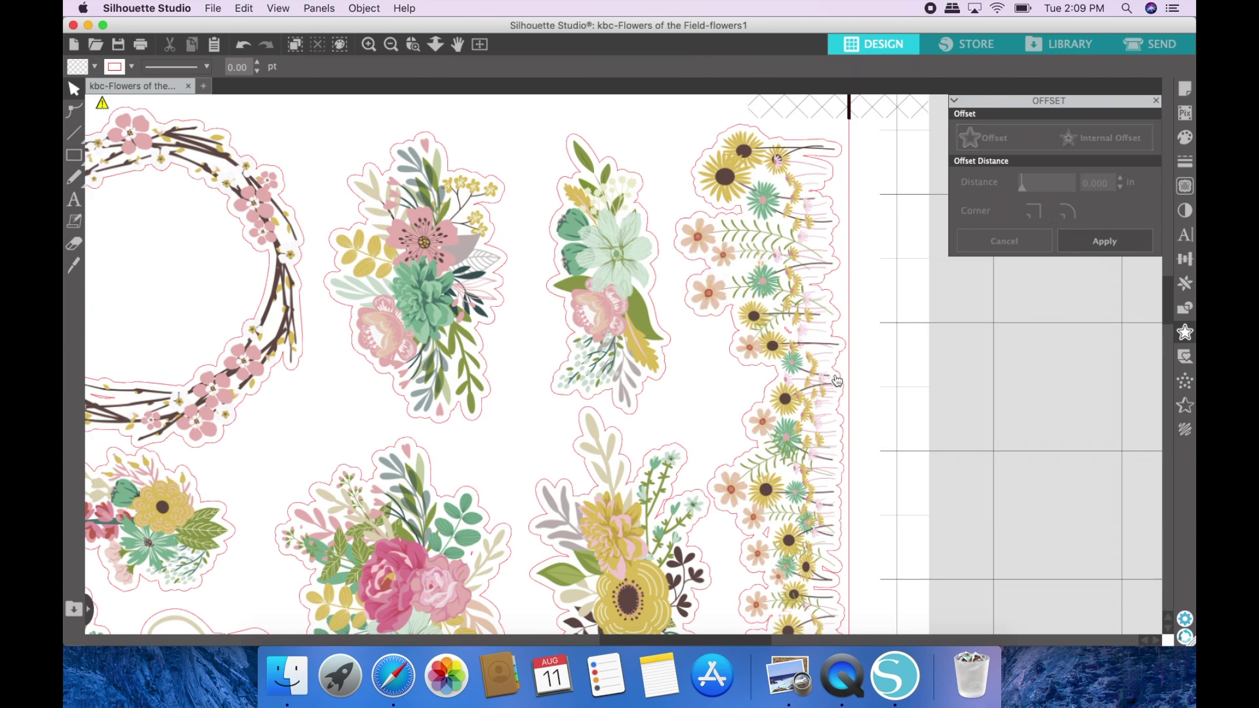
pyautogui.scroll(-3, 837, 381)
pyautogui.click(774, 454)
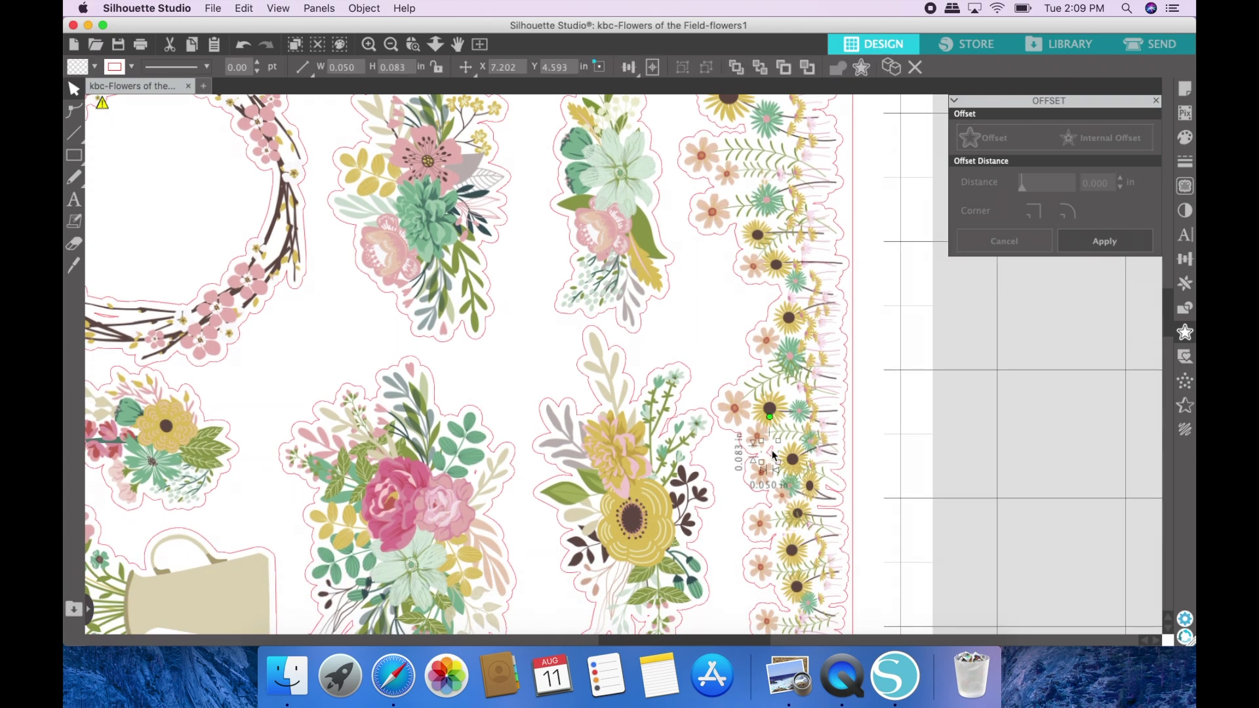
pyautogui.click(774, 454)
pyautogui.scroll(-6, 773, 454)
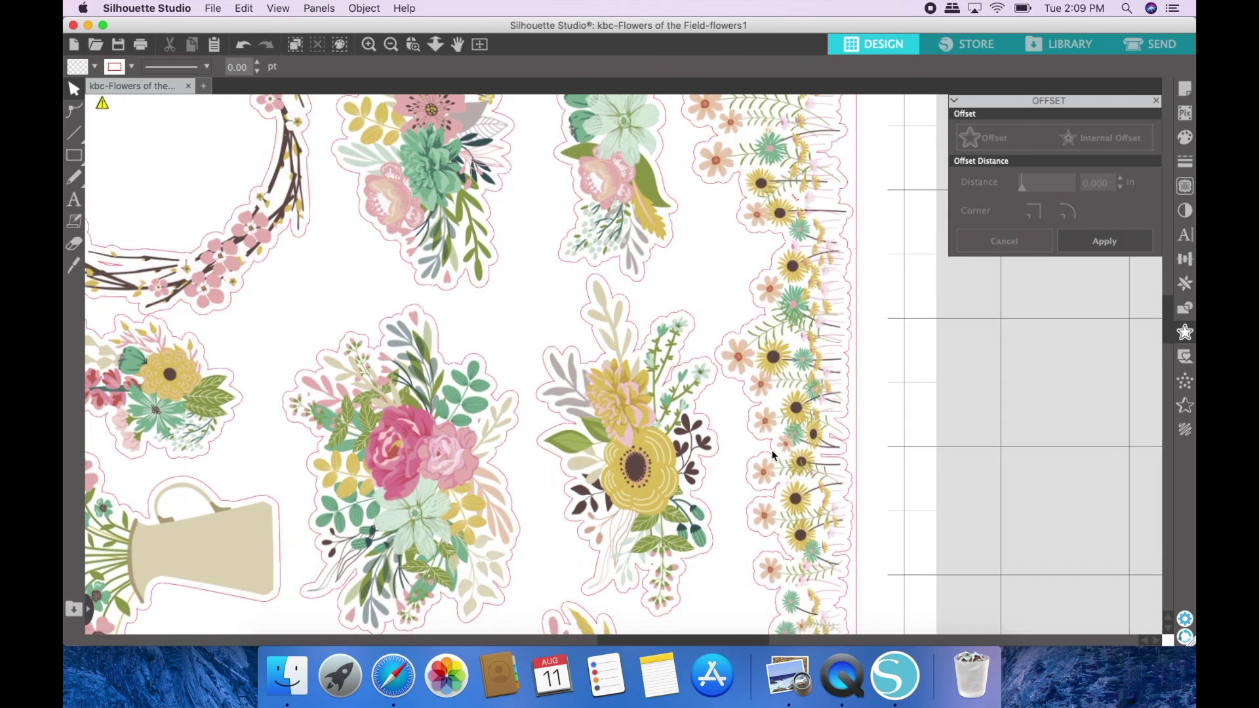
pyautogui.scroll(-3, 773, 454)
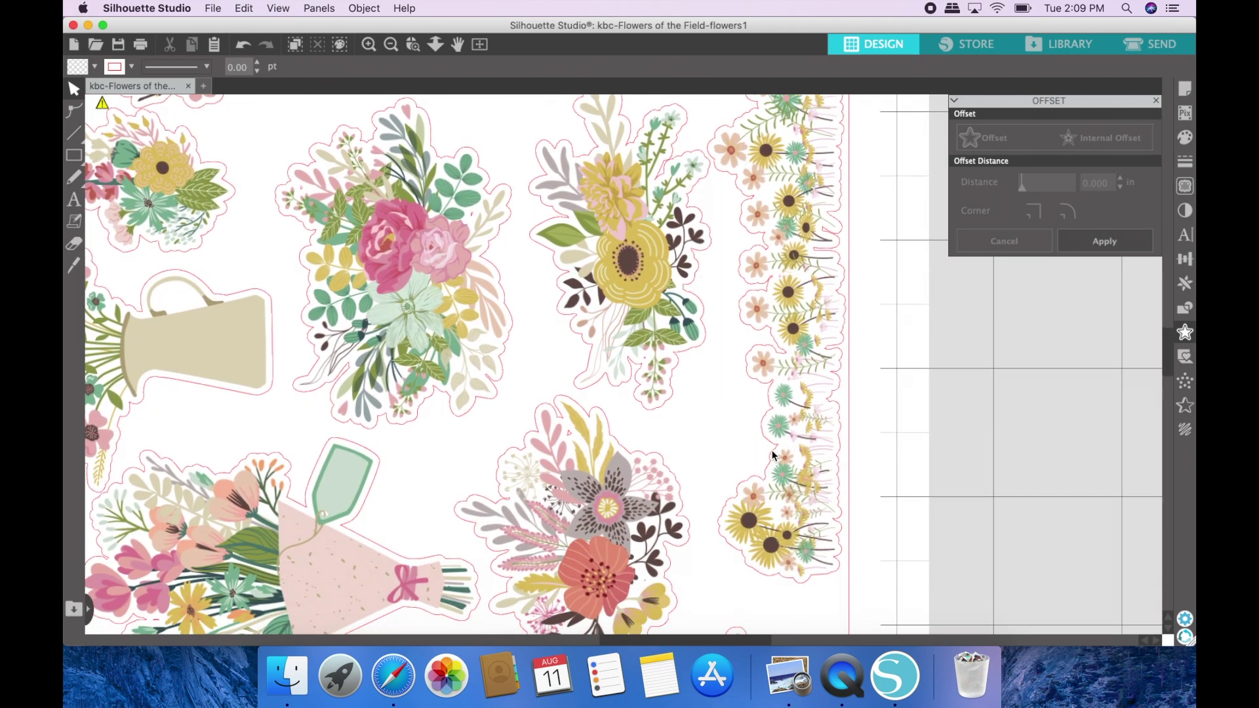
# Release the compound path of the pink peony bouquet's offset cut line and delete the small stray fragments inside it.
pyautogui.scroll(2, 772, 454)
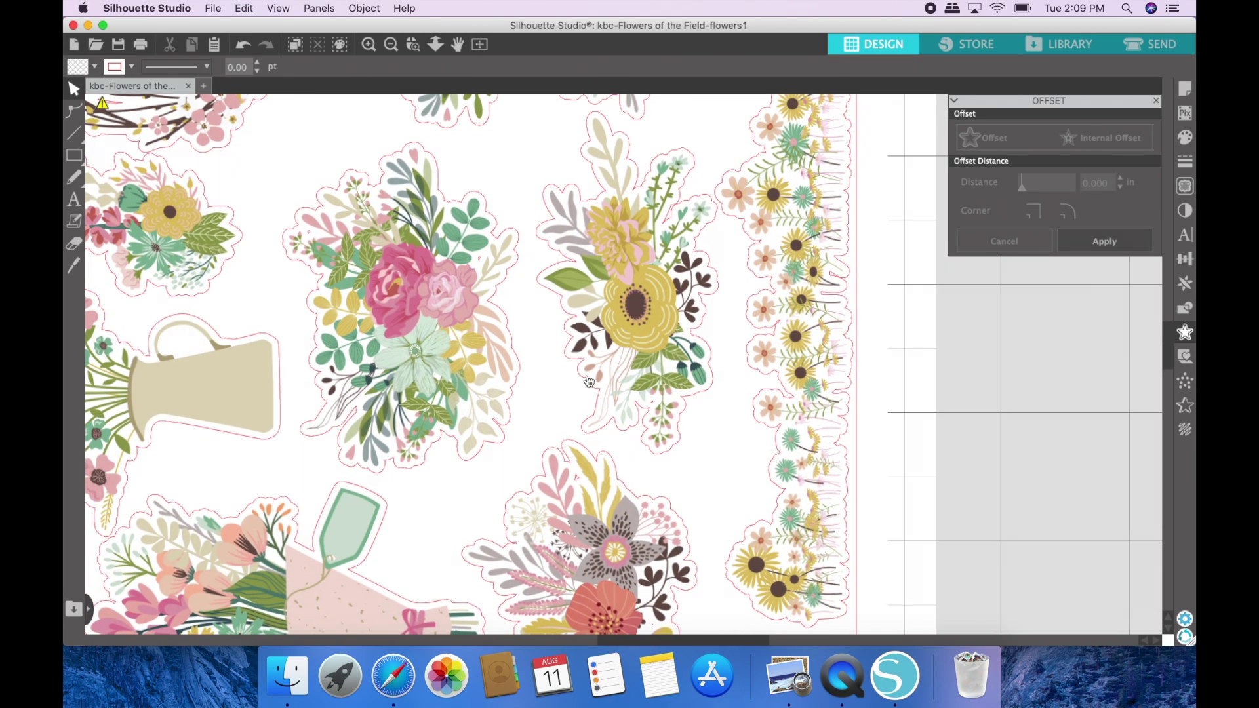
pyautogui.hscroll(-3, 589, 383)
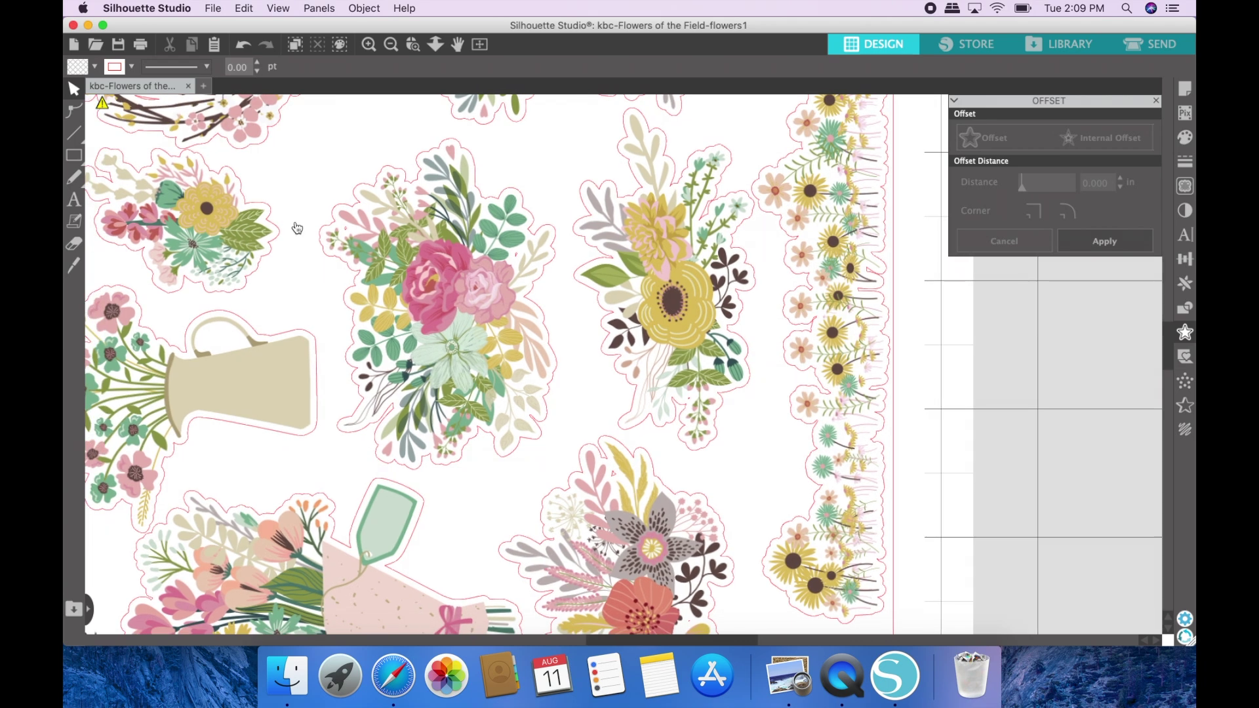
pyautogui.click(347, 209)
pyautogui.click(364, 8)
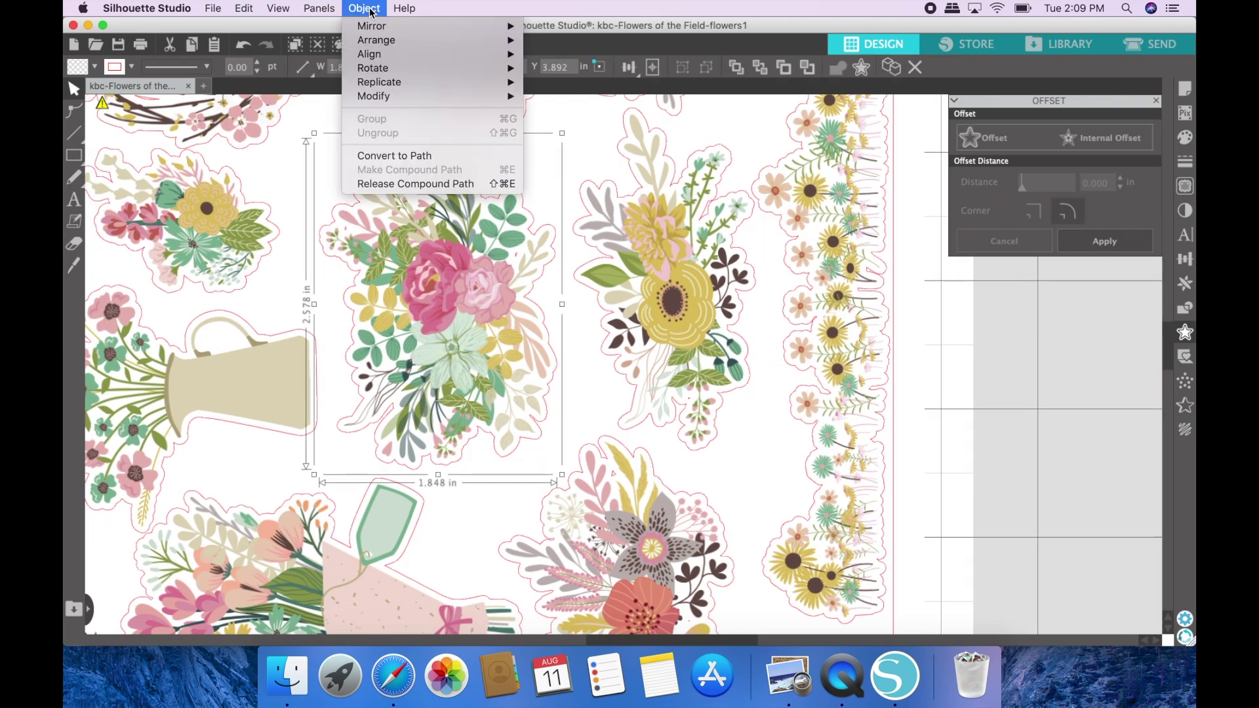
pyautogui.click(444, 184)
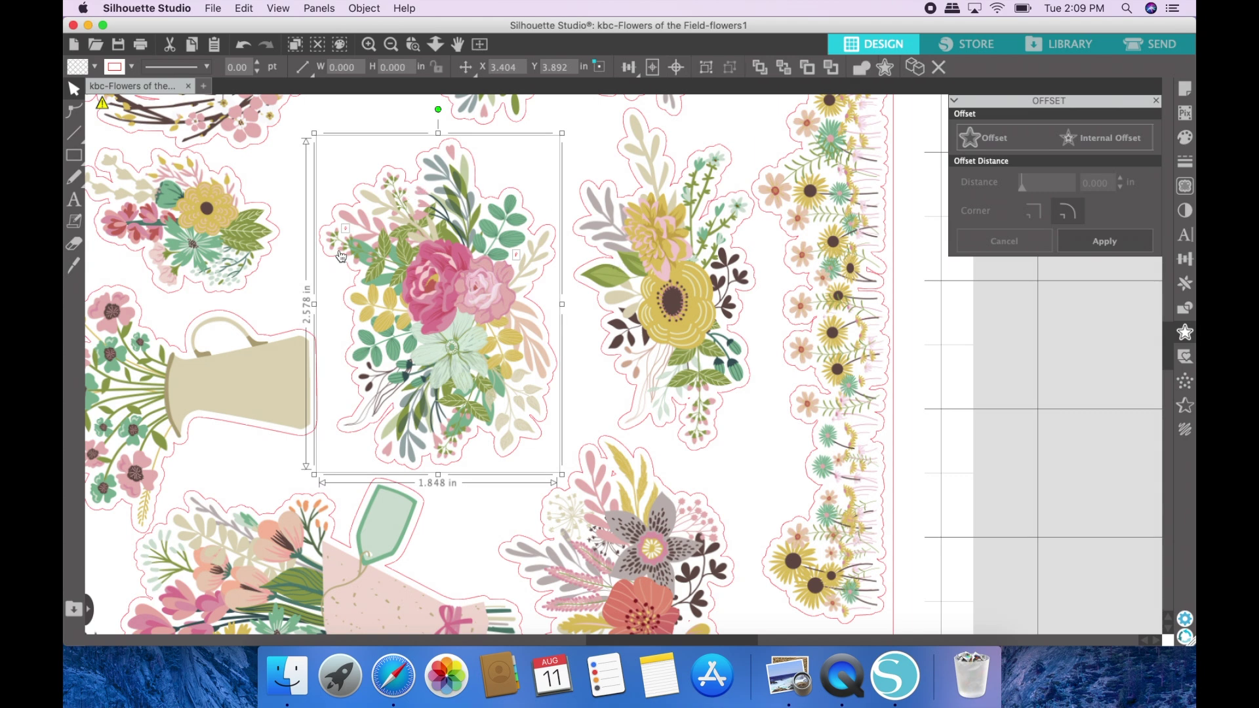
pyautogui.click(948, 443)
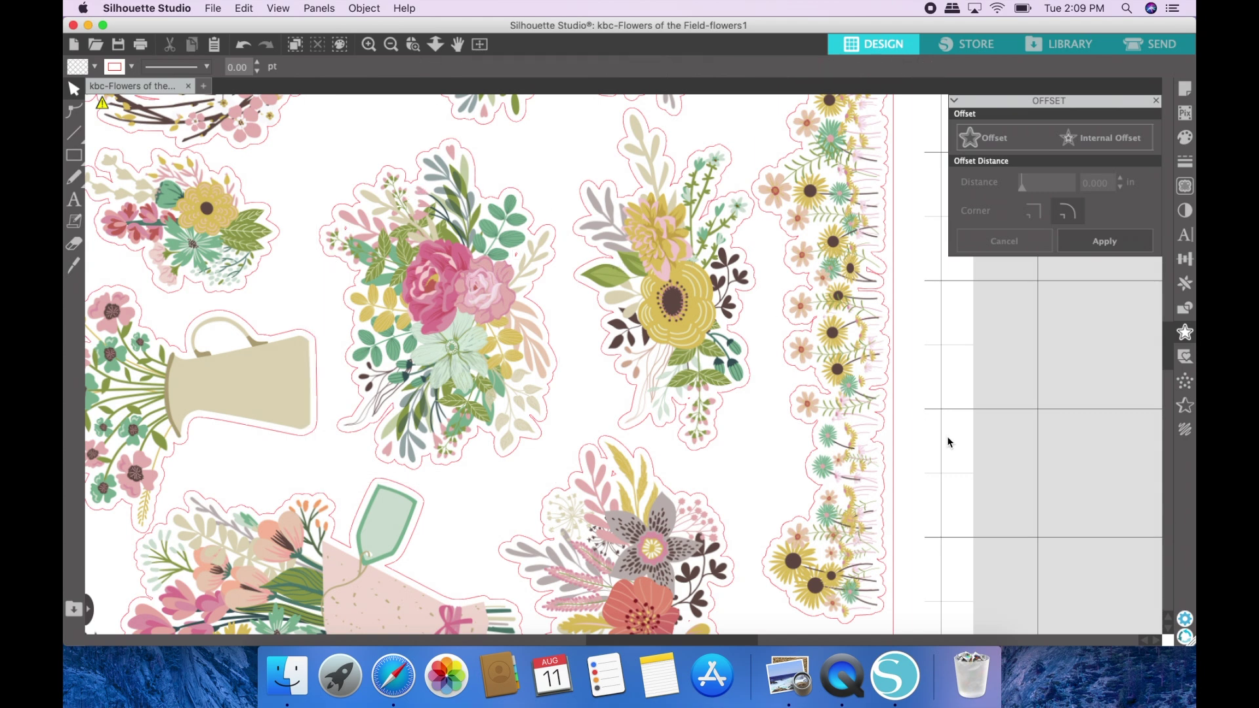
pyautogui.click(348, 233)
pyautogui.press('Delete')
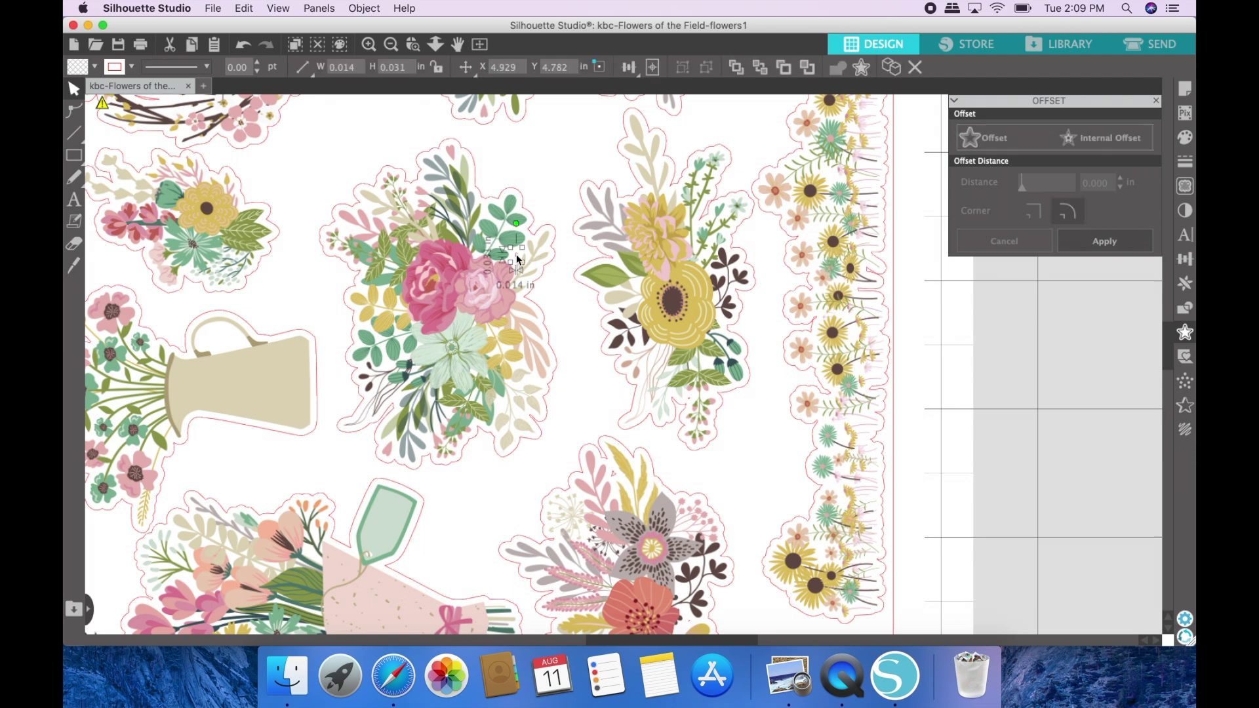
# Release the compound path of the paper-wrapped bouquet's offset cut line and delete the tiny fragments among its stems.
pyautogui.hscroll(-5, 525, 374)
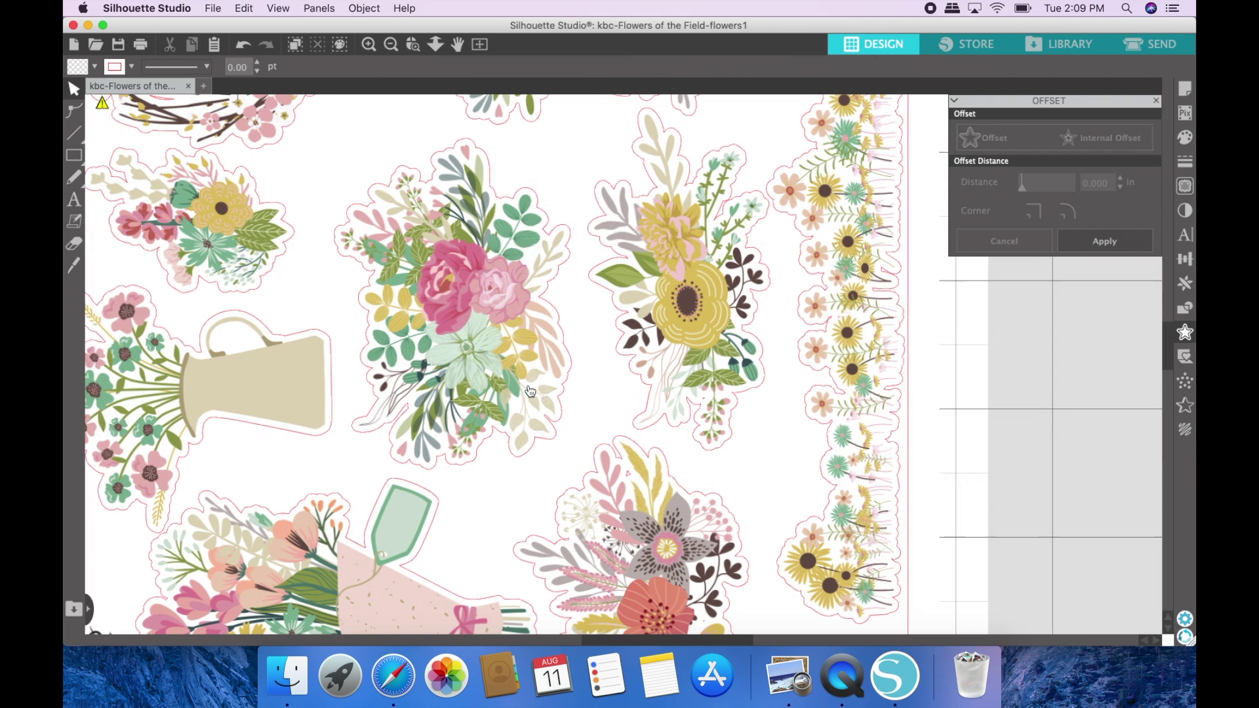
pyautogui.scroll(-5, 530, 392)
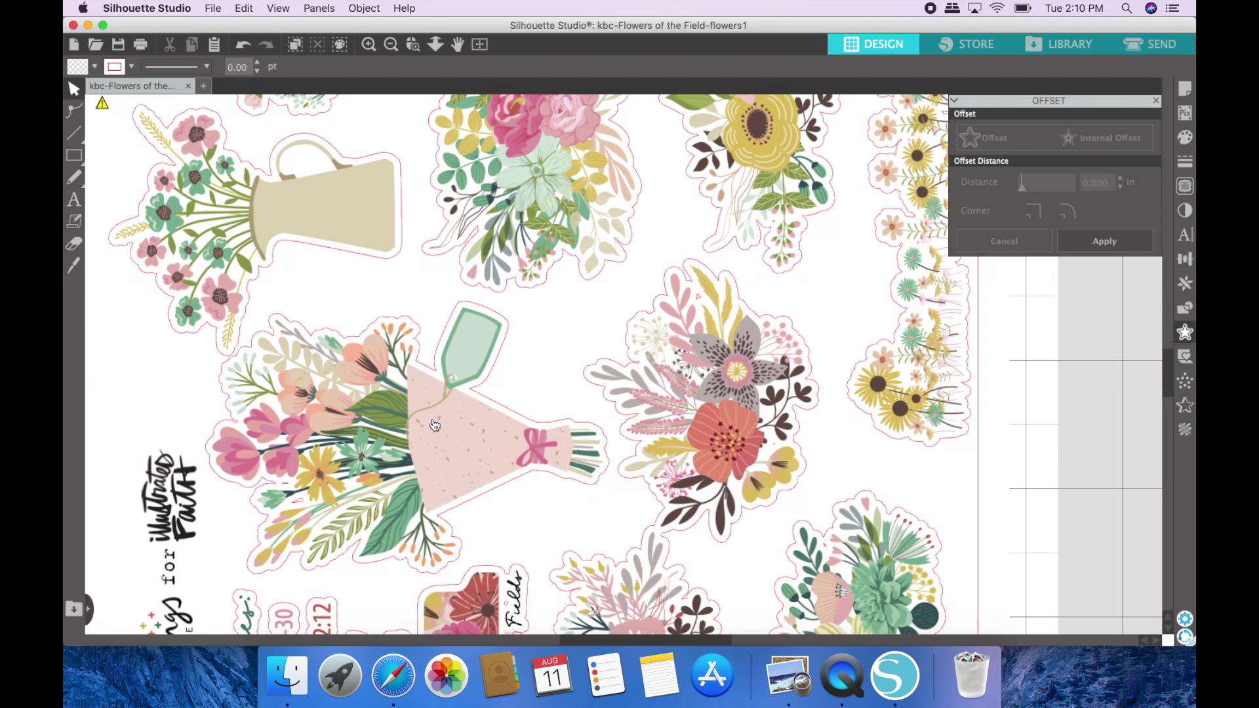
pyautogui.click(300, 506)
pyautogui.click(301, 505)
pyautogui.click(364, 8)
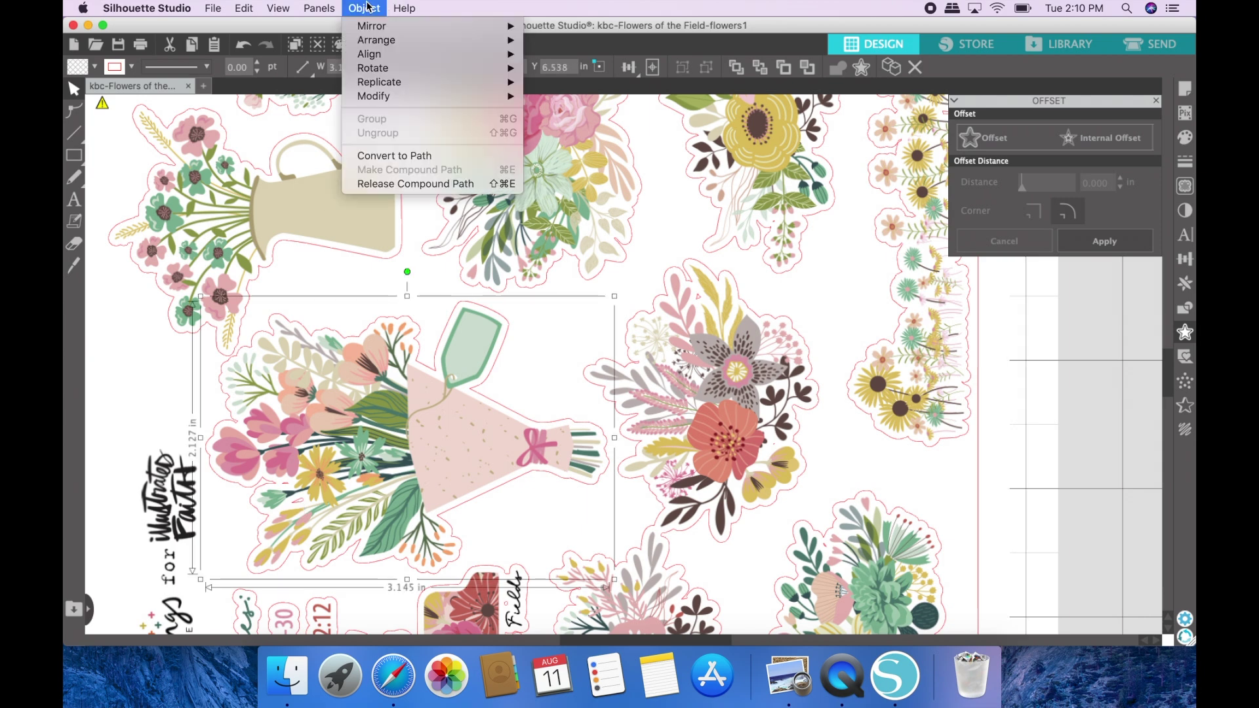
pyautogui.click(391, 186)
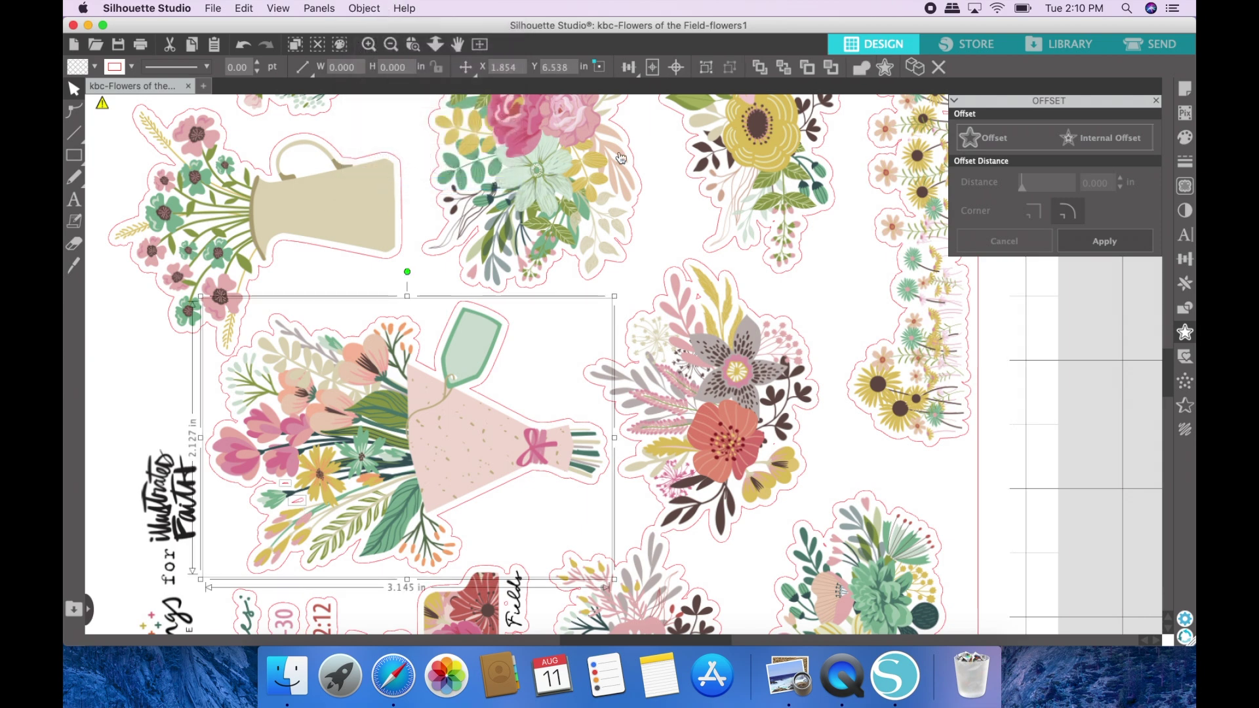
pyautogui.click(135, 379)
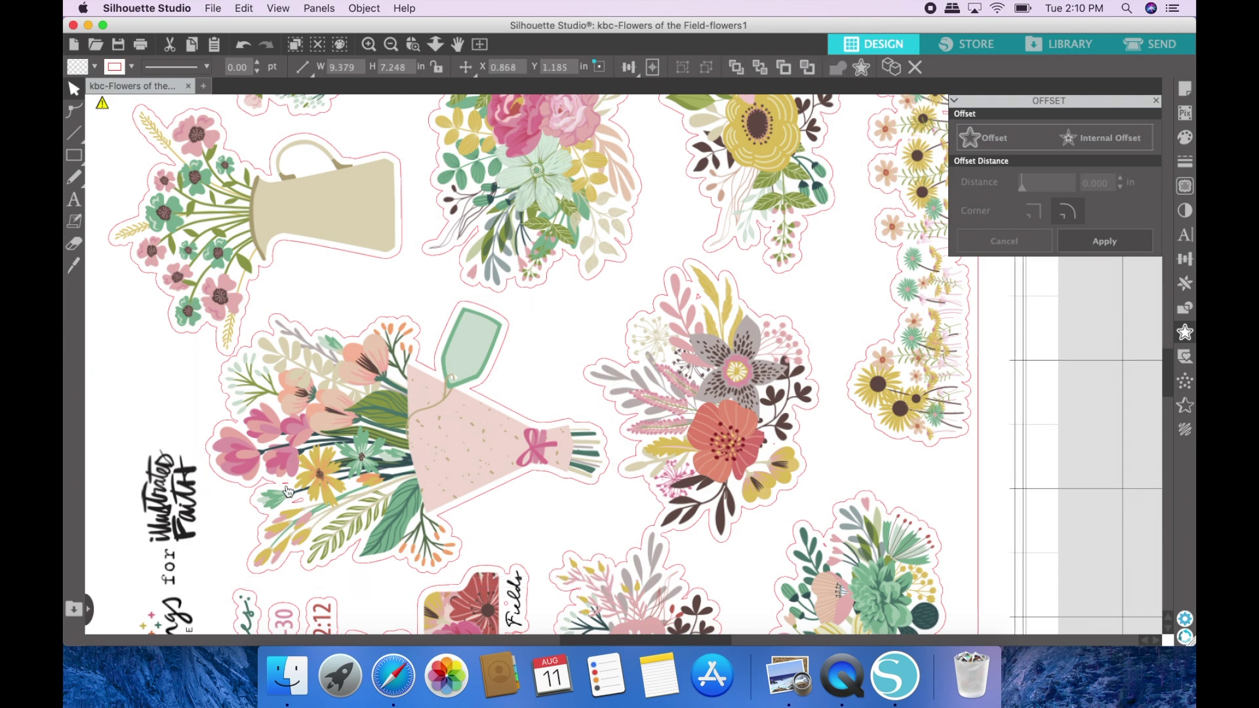
pyautogui.press('Escape')
pyautogui.click(303, 506)
pyautogui.press('Escape')
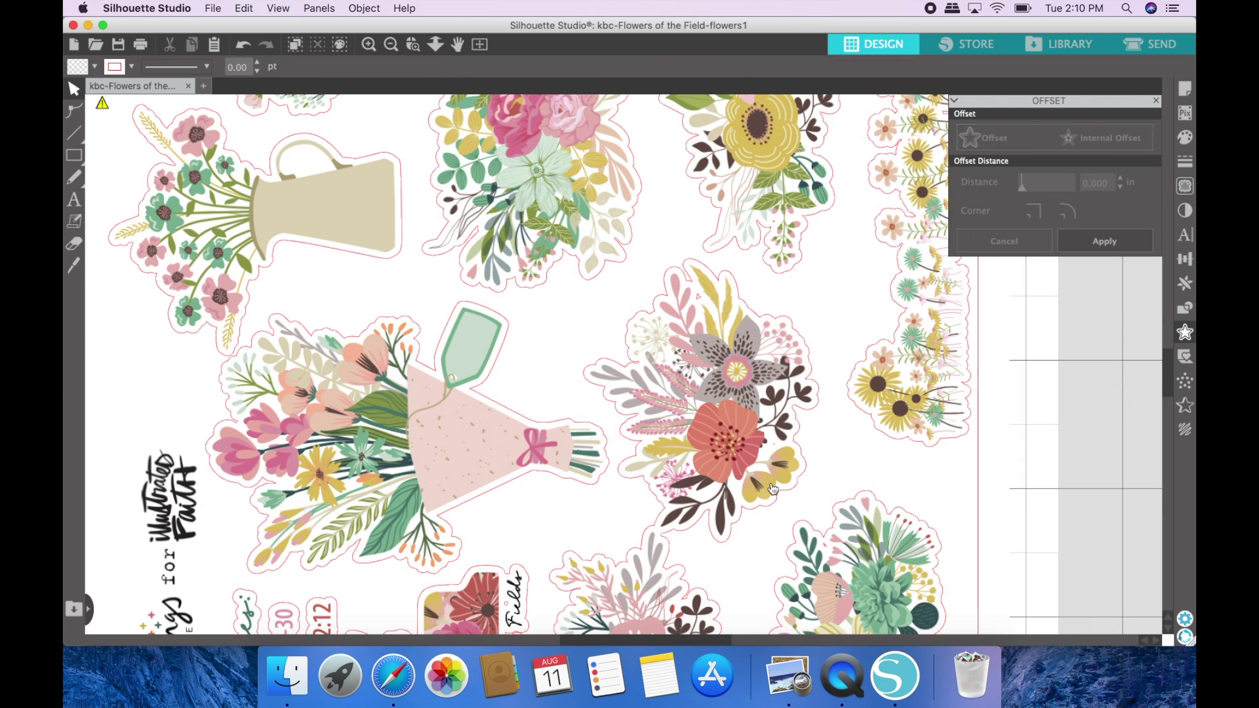
# Release the compound path of the offset cut line around the gray-flower bouquet and delete the stray fragments between its upper leaves.
pyautogui.click(699, 302)
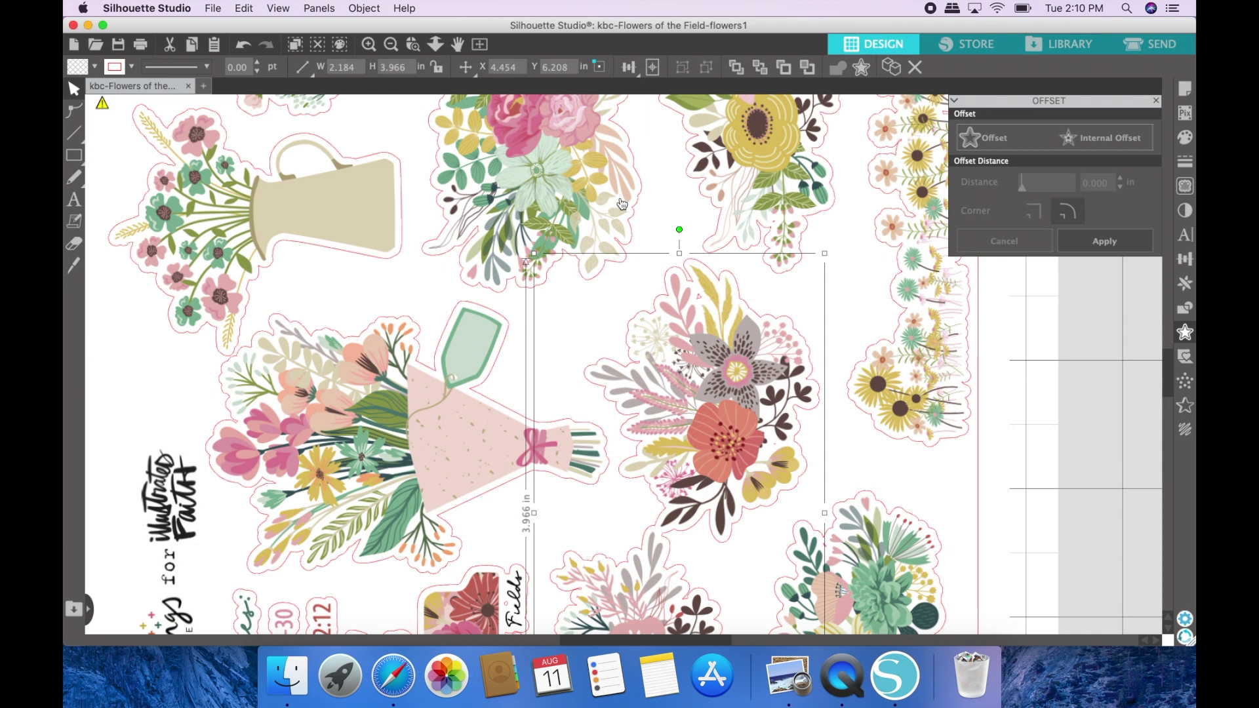
pyautogui.click(365, 8)
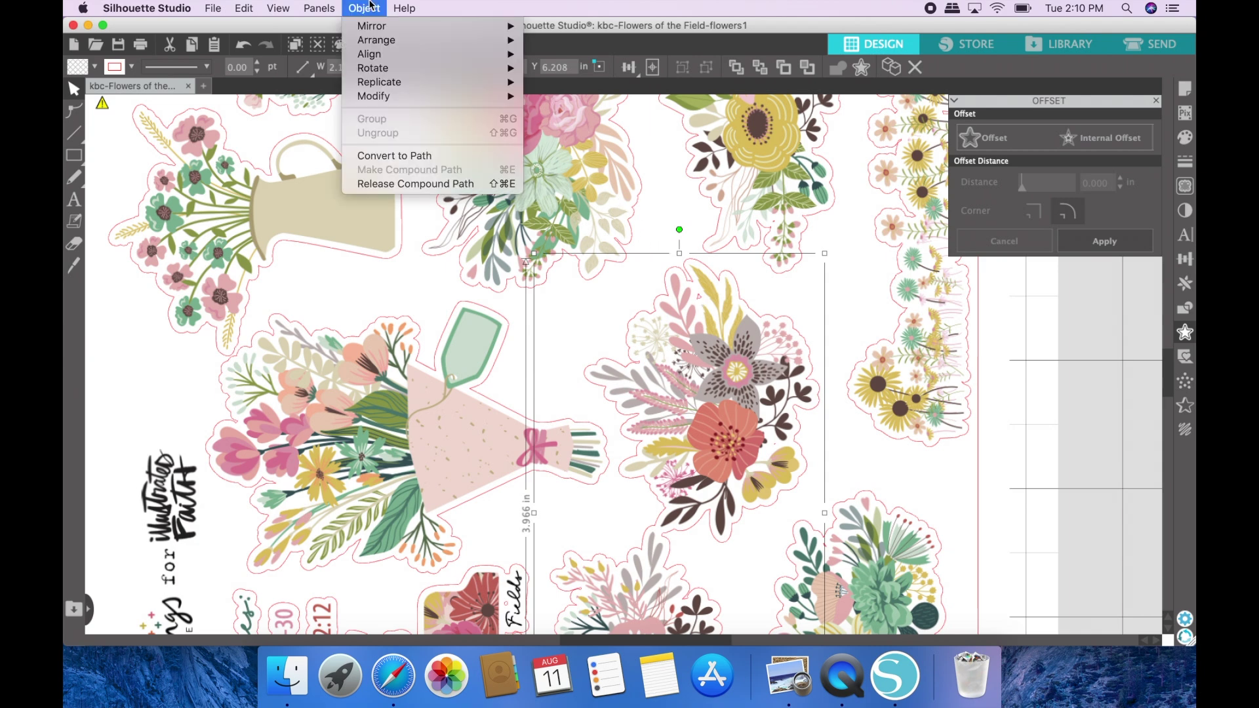
pyautogui.click(412, 184)
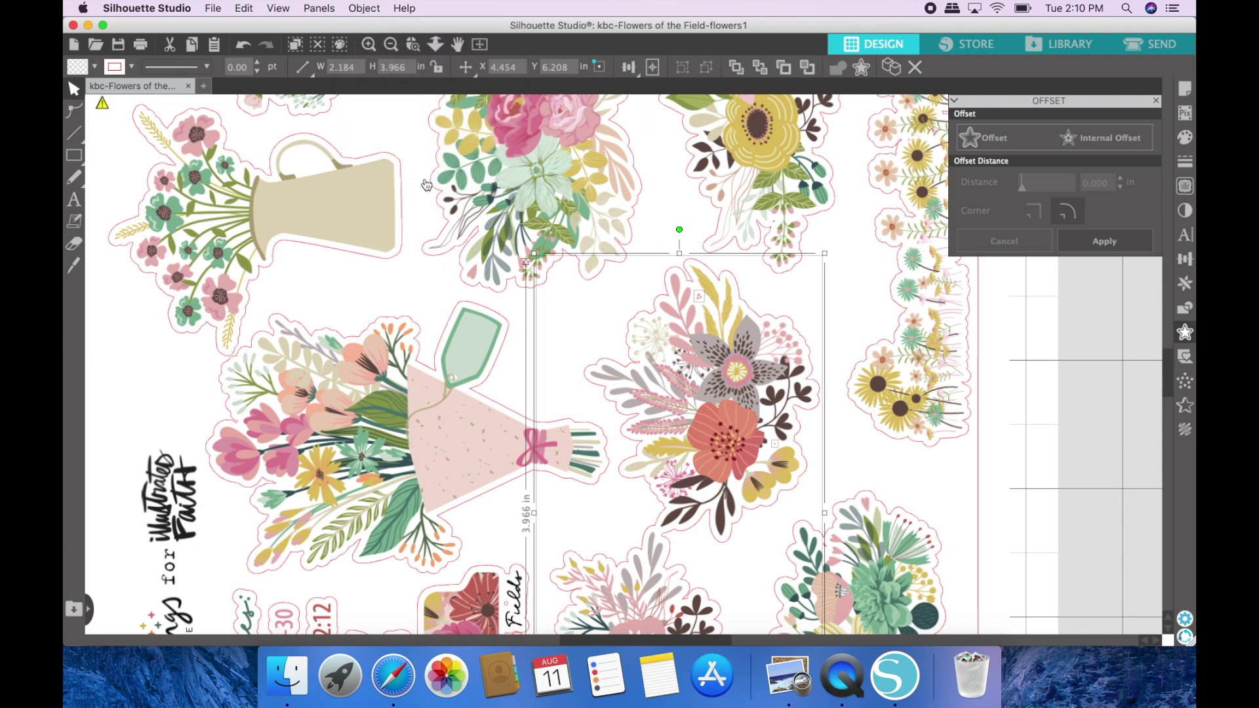
pyautogui.click(1026, 390)
pyautogui.click(699, 303)
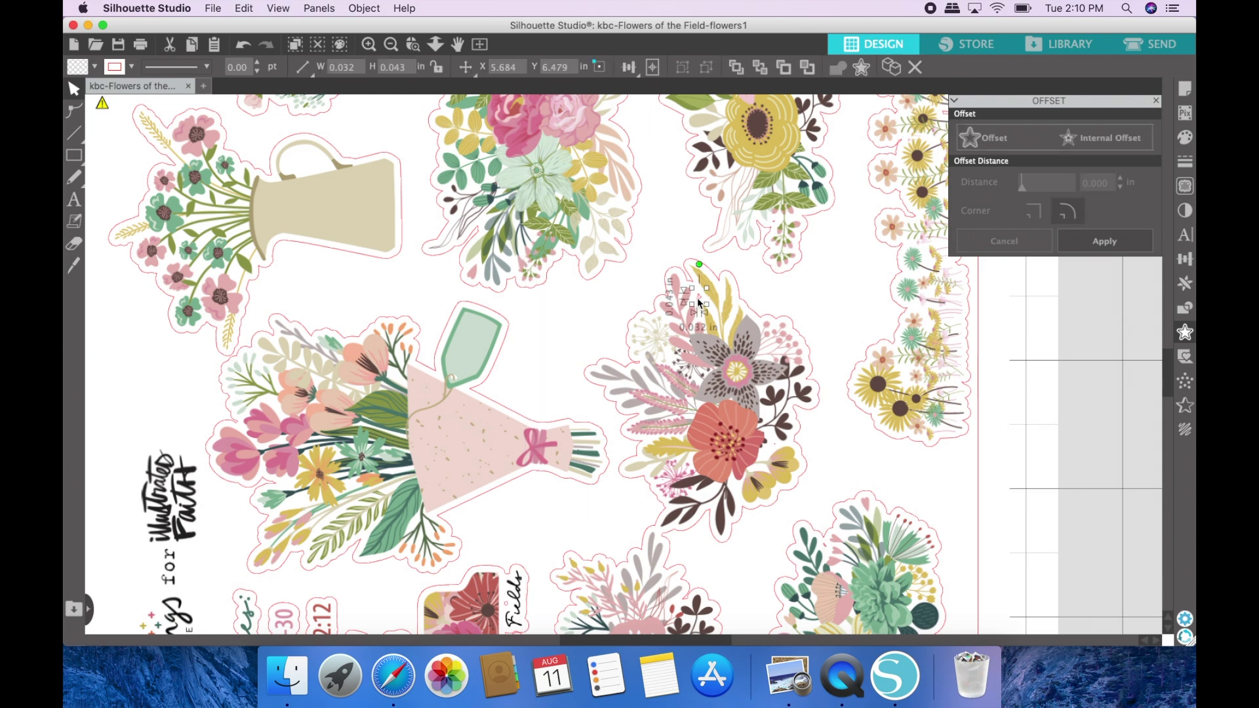
pyautogui.click(670, 303)
# Release the compound path of the green succulent bouquet's offset cut line and delete the stray fragments beside its upper leaves.
pyautogui.scroll(-6, 699, 467)
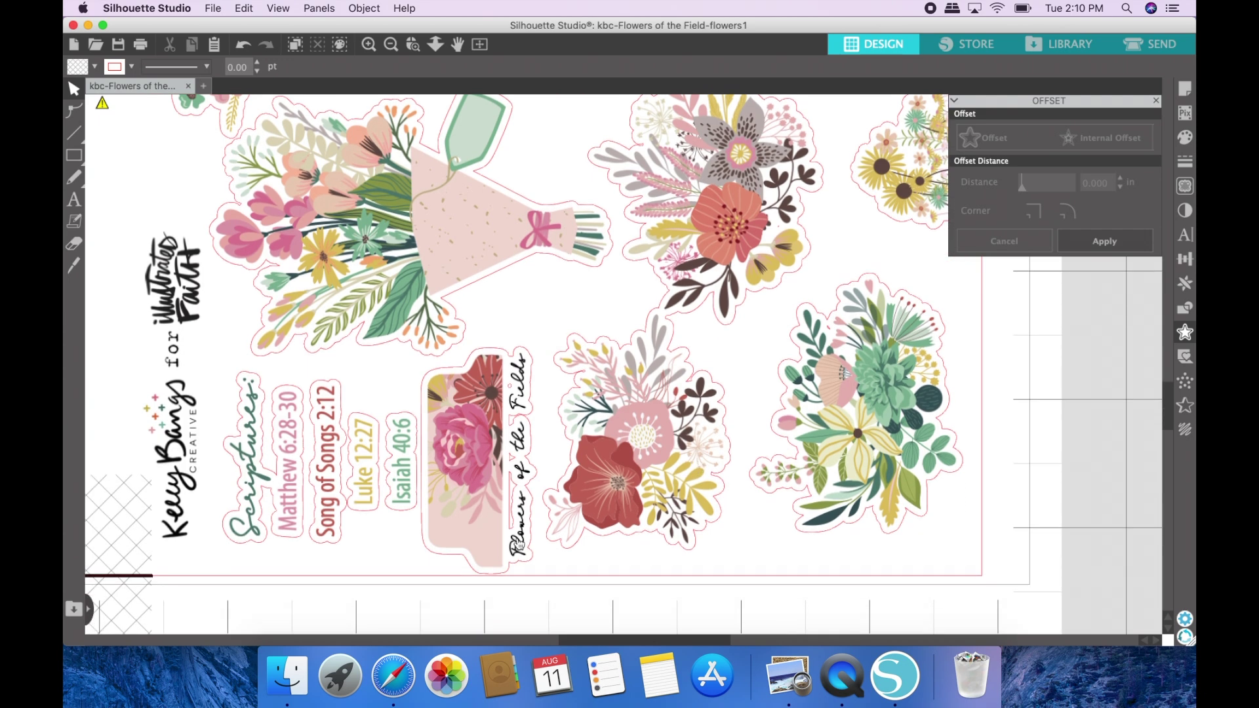
pyautogui.click(830, 334)
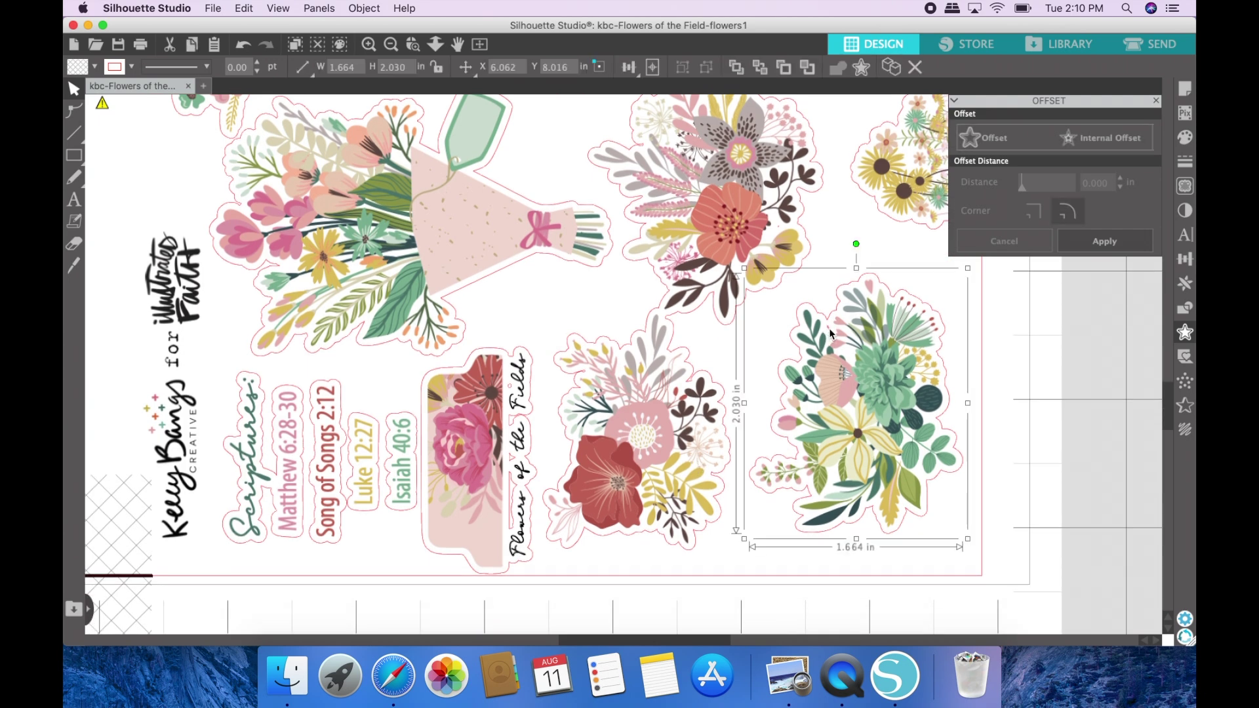
pyautogui.click(364, 8)
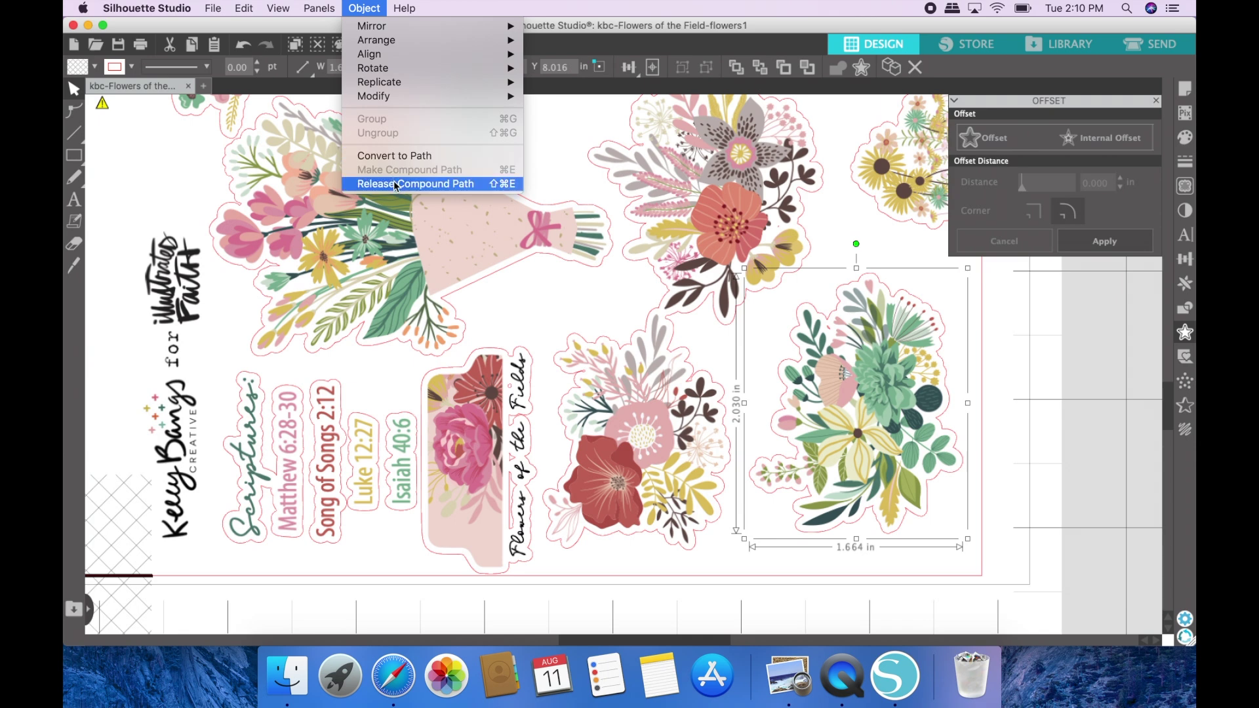
pyautogui.click(415, 184)
pyautogui.click(1064, 427)
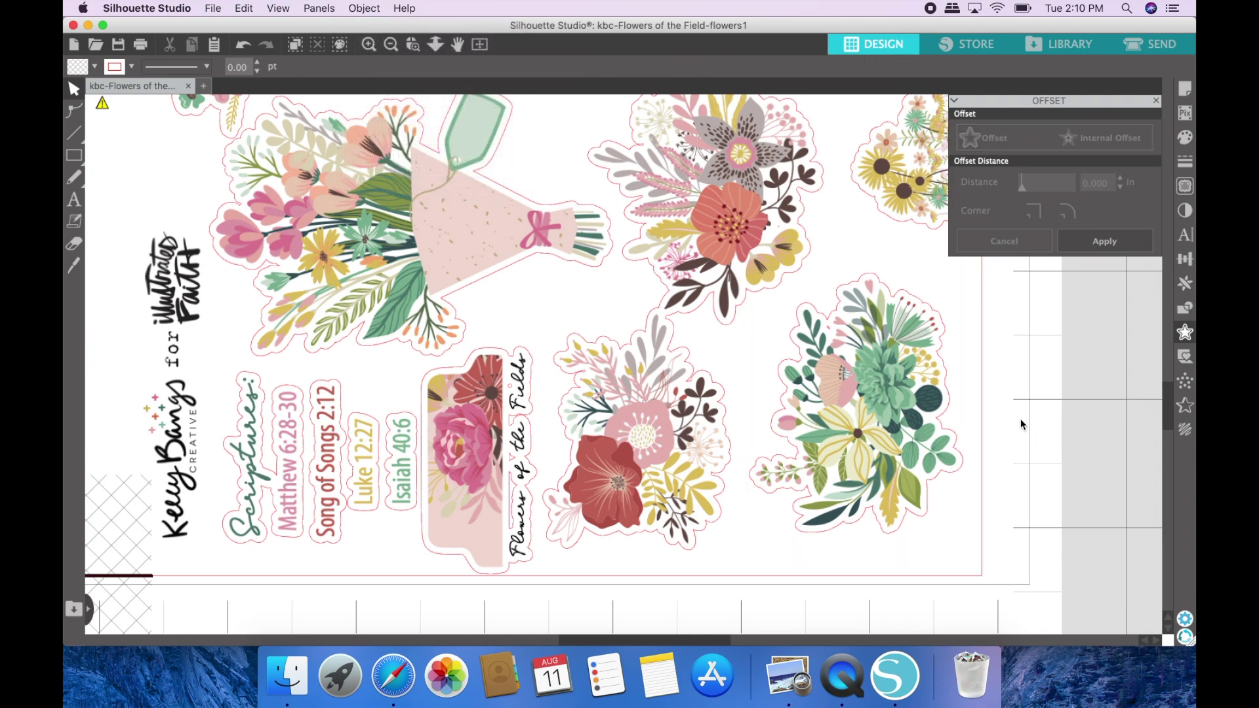
pyautogui.click(830, 333)
pyautogui.click(828, 328)
# Release the compound path of the offset cut line around the "Flowers of the Fields" floral label and deselect the separated pieces.
pyautogui.click(517, 465)
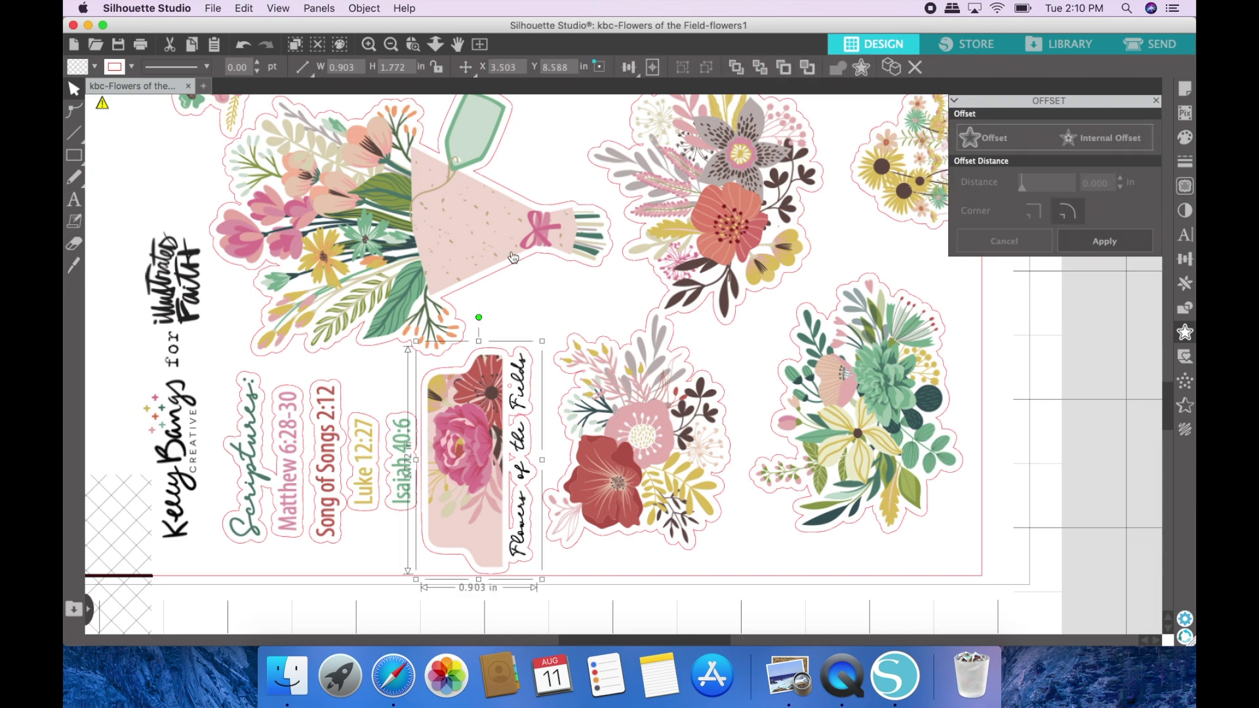
pyautogui.click(373, 10)
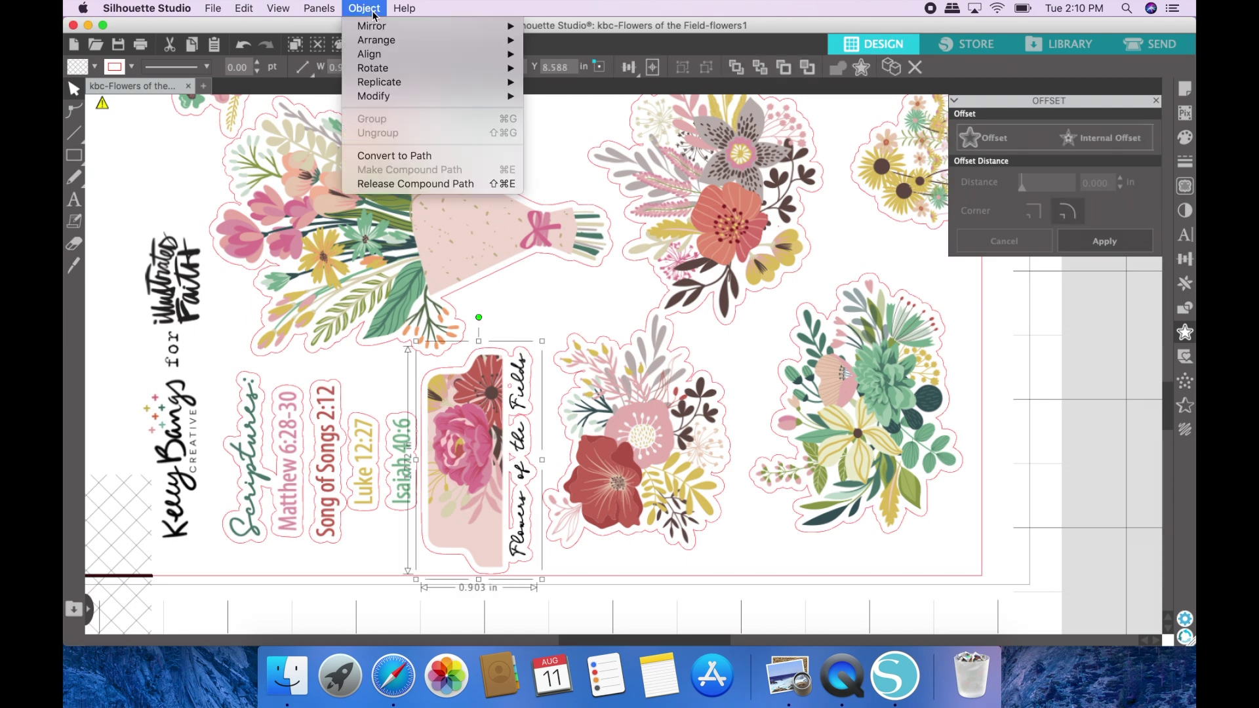
pyautogui.click(389, 186)
pyautogui.click(1083, 467)
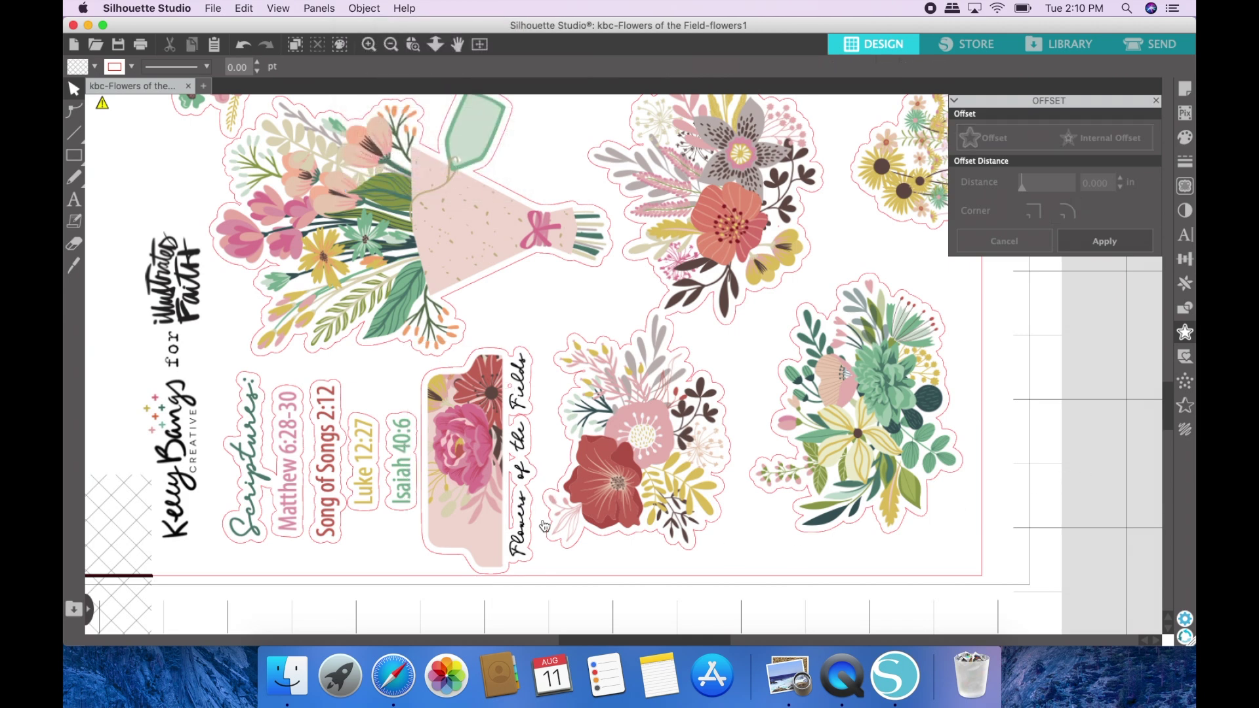
# Delete the stray cut-line fragments between the floral label and its "Flowers of the Fields" lettering, keeping the outer outline.
pyautogui.click(513, 478)
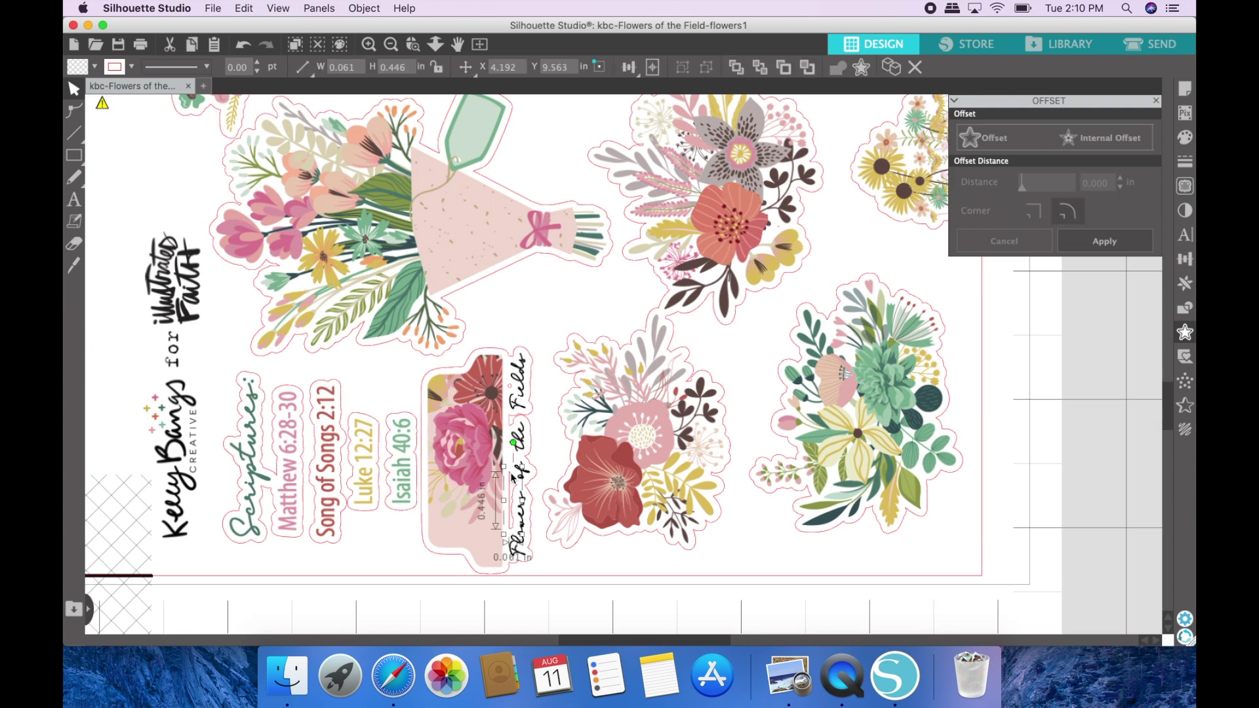
pyautogui.click(512, 388)
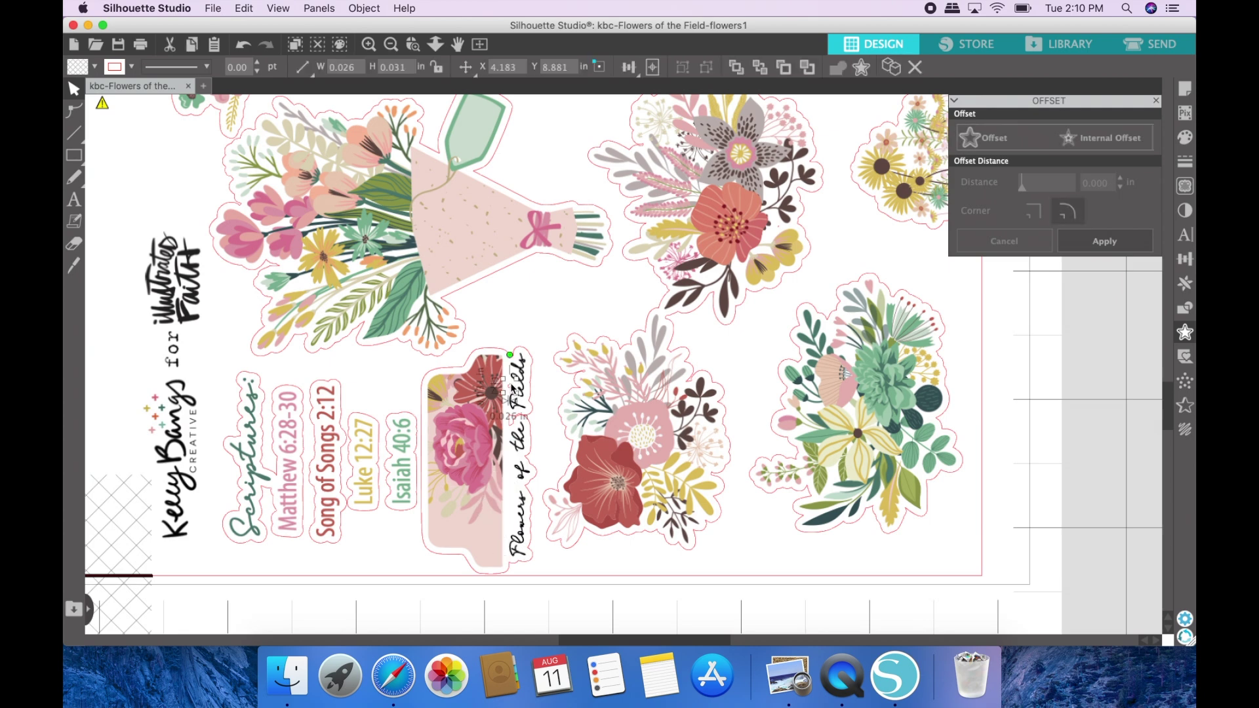
pyautogui.click(514, 390)
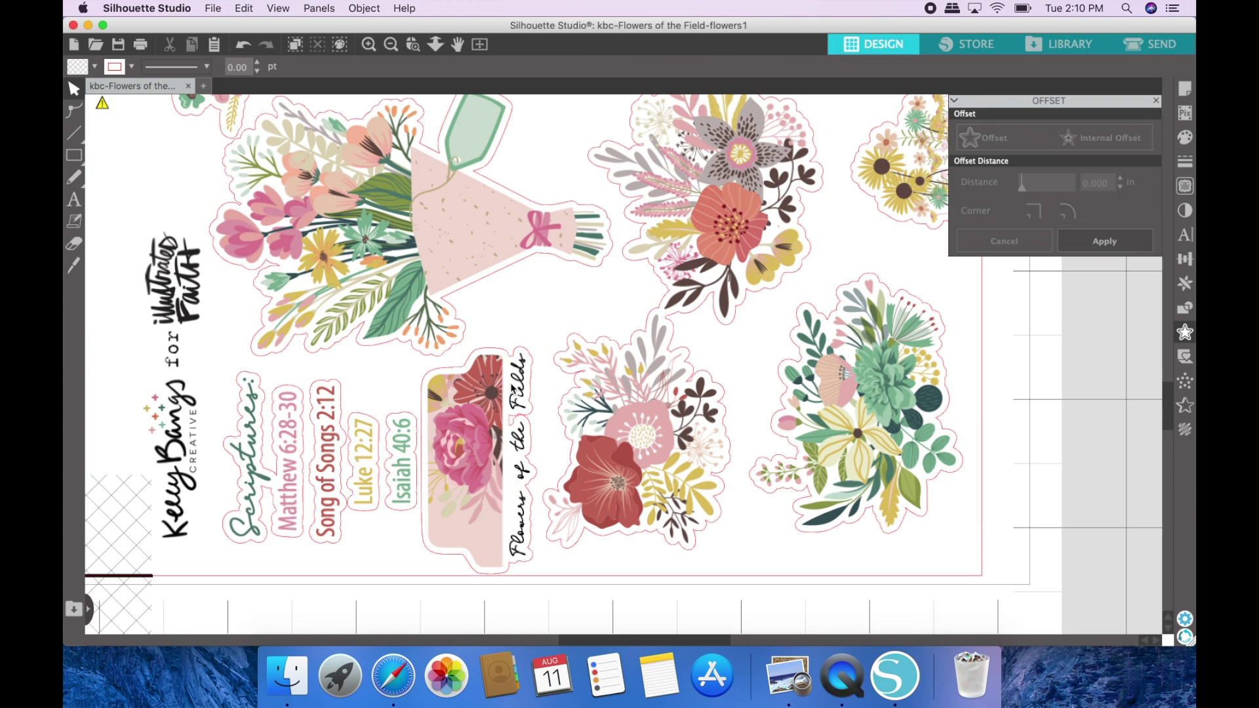
pyautogui.click(513, 424)
pyautogui.click(515, 426)
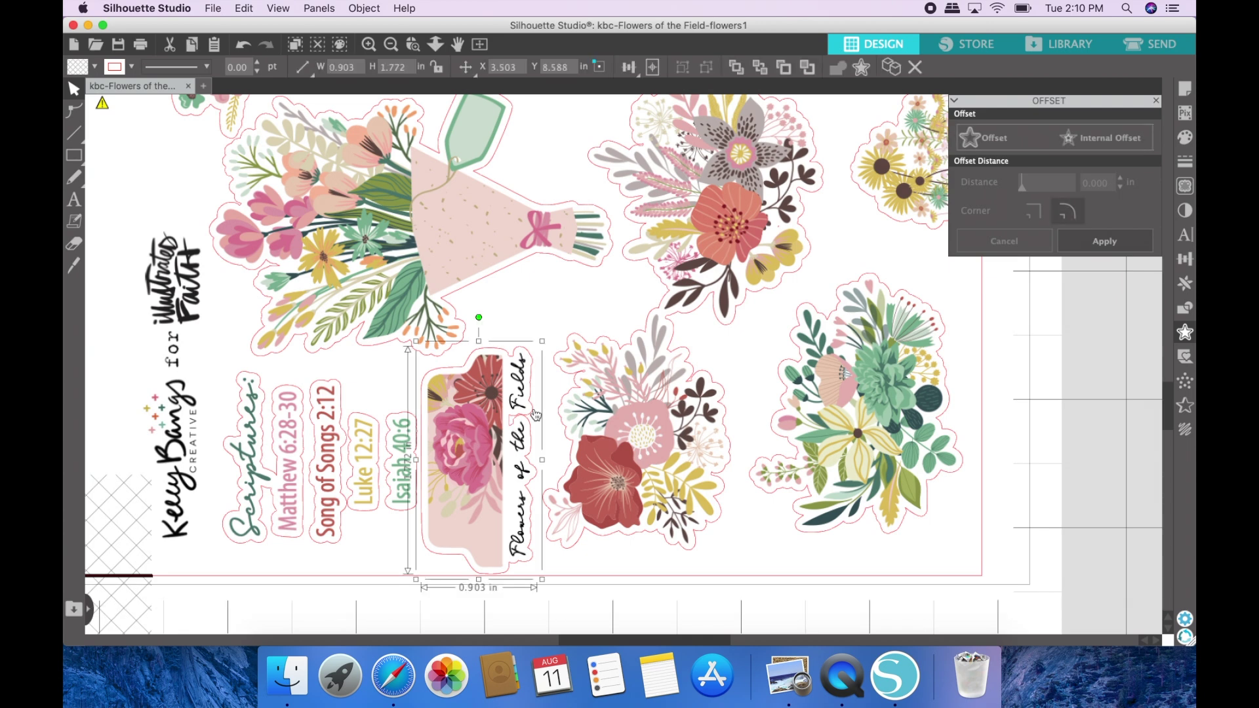
pyautogui.click(1099, 436)
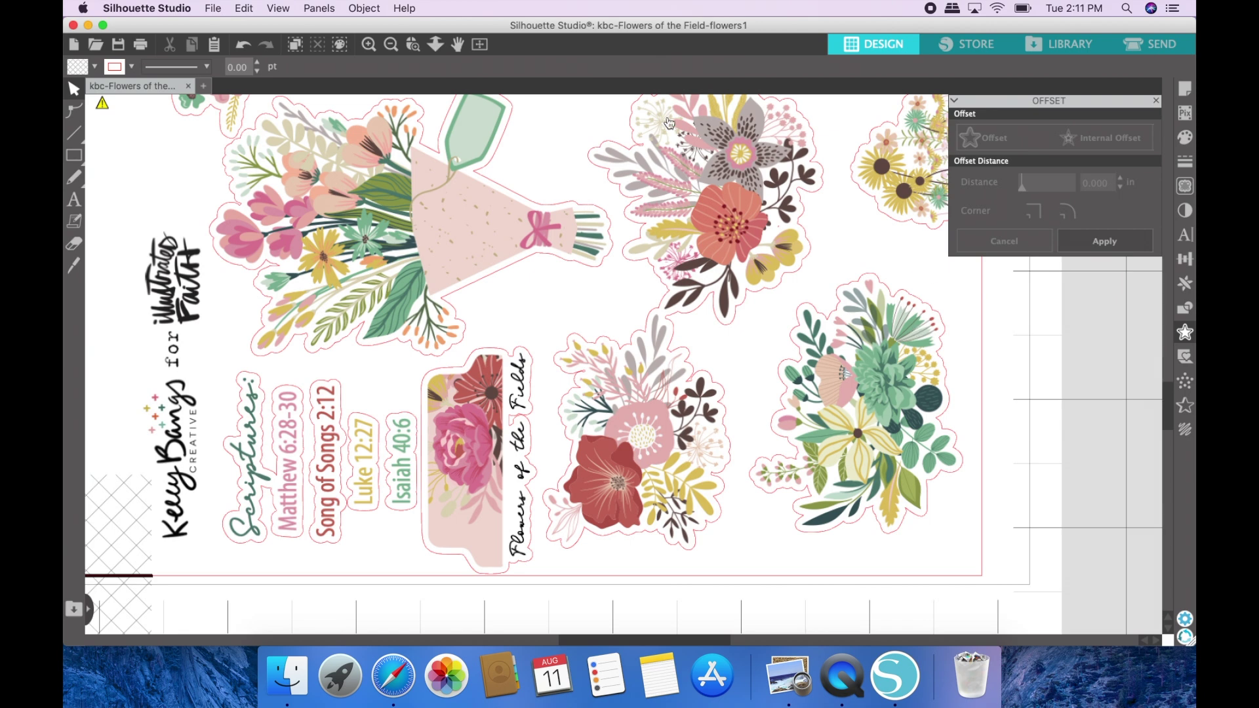
# Zoom out to the whole flower sheet and review all the cleaned offset cut lines.
pyautogui.click(391, 43)
pyautogui.click(390, 44)
pyautogui.click(391, 44)
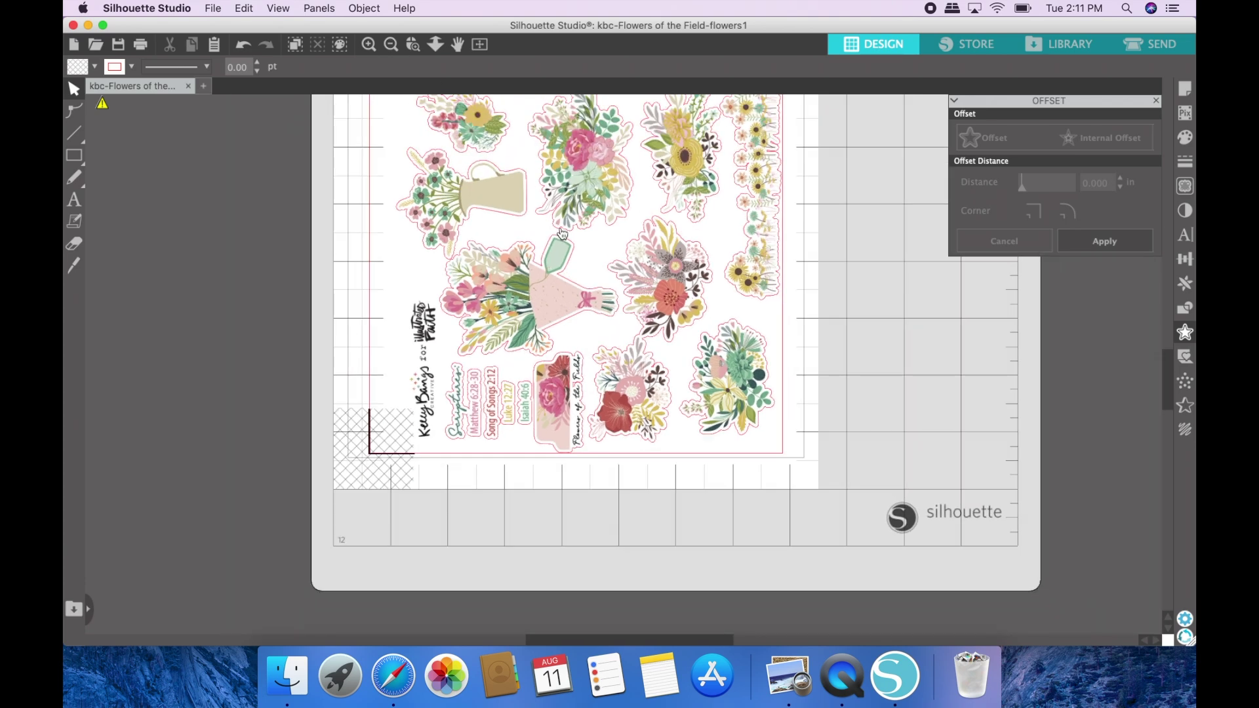
pyautogui.scroll(1, 562, 233)
pyautogui.scroll(3, 563, 233)
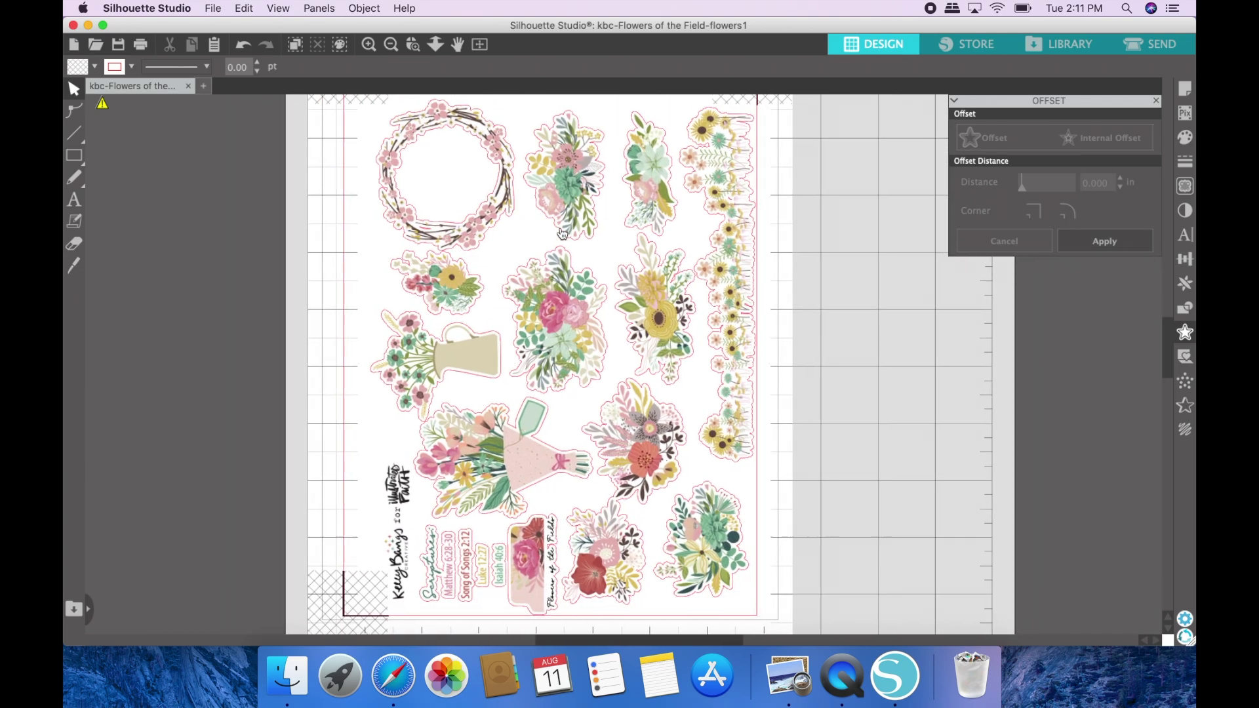
# Print one copy of the finished flower sheet on the HP OfficeJet Pro 8020 series with the Color - Fine preset.
pyautogui.click(217, 8)
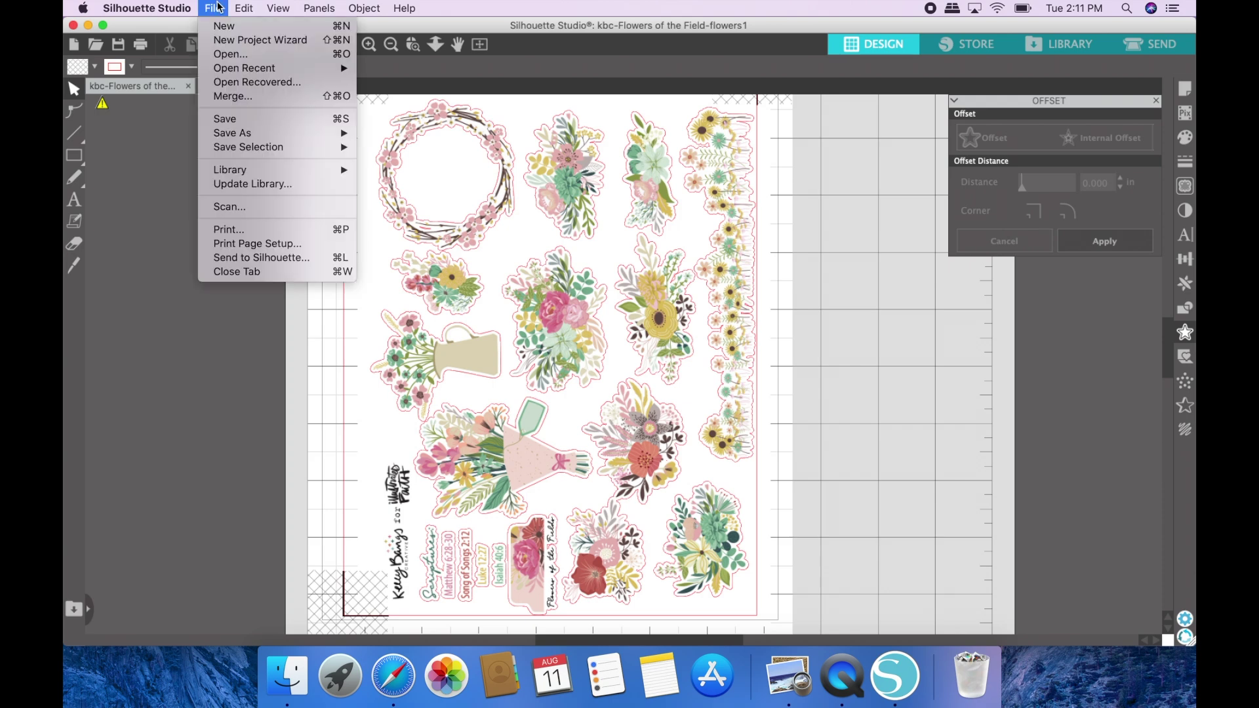
pyautogui.click(230, 224)
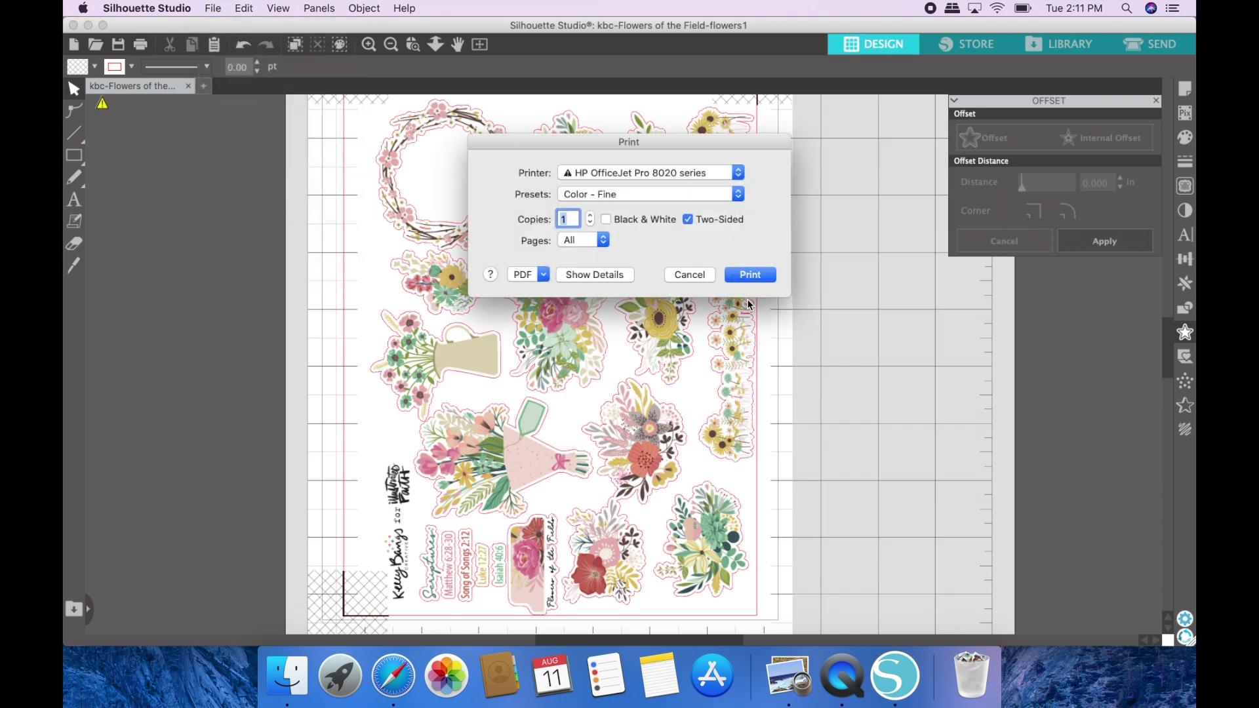
pyautogui.click(760, 275)
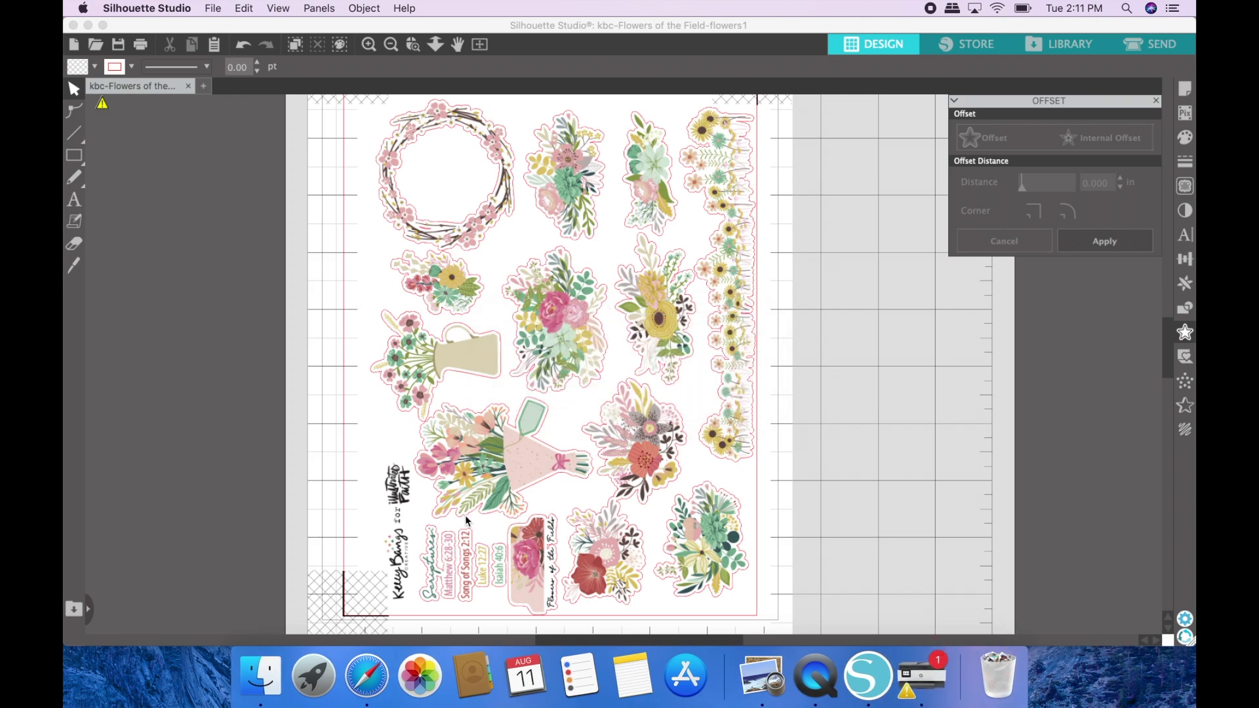
pyautogui.scroll(3, 459, 491)
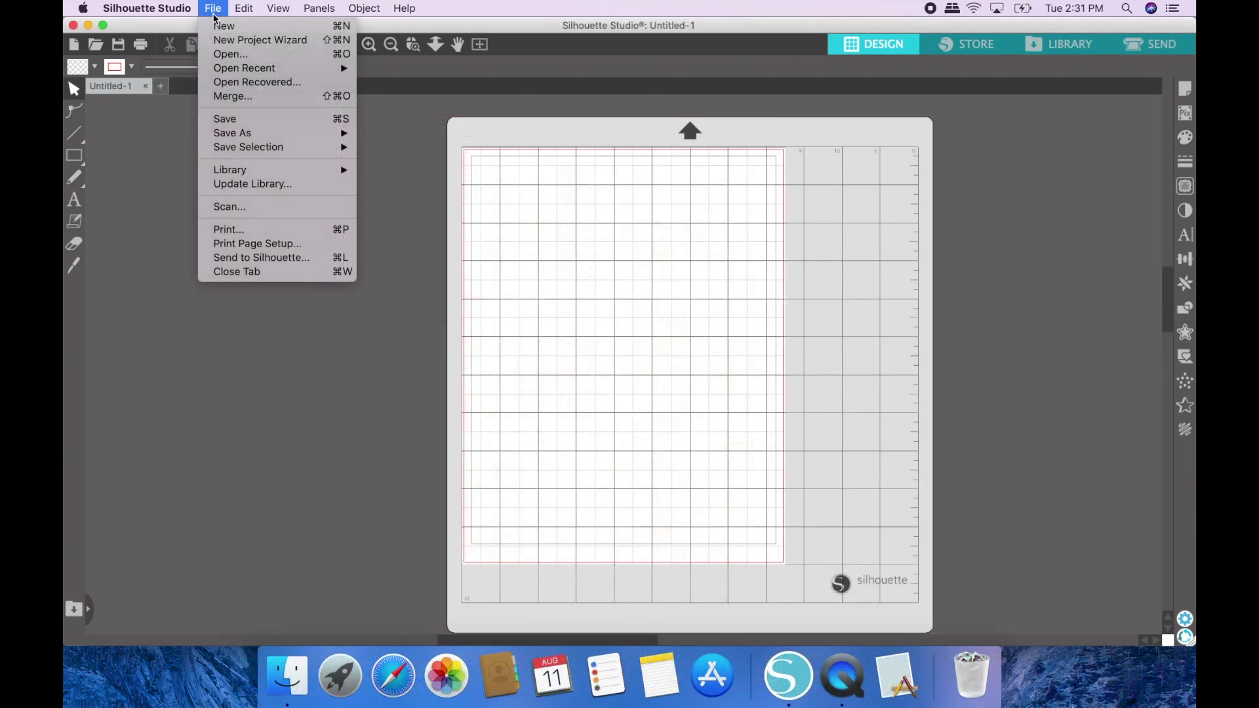
# Open the JPEG image "kbc-Flowers of the Field-flowers1" from the Flowers folder.
pyautogui.click(229, 55)
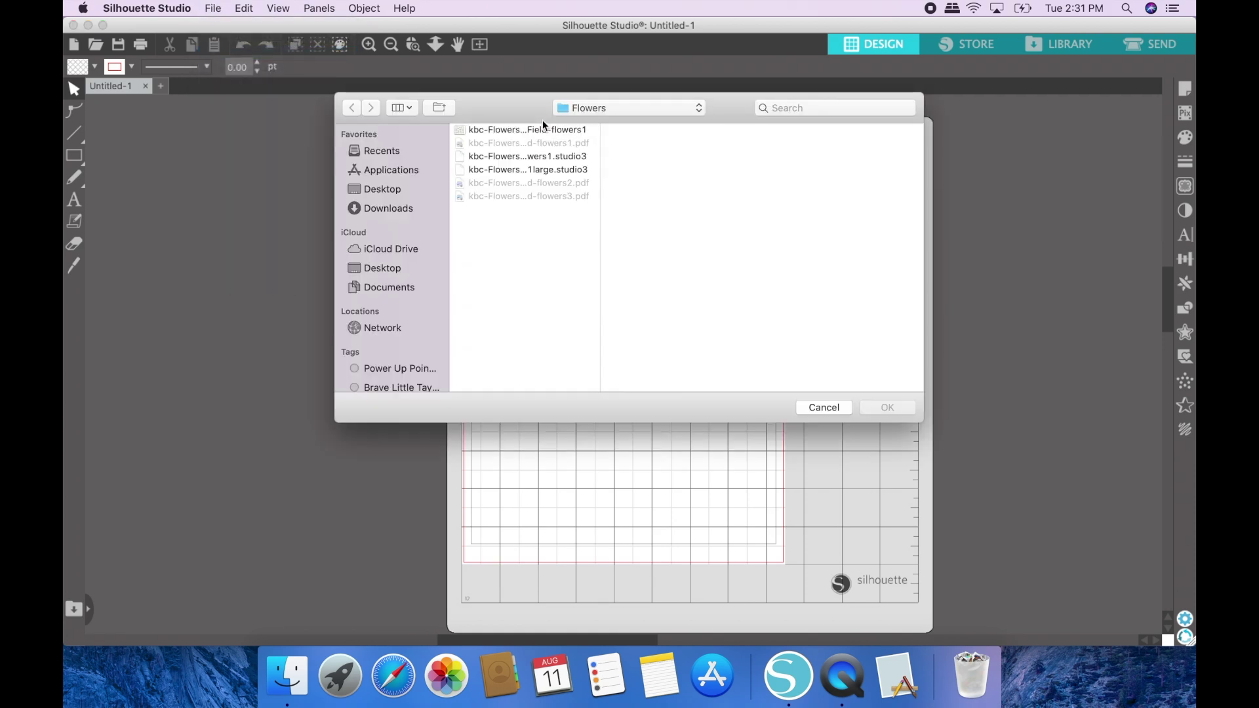
pyautogui.click(554, 131)
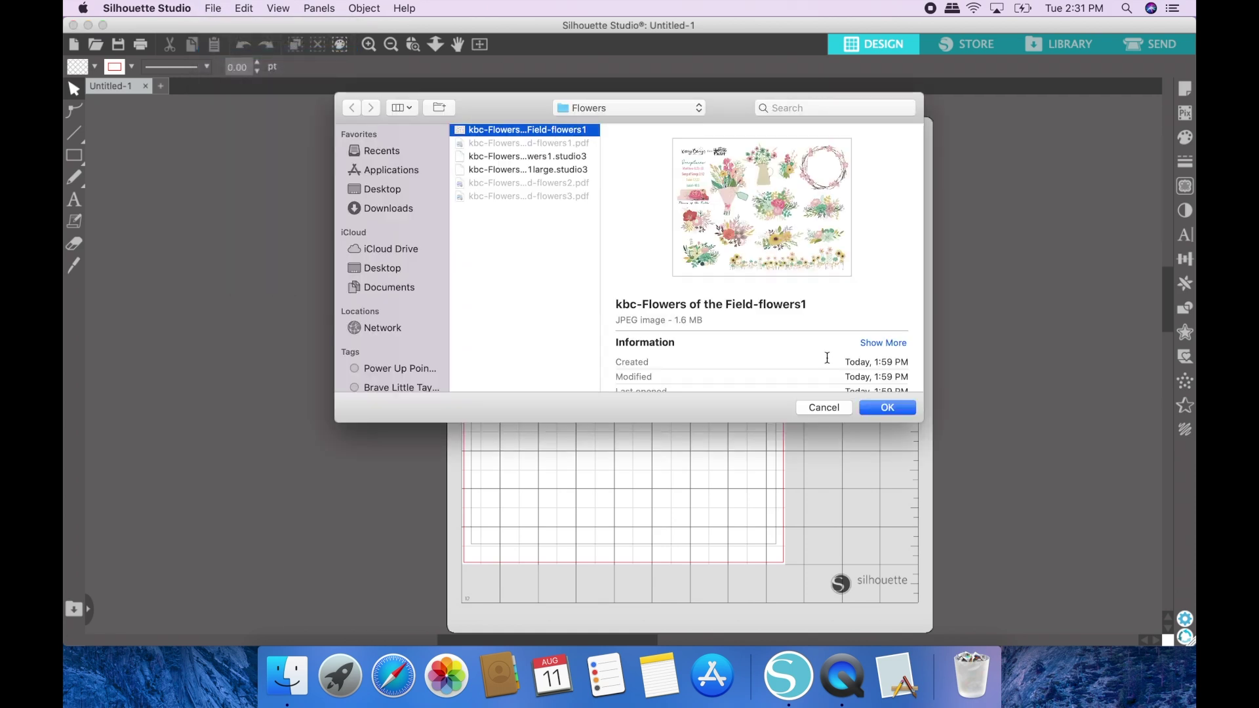
pyautogui.click(889, 407)
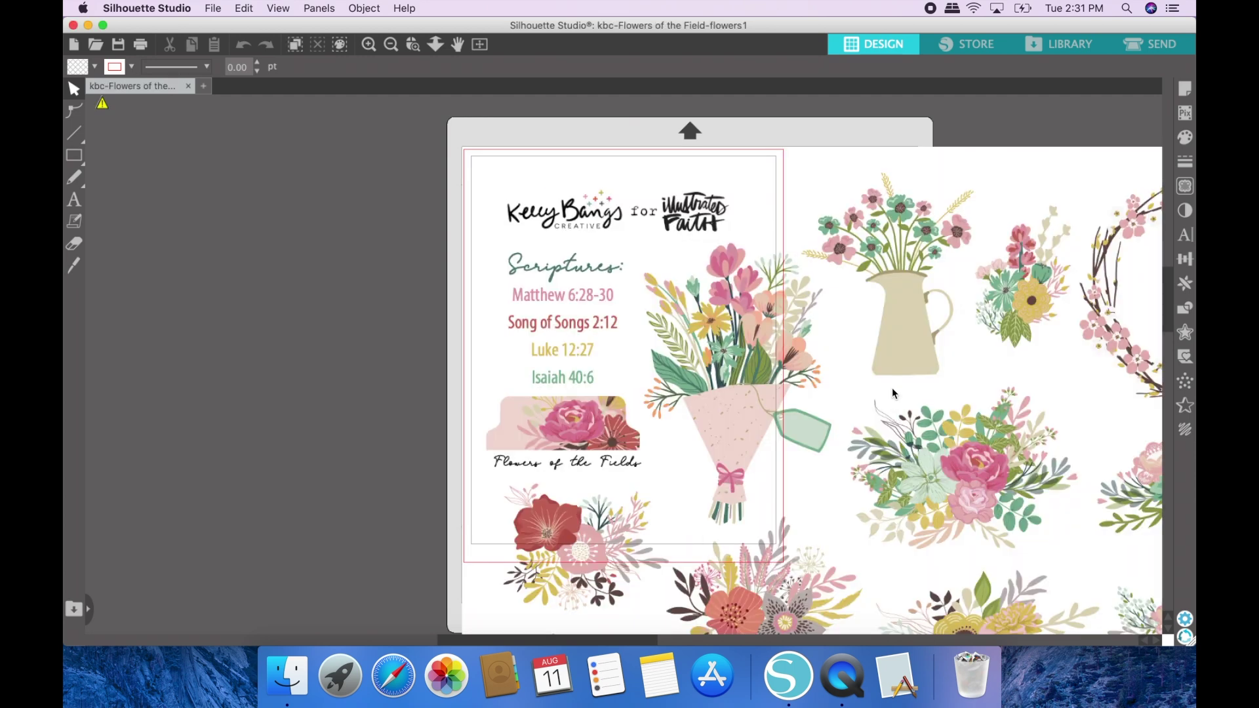
# Turn on registration marks for the Letter-size page.
pyautogui.click(1184, 92)
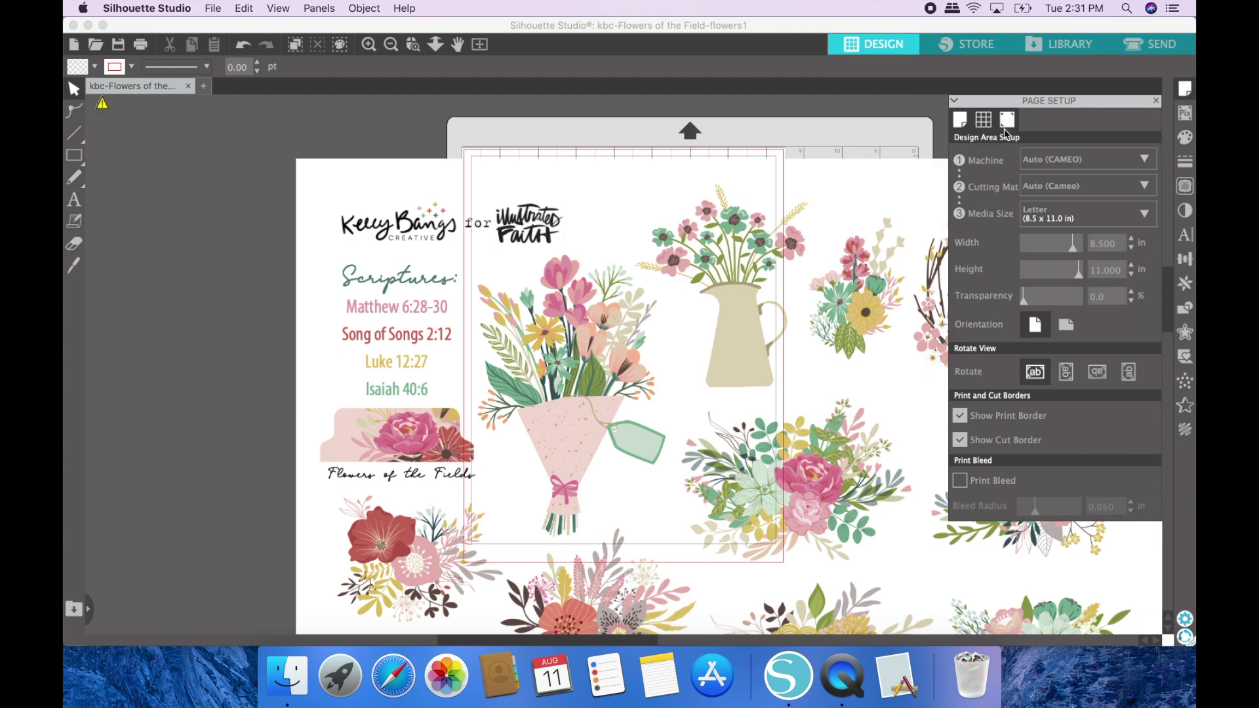
pyautogui.click(1007, 120)
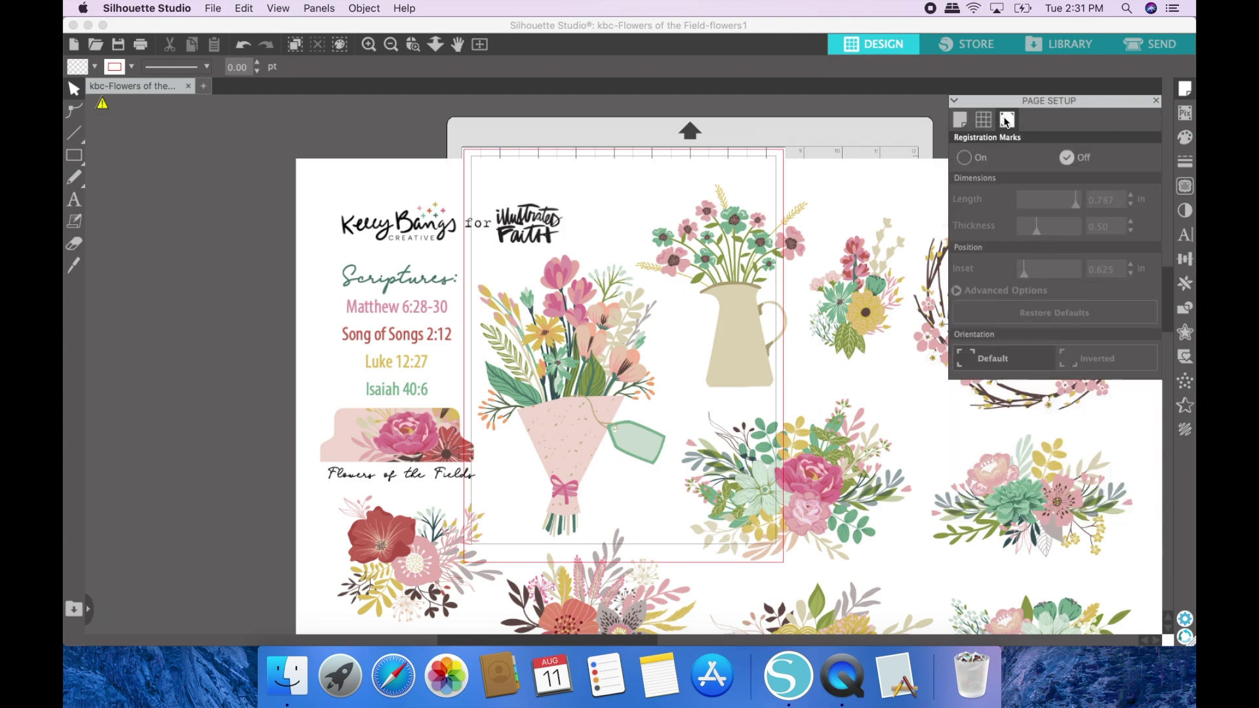
pyautogui.click(965, 158)
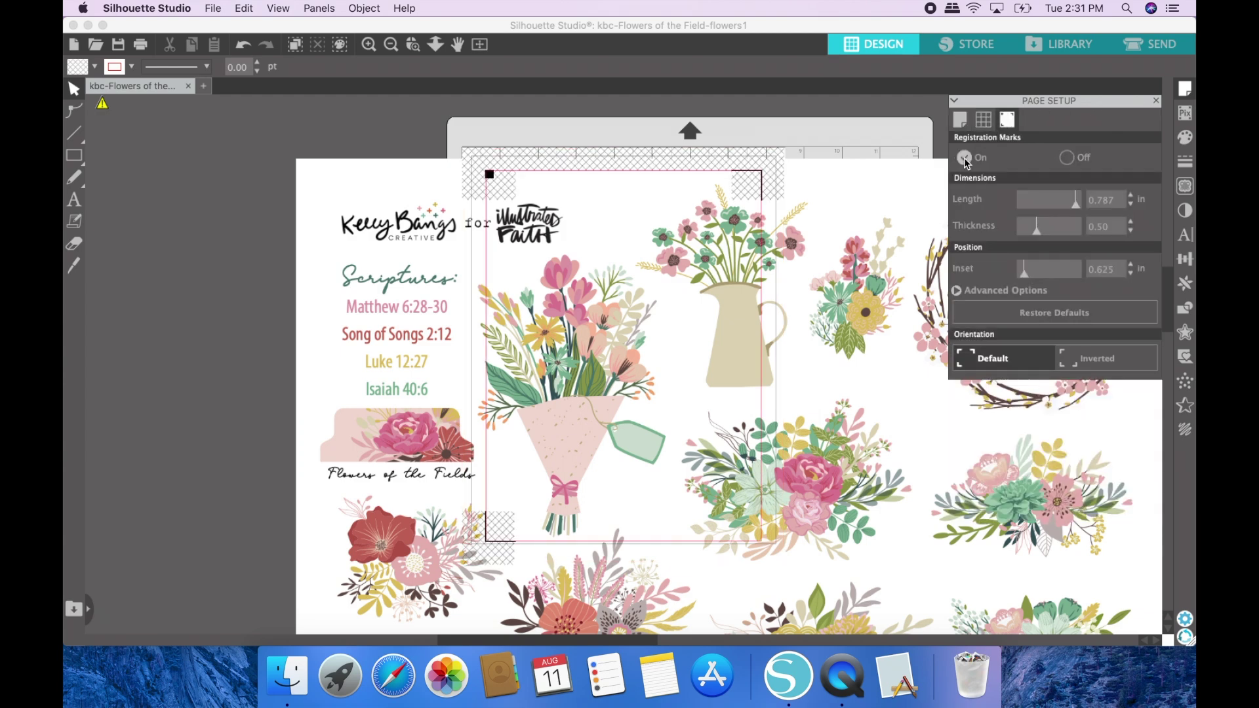
pyautogui.click(1155, 102)
# Scale the flower image down to about 9.15 × 7.07 in and move it off the page beside the cutting mat.
pyautogui.moveTo(1129, 194); pyautogui.dragTo(1001, 189)
pyautogui.moveTo(1048, 150); pyautogui.dragTo(598, 497)
pyautogui.moveTo(405, 558); pyautogui.dragTo(662, 295)
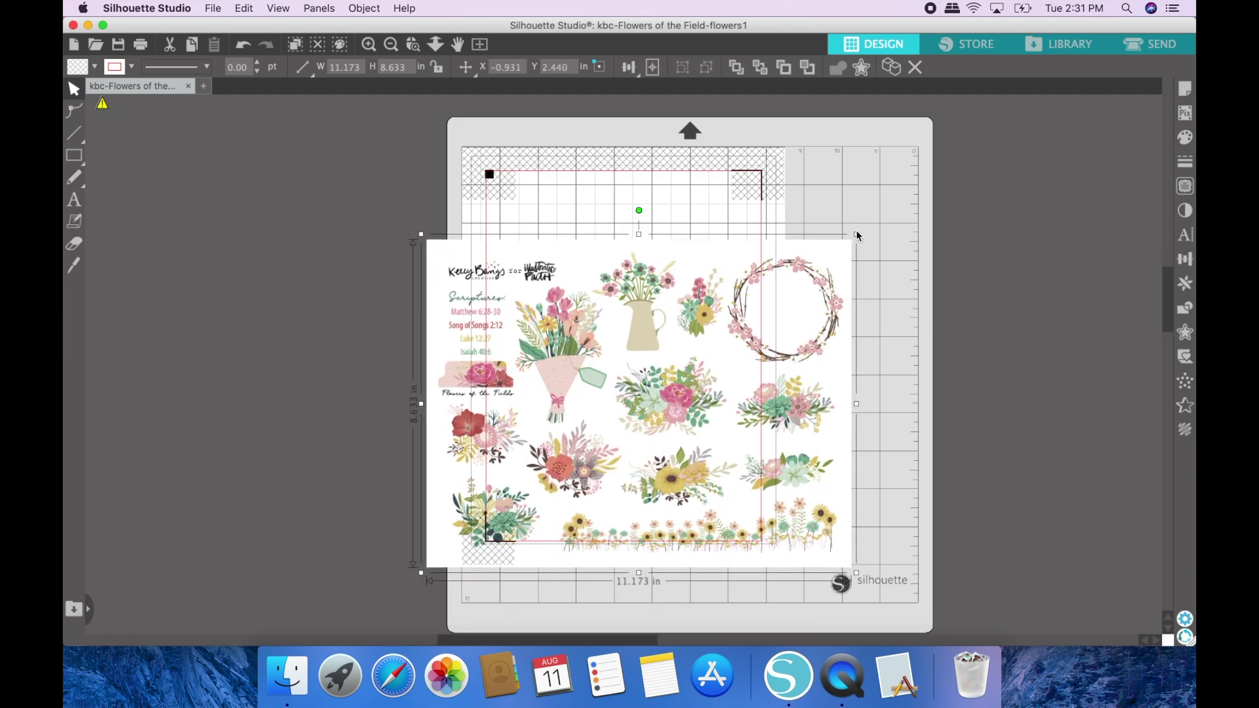
pyautogui.moveTo(856, 234); pyautogui.dragTo(769, 277)
pyautogui.moveTo(680, 348); pyautogui.dragTo(352, 276)
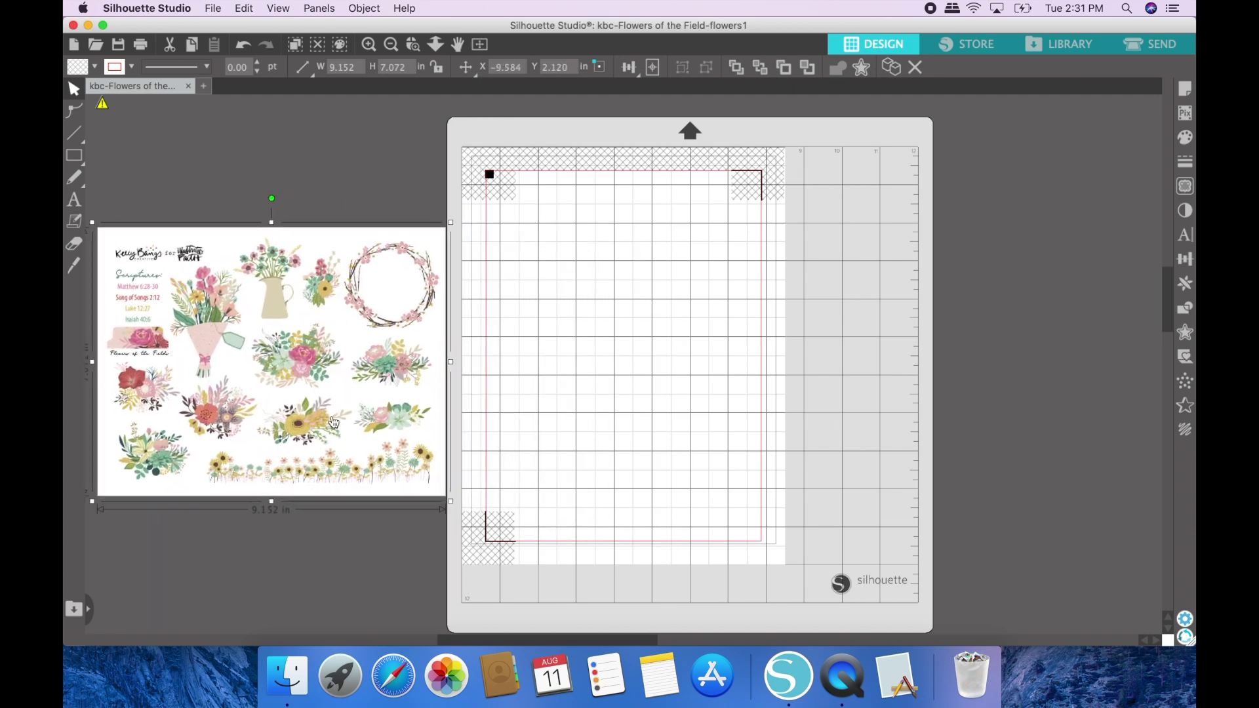
# Select a trace area that covers the entire flower image beside the mat.
pyautogui.click(369, 44)
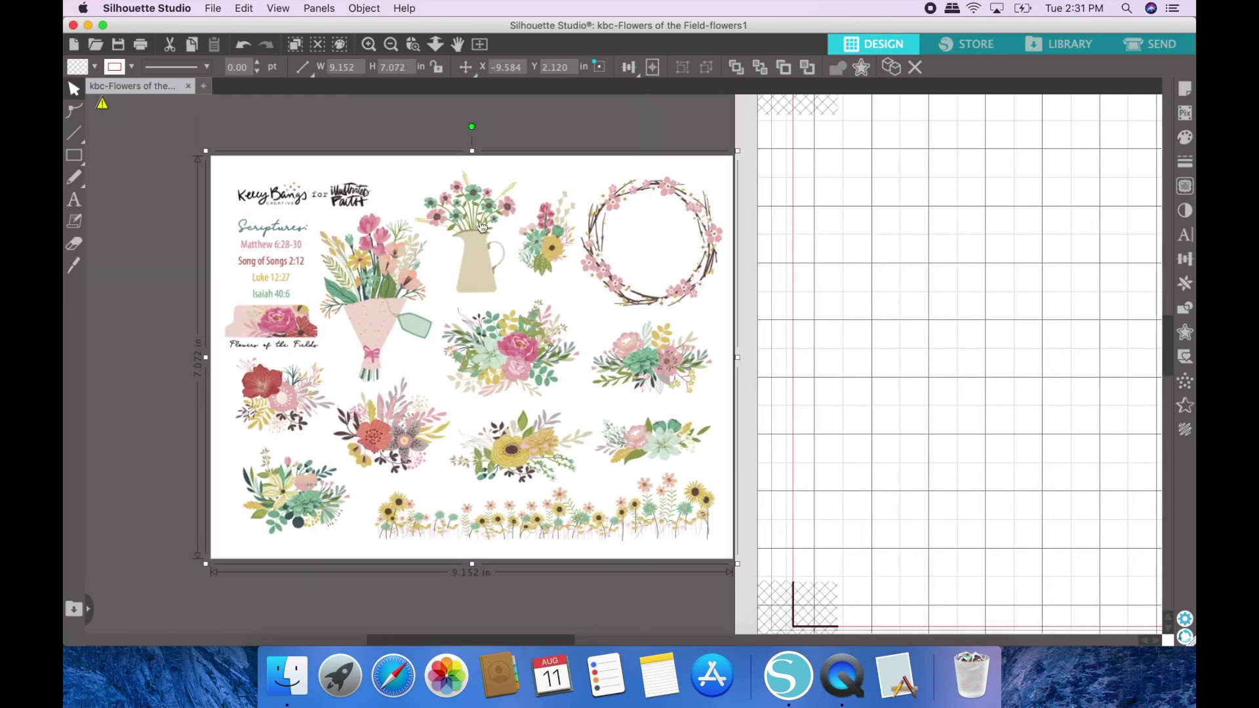
pyautogui.click(580, 120)
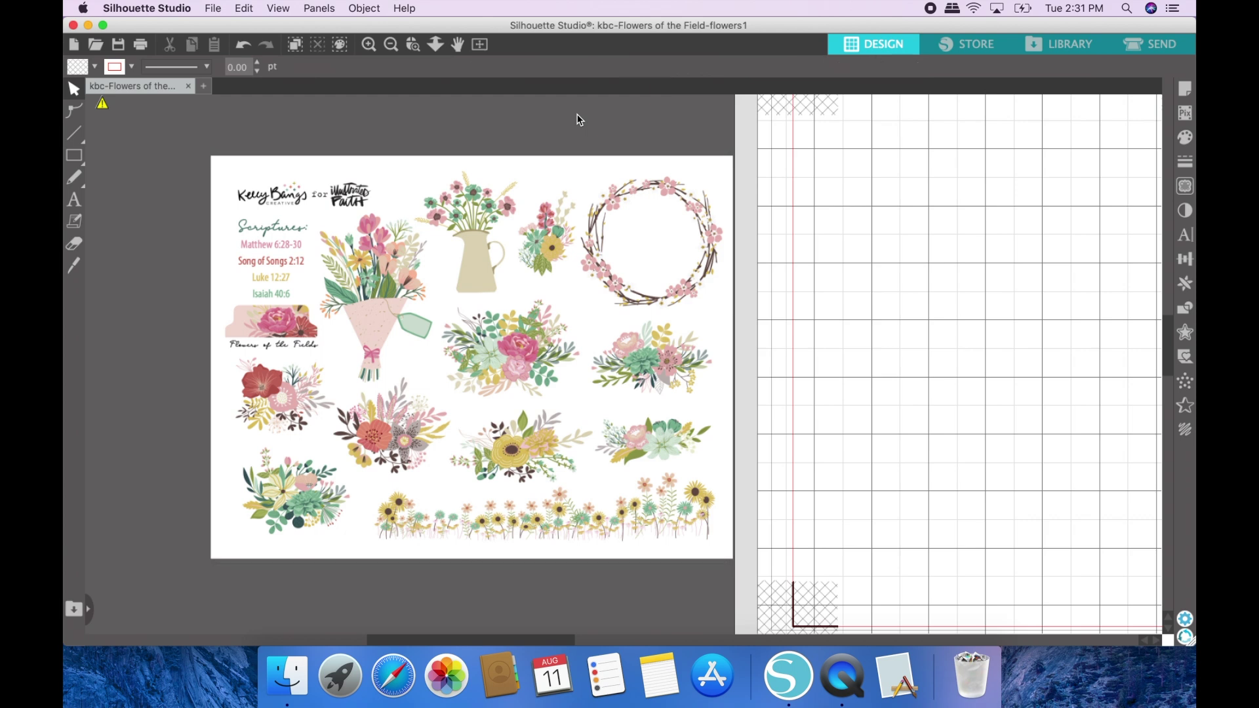
pyautogui.click(1184, 187)
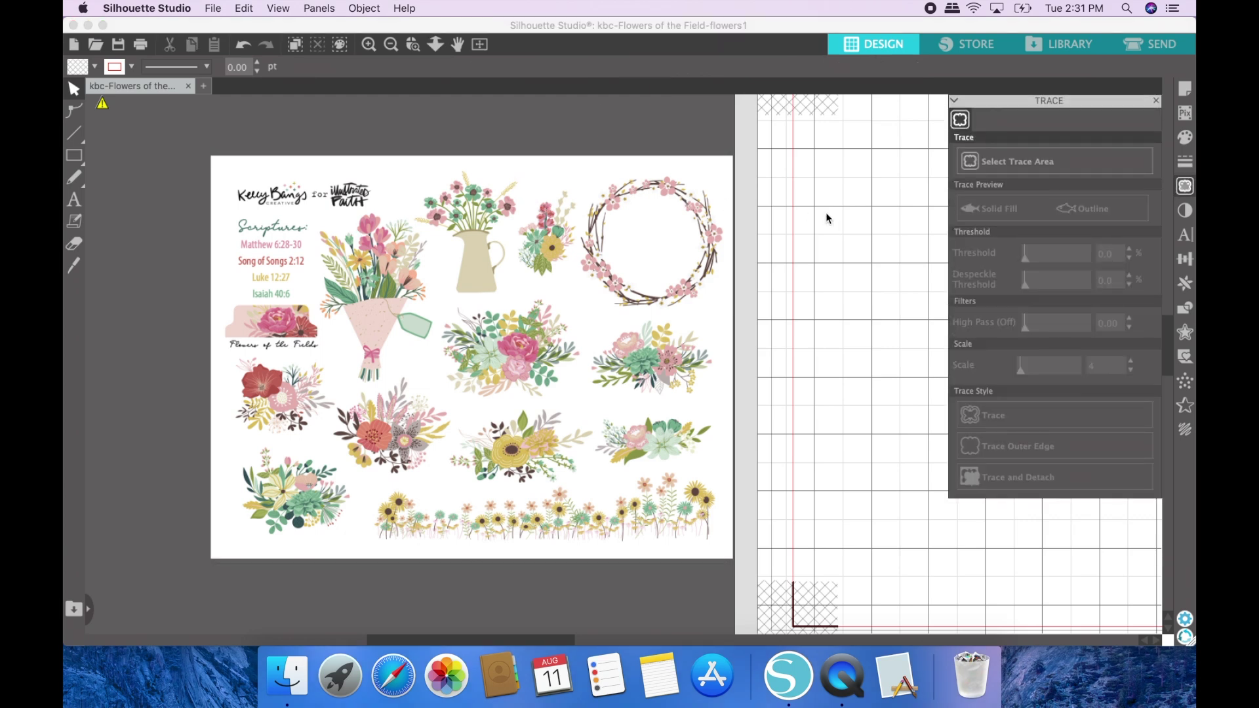
pyautogui.click(1021, 164)
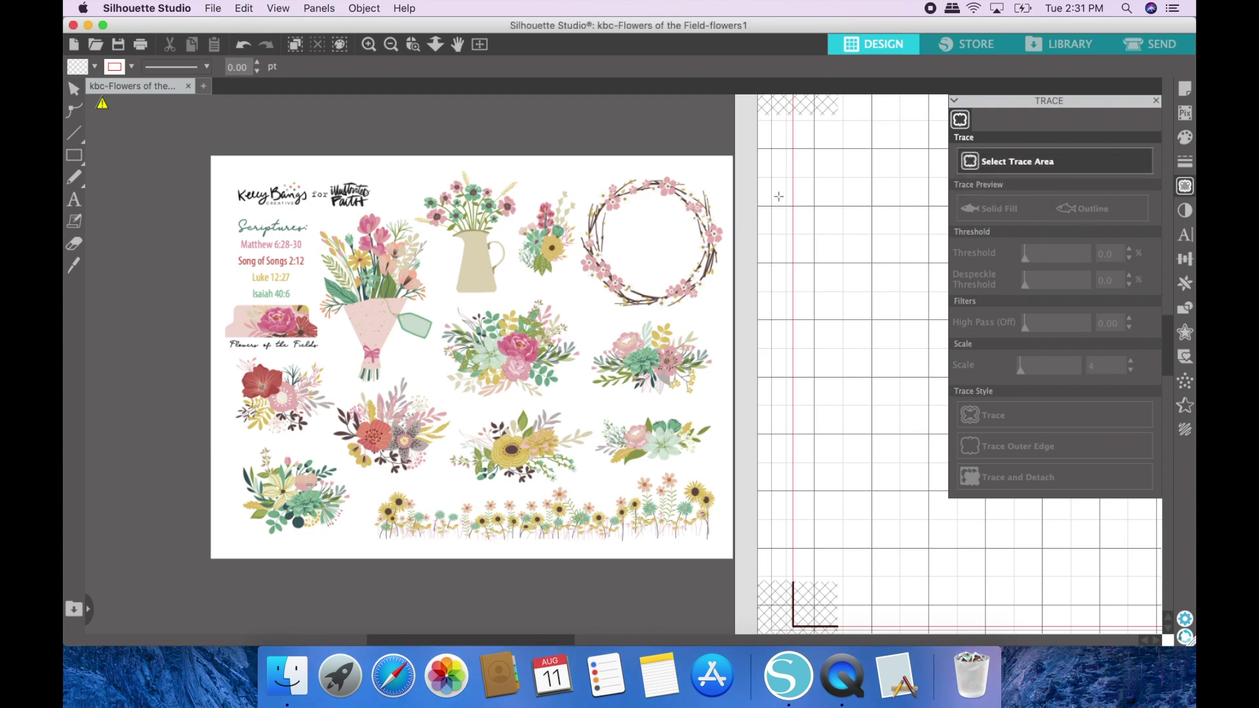
pyautogui.moveTo(728, 164)
pyautogui.mouseDown()
pyautogui.moveTo(427, 399)
pyautogui.moveTo(259, 439)
pyautogui.moveTo(193, 517)
pyautogui.moveTo(219, 557)
pyautogui.mouseUp()
# Trace and detach the flower artwork using the outline preview and a threshold of 97%.
pyautogui.click(1098, 211)
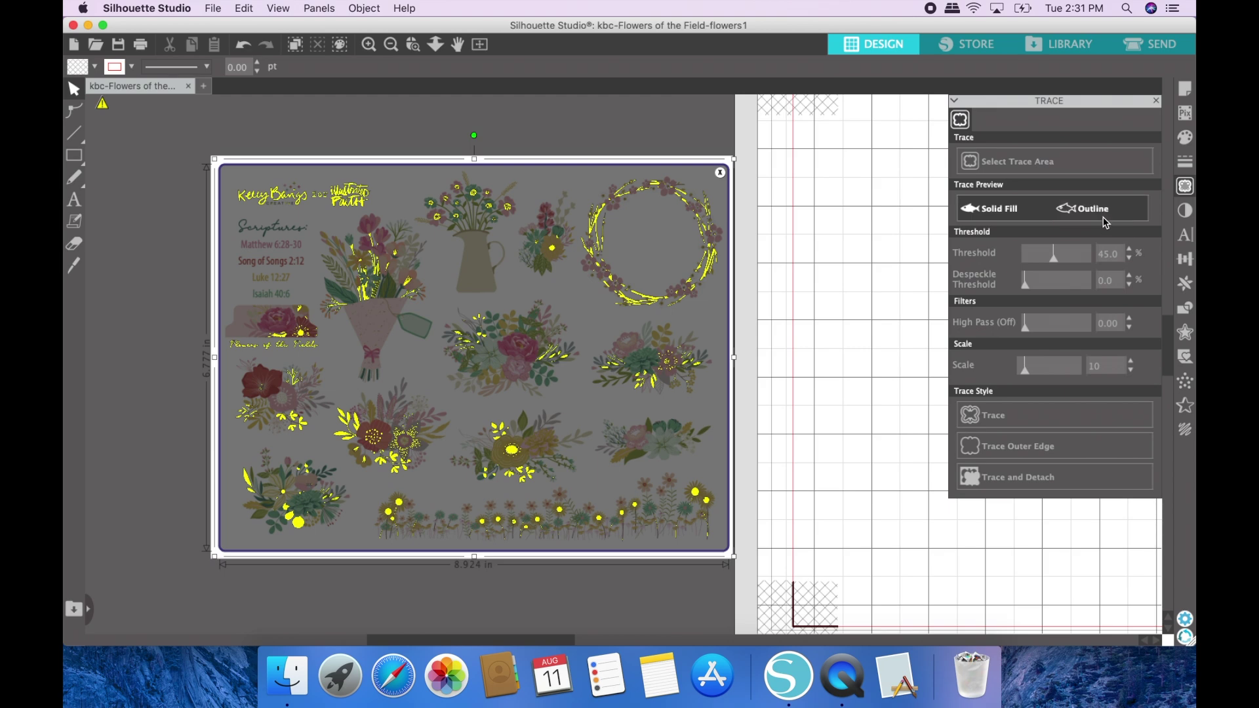
pyautogui.click(1084, 253)
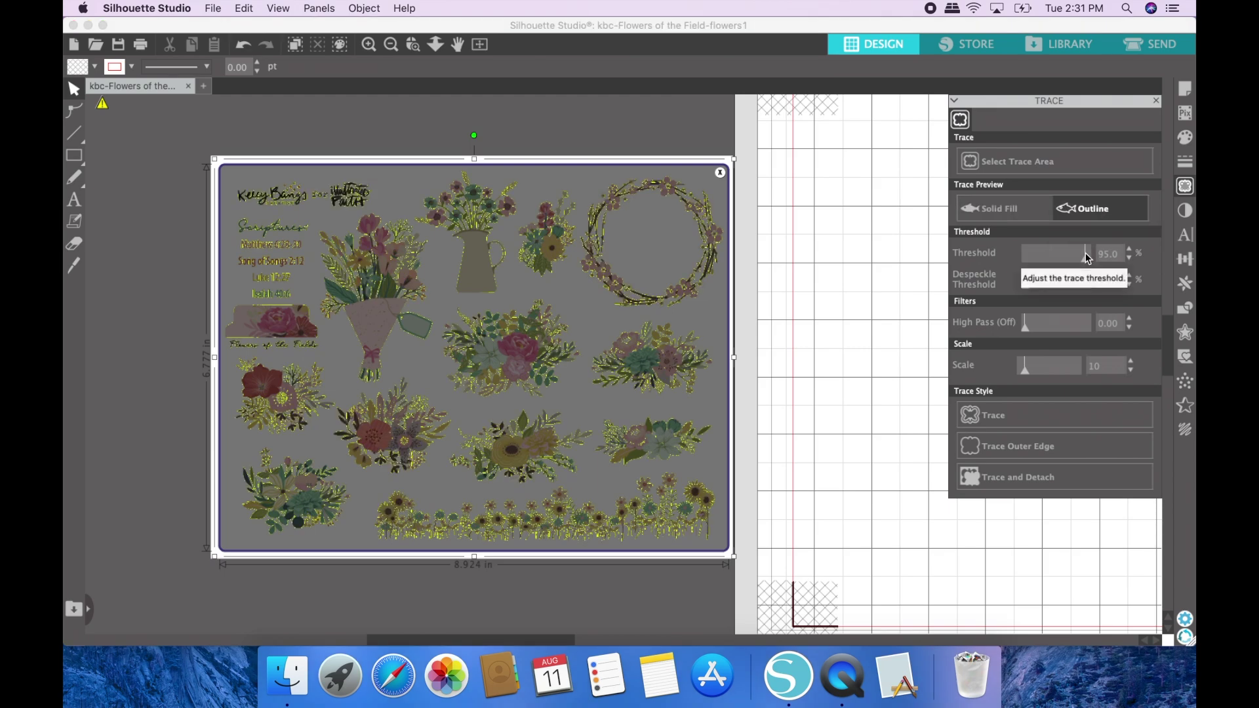
pyautogui.click(1129, 250)
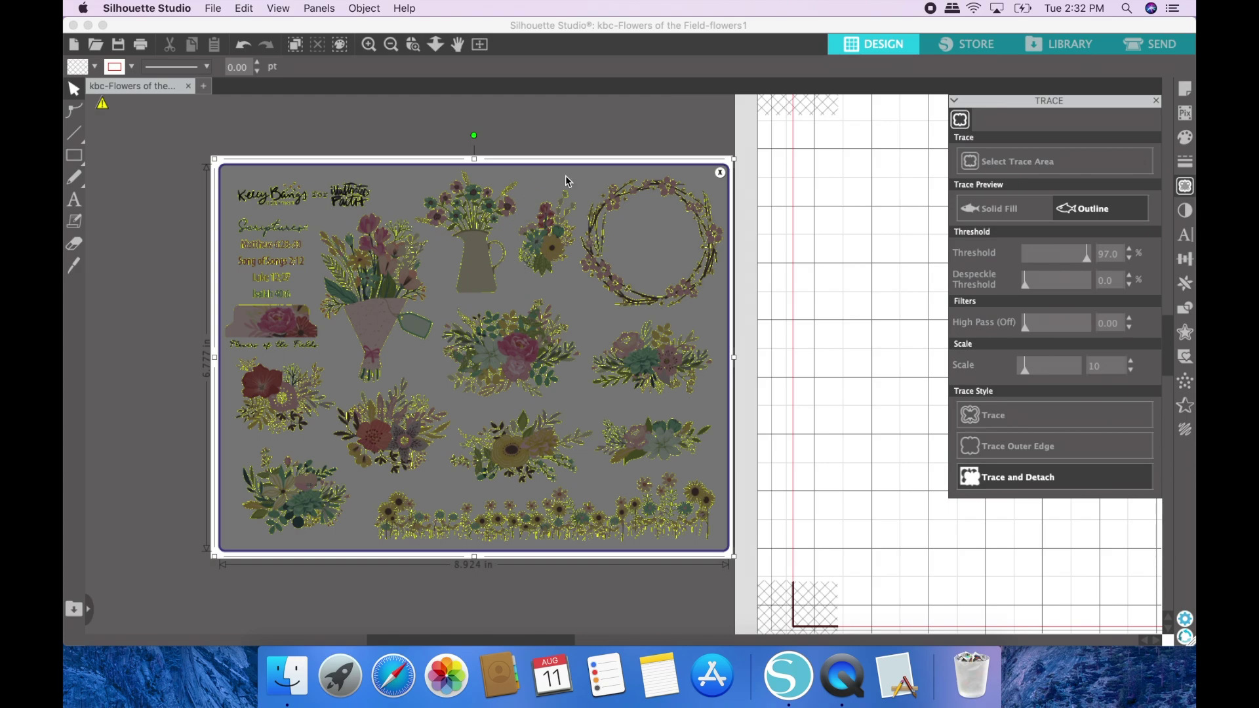
pyautogui.hscroll(3, 568, 182)
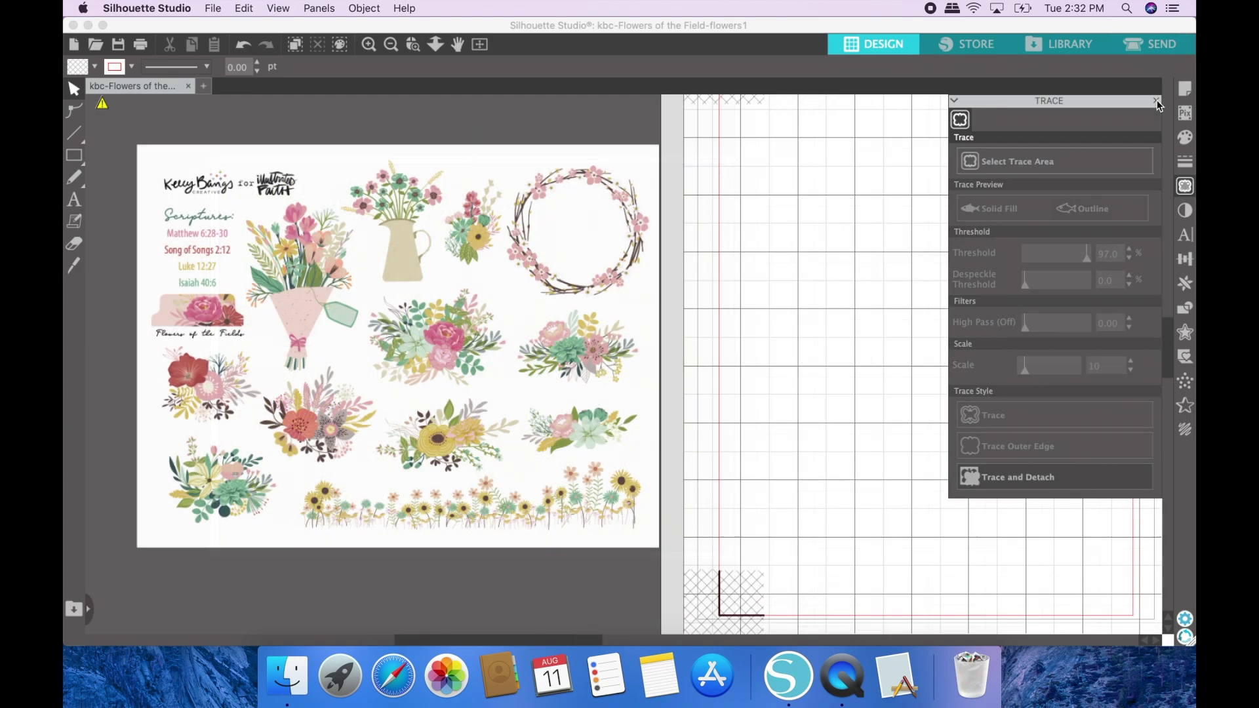
pyautogui.click(1157, 100)
# Place the wrapped tulip bouquet in the page's upper part, rotate it about 90° clockwise and enlarge it to about 4.2 × 6.3 in.
pyautogui.moveTo(299, 274); pyautogui.dragTo(882, 196)
pyautogui.hscroll(3, 880, 203)
pyautogui.scroll(2, 880, 203)
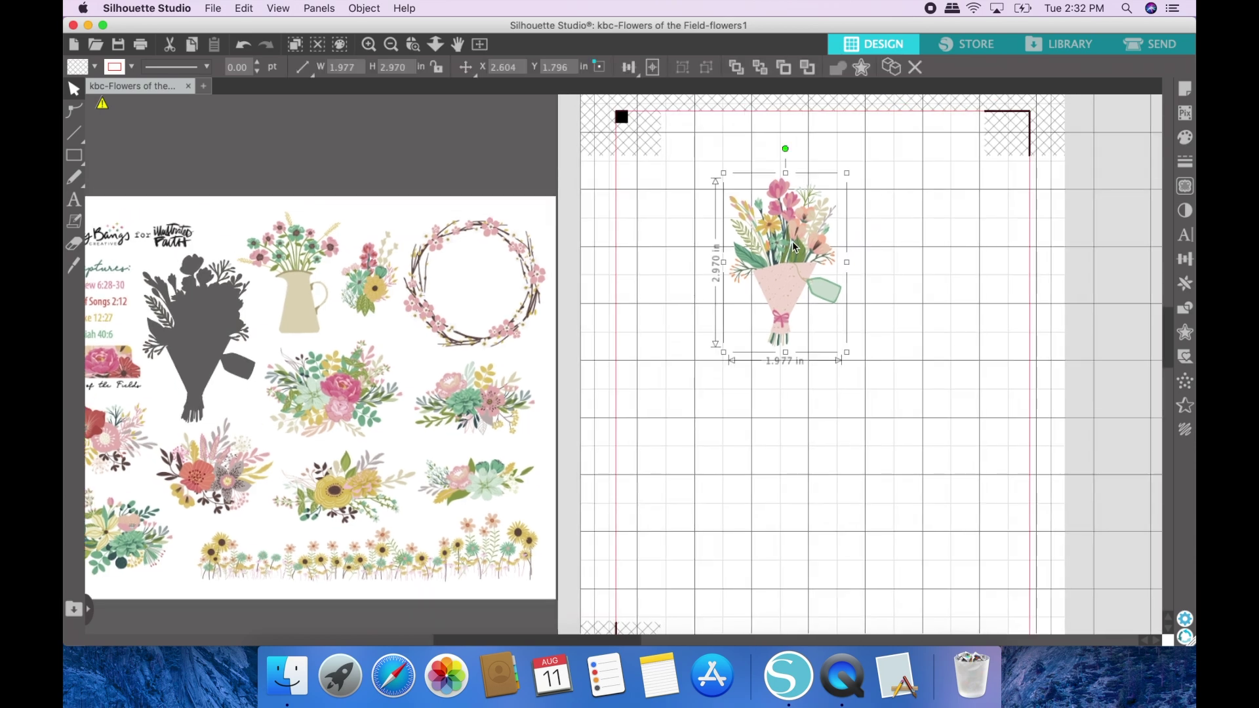
pyautogui.moveTo(807, 163); pyautogui.dragTo(927, 262)
pyautogui.moveTo(843, 276); pyautogui.dragTo(984, 251)
pyautogui.moveTo(837, 299); pyautogui.dragTo(627, 400)
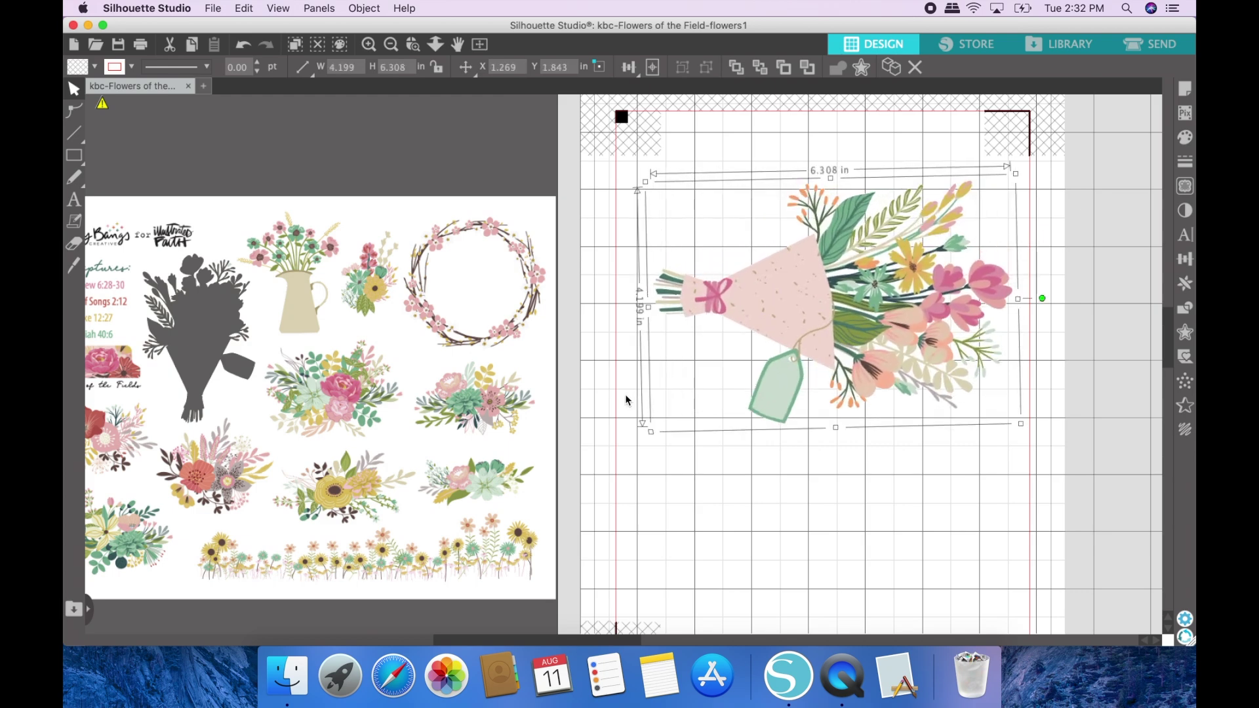
pyautogui.moveTo(906, 301)
pyautogui.mouseDown()
pyautogui.moveTo(882, 300)
pyautogui.moveTo(897, 300)
pyautogui.mouseUp()
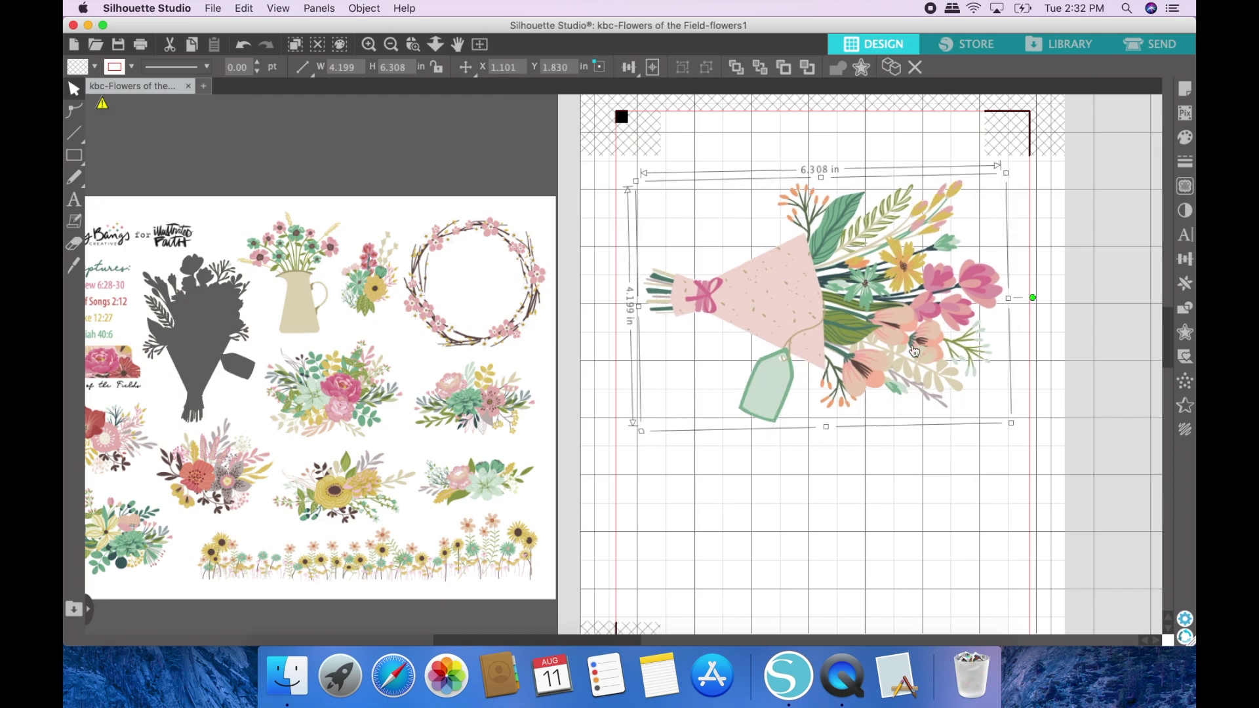
# Try the pitcher of flowers on the page below the wrapped bouquet and return it to the source sheet.
pyautogui.click(963, 469)
pyautogui.moveTo(306, 320); pyautogui.dragTo(824, 558)
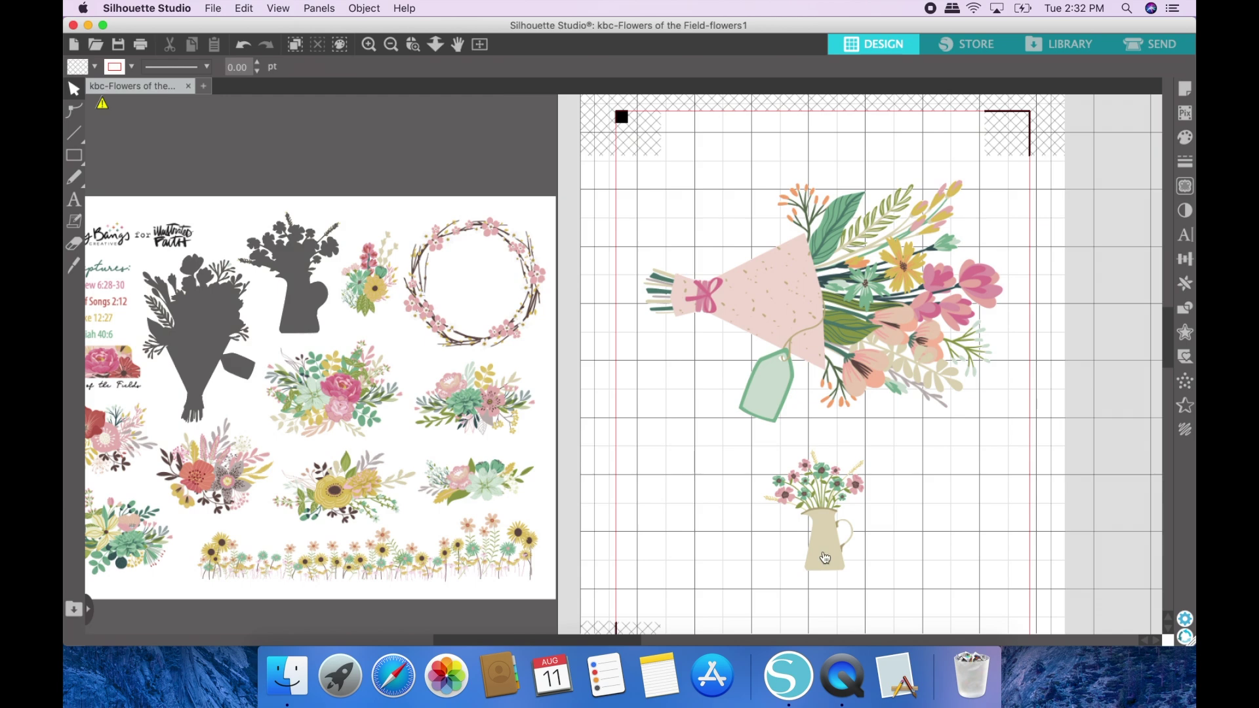
pyautogui.moveTo(814, 420); pyautogui.dragTo(286, 270)
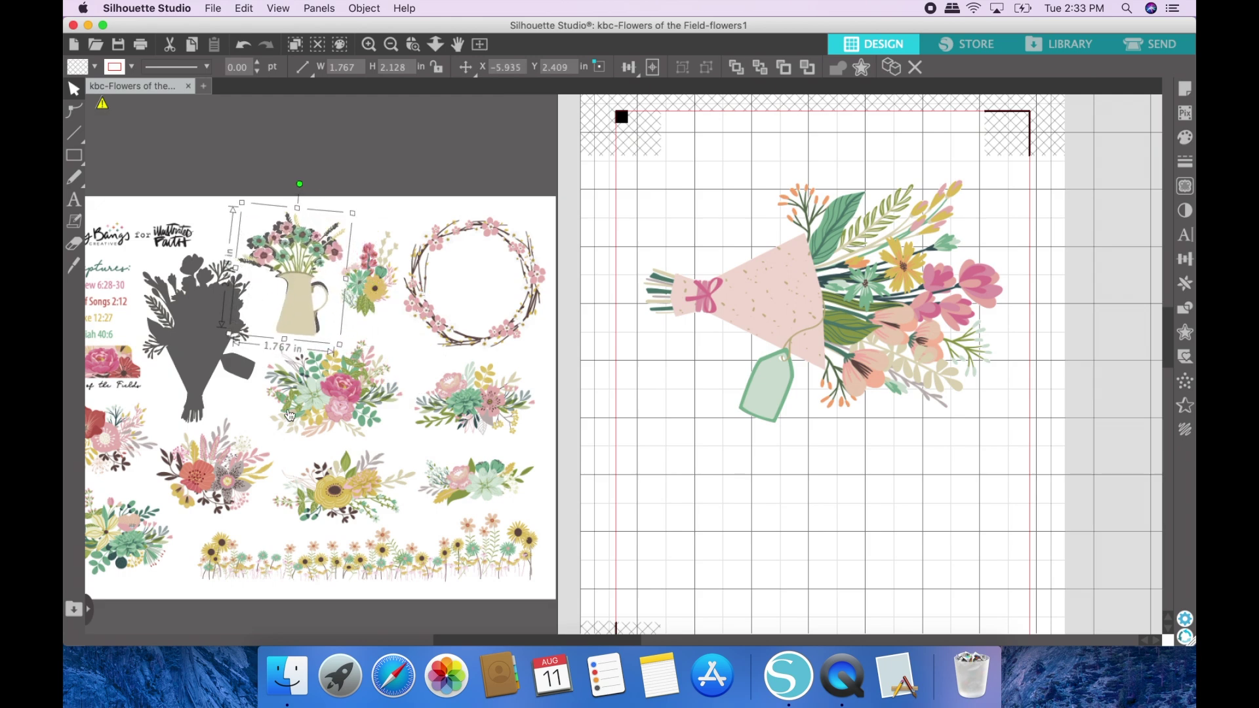
# Place the large pink peony and succulent cluster below the wrapped bouquet, enlarged to about 4.61 × 3.36 in.
pyautogui.hscroll(-3, 289, 415)
pyautogui.scroll(-1, 290, 415)
pyautogui.moveTo(395, 393); pyautogui.dragTo(790, 511)
pyautogui.moveTo(845, 543); pyautogui.dragTo(1029, 570)
pyautogui.scroll(-2, 1028, 570)
pyautogui.hscroll(1, 1029, 570)
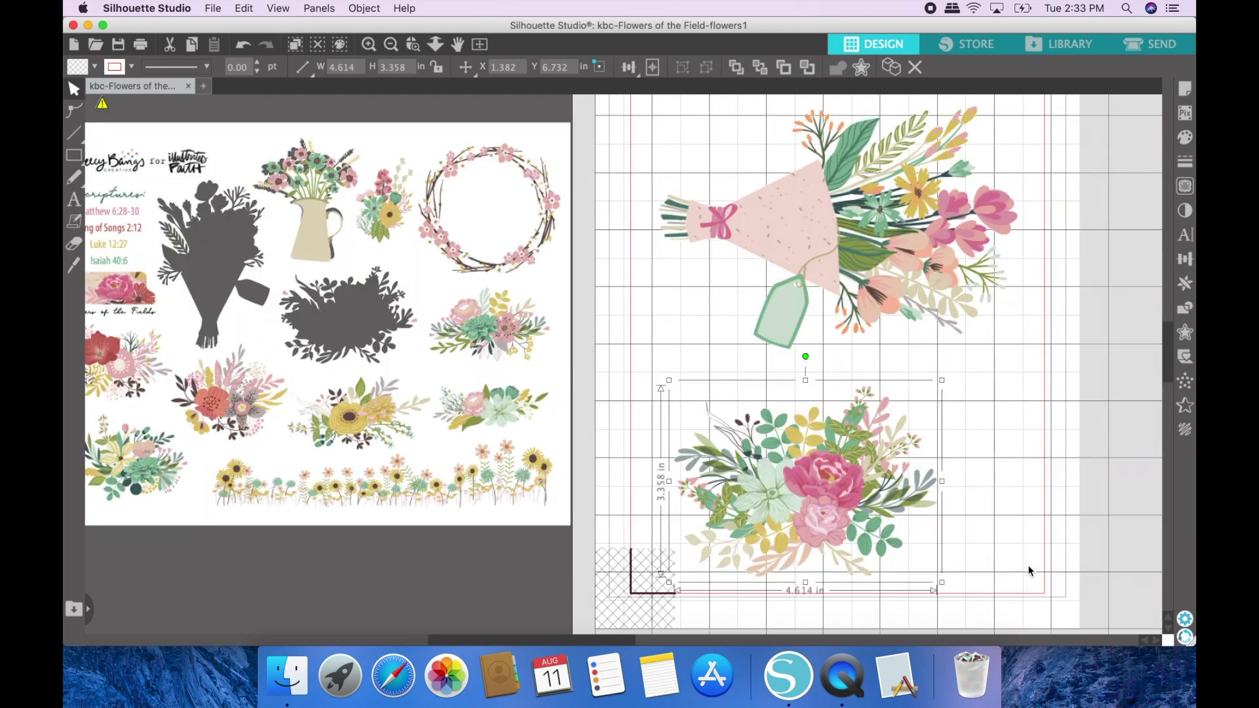
pyautogui.scroll(-1, 1028, 571)
pyautogui.hscroll(1, 1029, 570)
pyautogui.moveTo(838, 492); pyautogui.dragTo(867, 481)
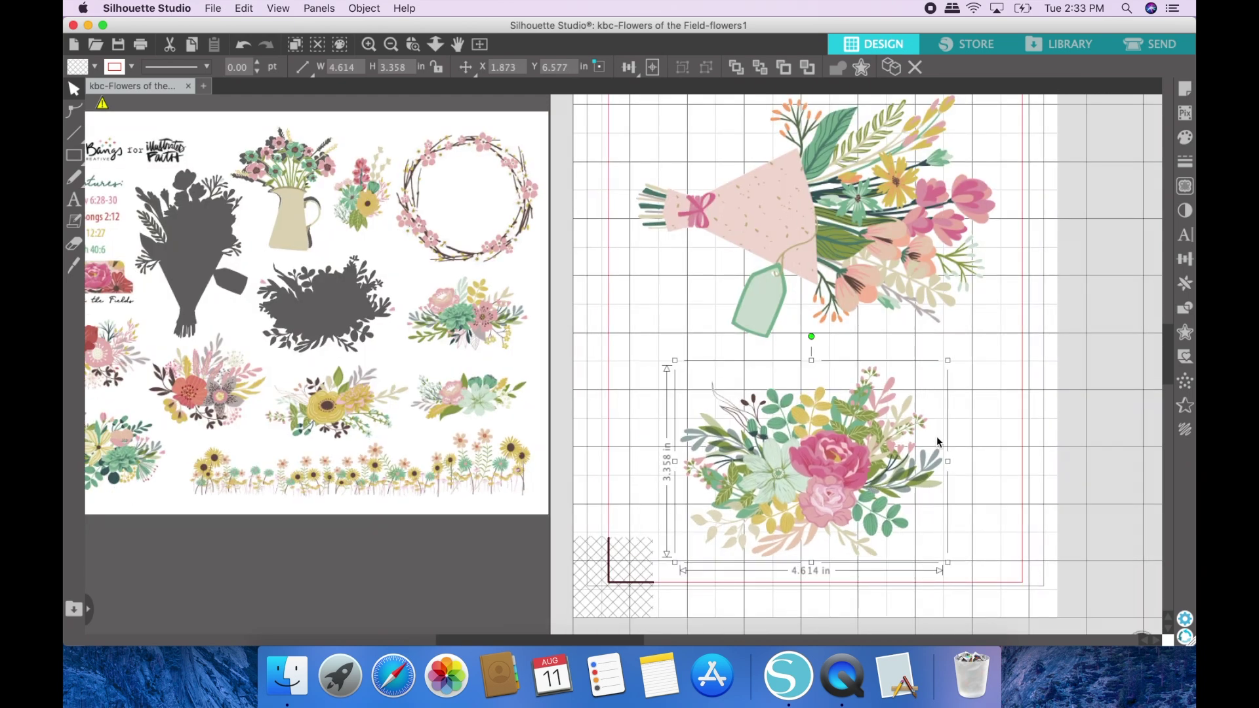
pyautogui.click(981, 439)
# Add a 0.06 in offset cut line with rounded corners around the wrapped bouquet.
pyautogui.click(854, 255)
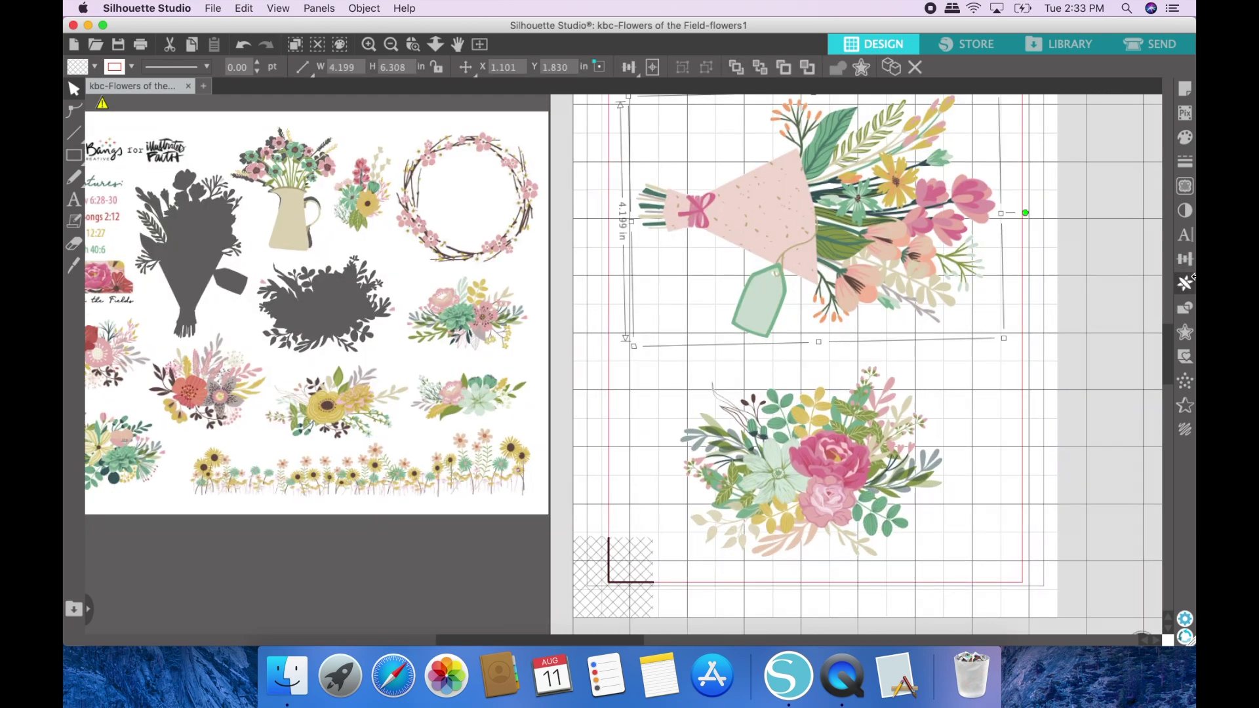
pyautogui.click(1185, 333)
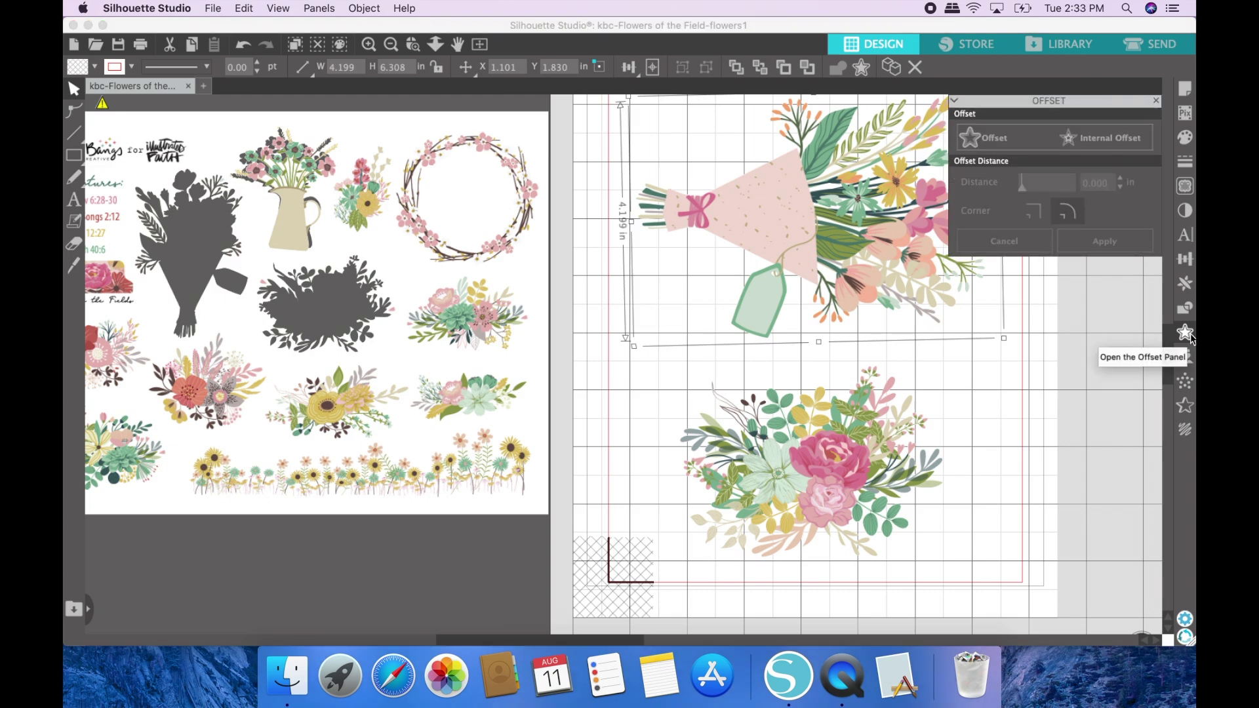
pyautogui.click(986, 138)
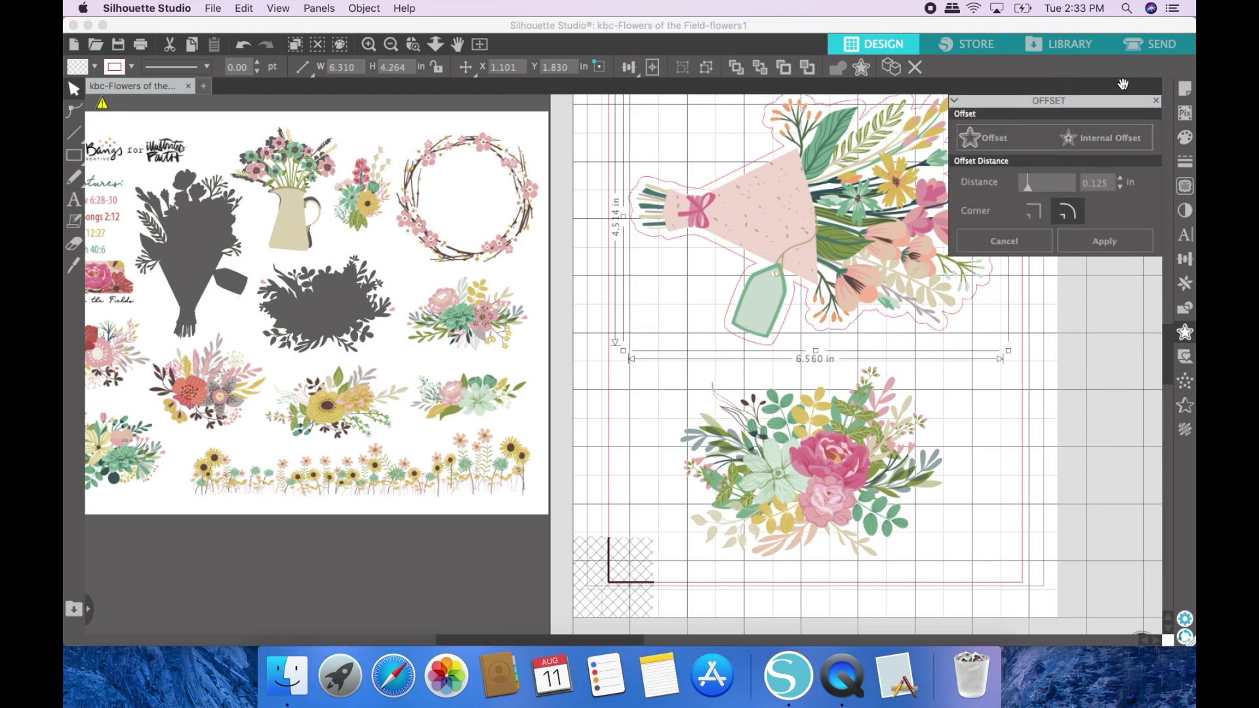
pyautogui.doubleClick(1110, 183)
pyautogui.write('.06')
pyautogui.click(1131, 241)
pyautogui.hscroll(3, 977, 357)
pyautogui.scroll(2, 977, 357)
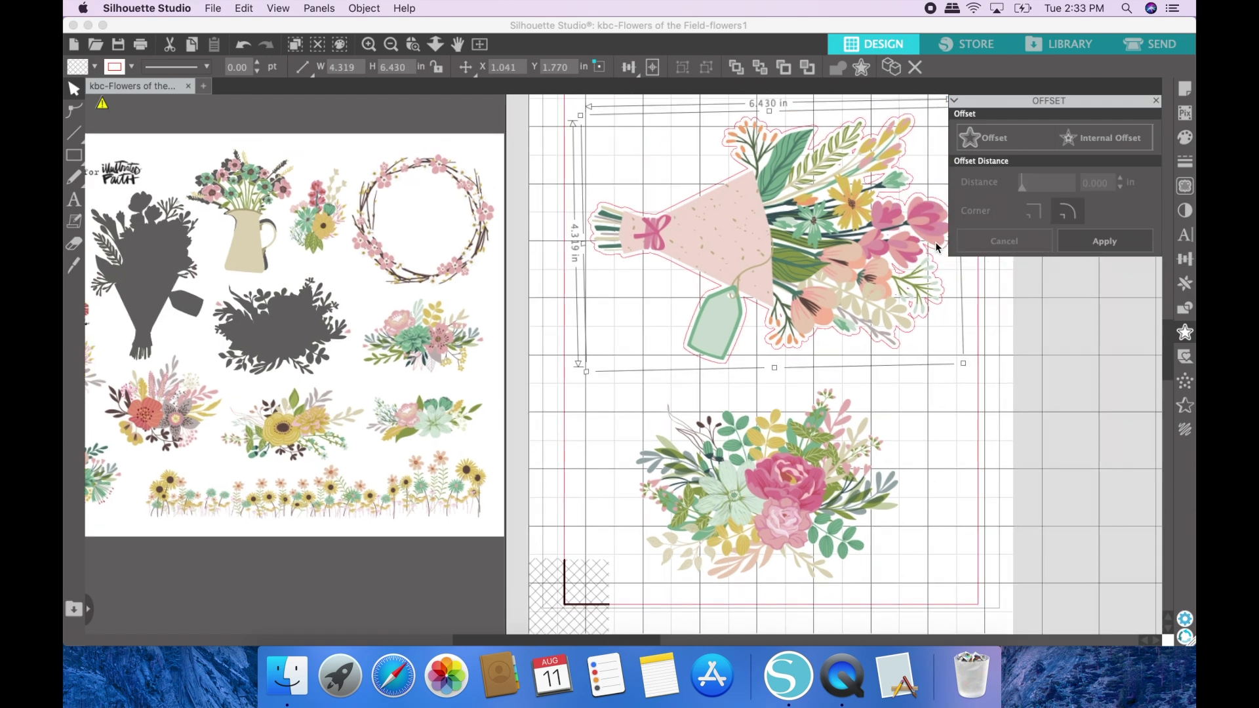
pyautogui.click(1156, 101)
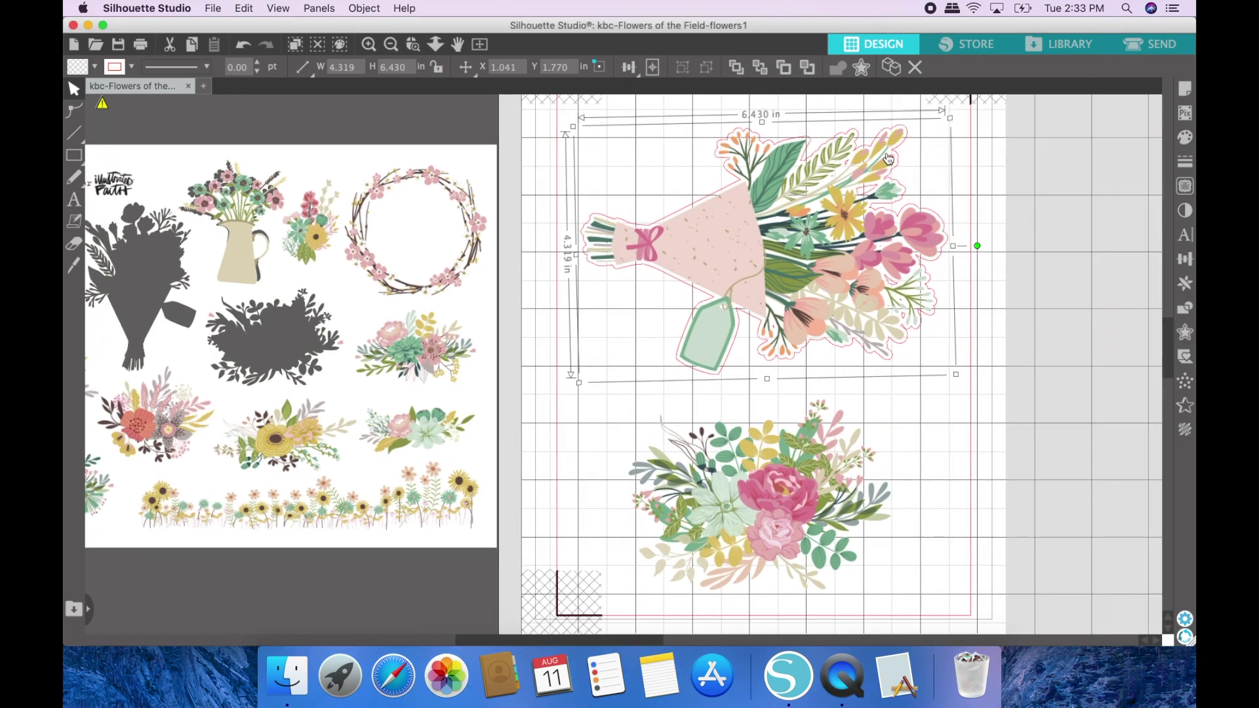
# Release the compound path of the wrapped bouquet's cut line and delete the small stray cut pieces inside the outline.
pyautogui.click(366, 9)
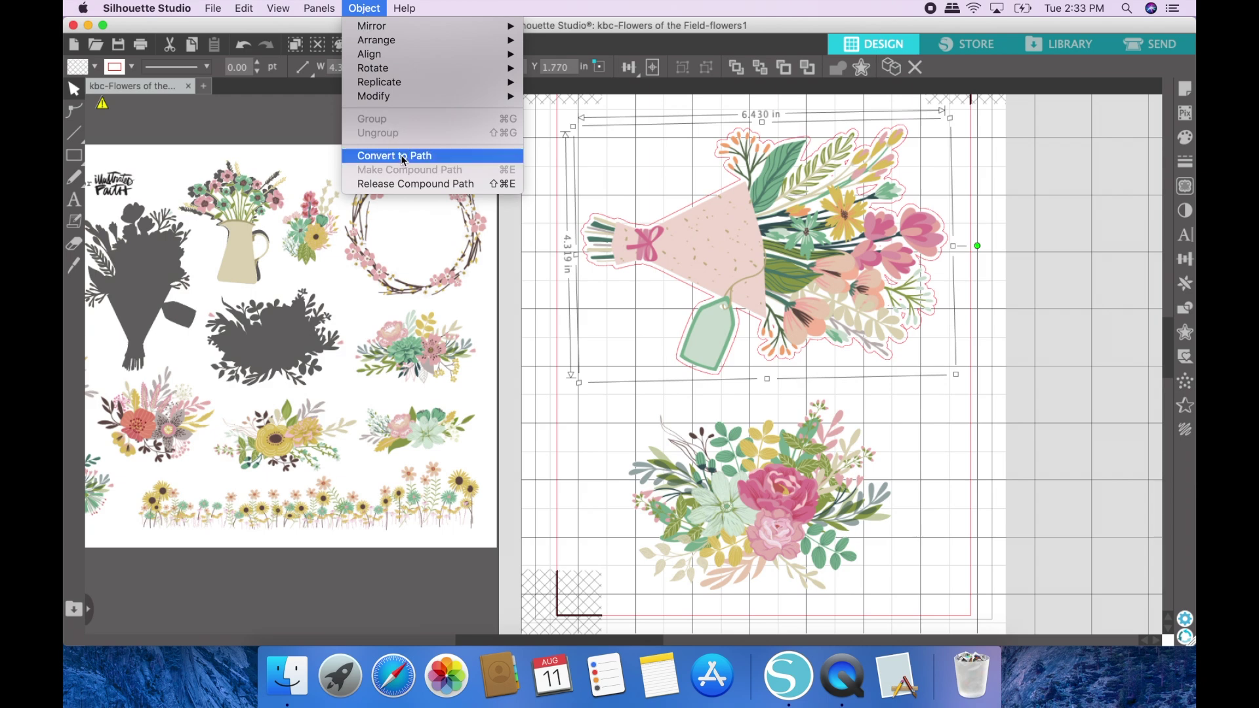
pyautogui.click(411, 184)
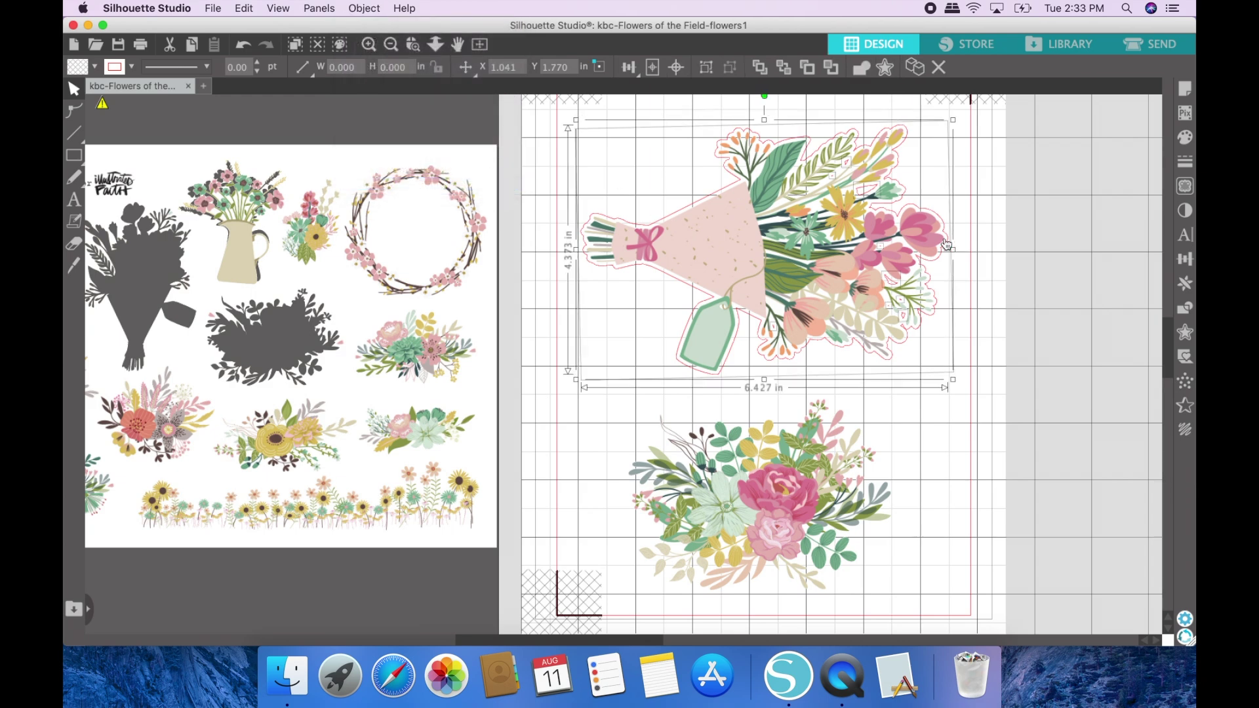
pyautogui.click(1064, 241)
pyautogui.click(850, 167)
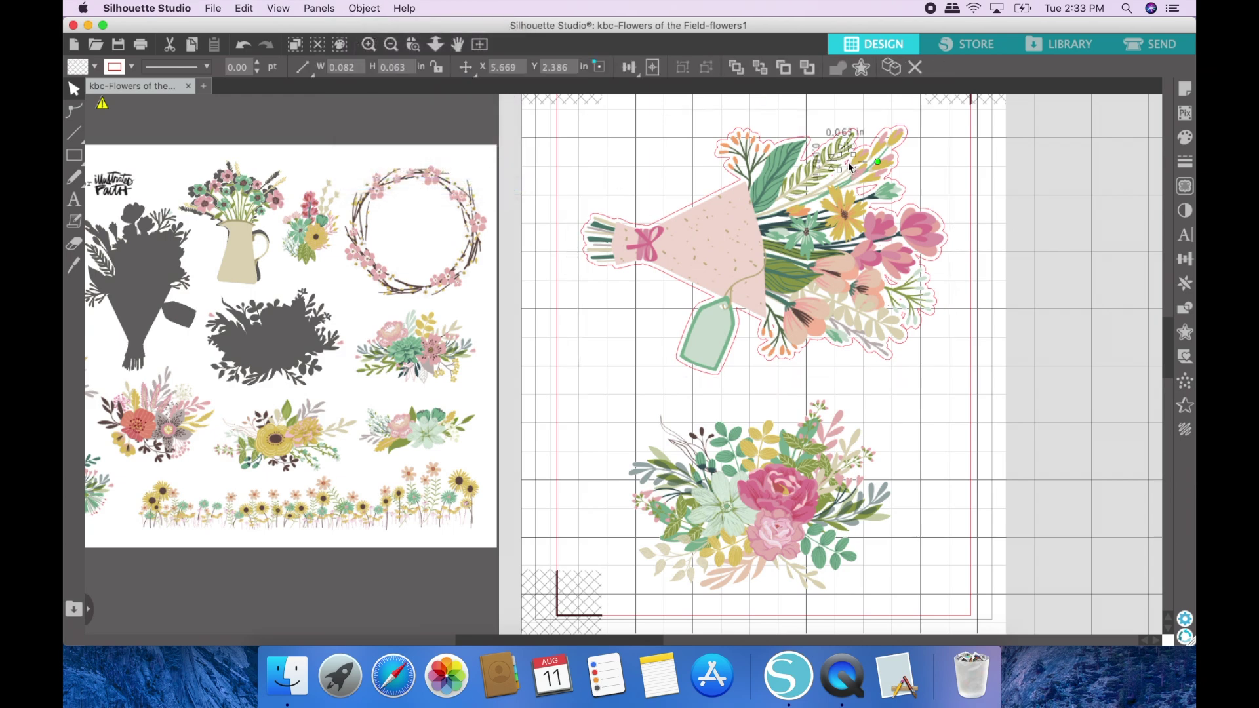
pyautogui.click(848, 163)
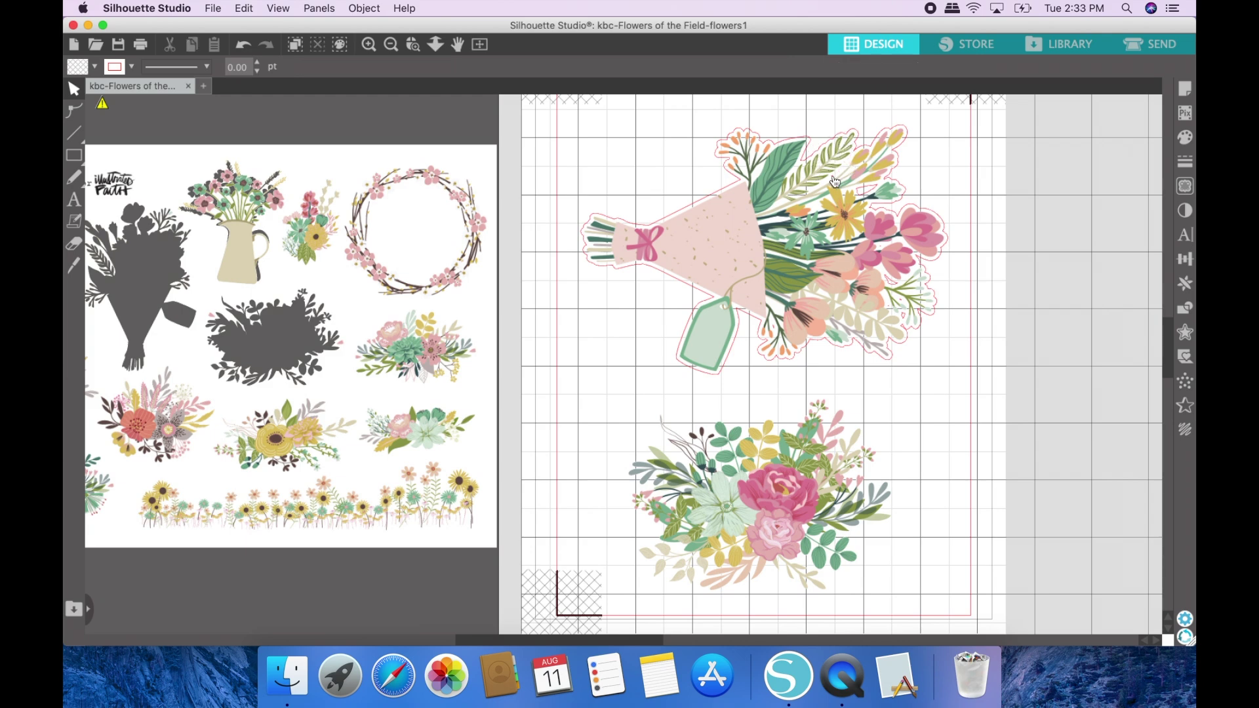
pyautogui.click(834, 176)
pyautogui.press('Delete')
# Add a 0.06 in offset cut line with rounded corners around the peony and succulent cluster.
pyautogui.click(795, 485)
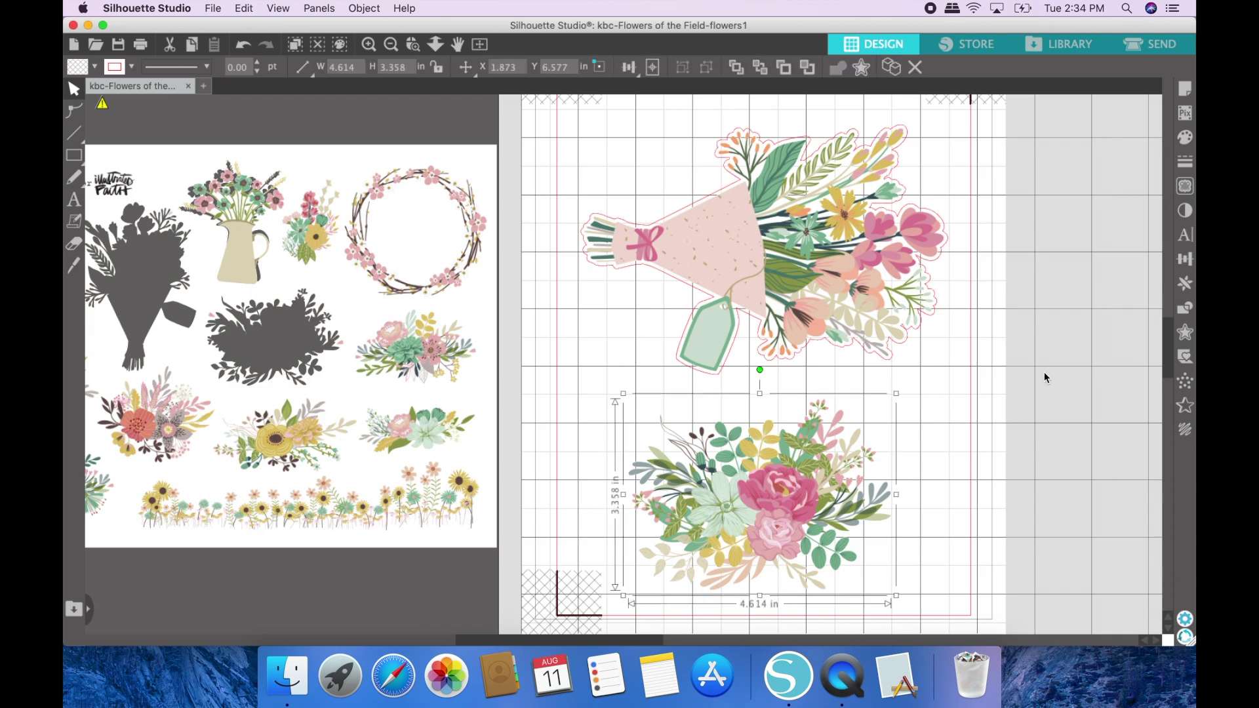
pyautogui.click(1185, 335)
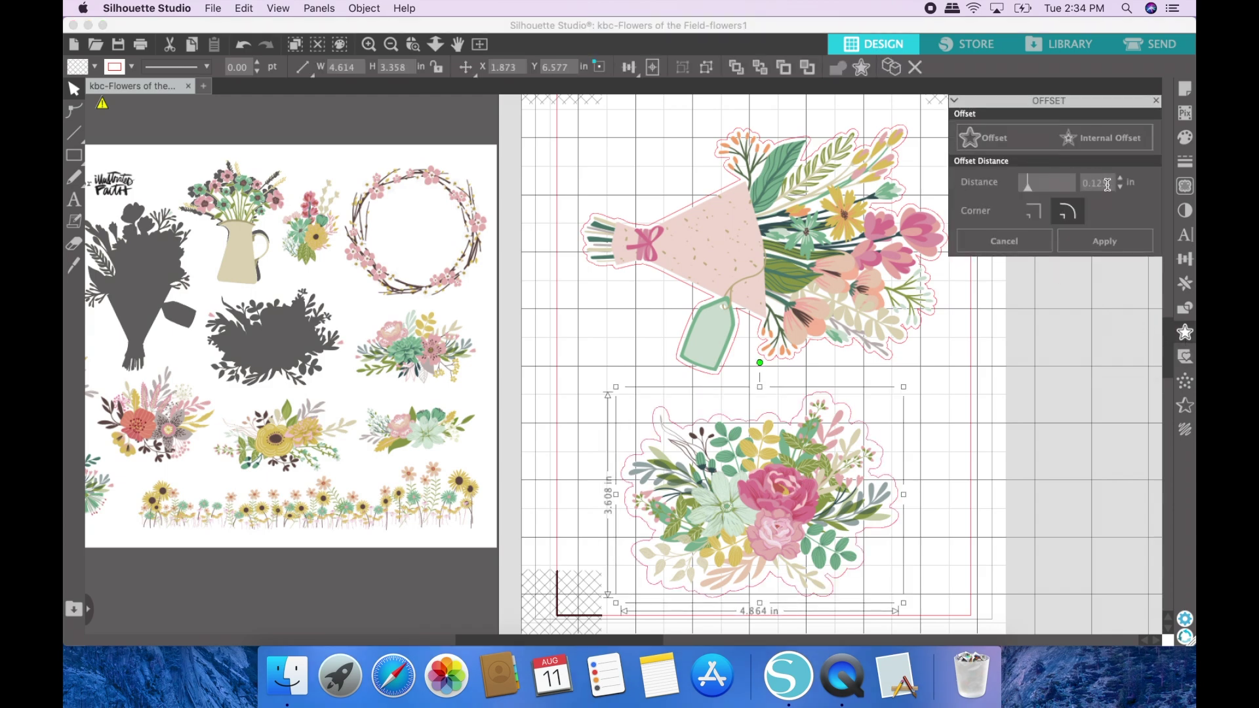
pyautogui.moveTo(1110, 185); pyautogui.dragTo(1023, 184)
pyautogui.press('BackSpace')
pyautogui.click(1123, 242)
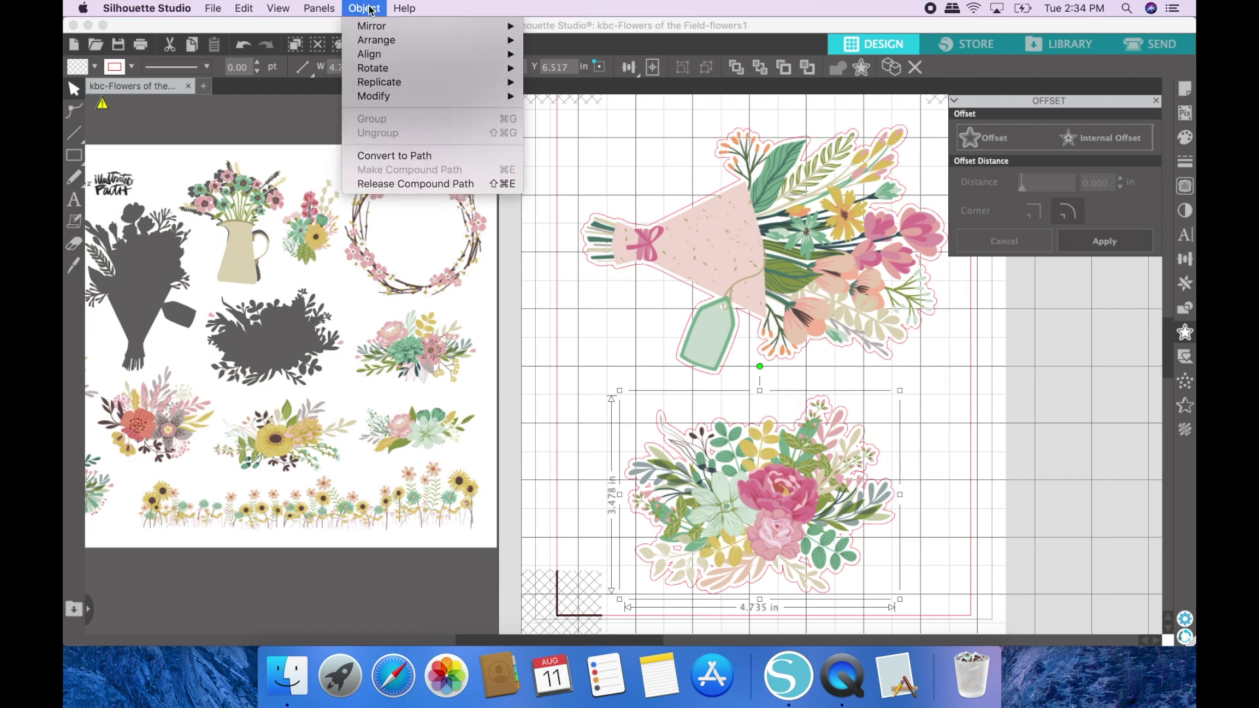
# Release the compound path of the peony cluster's cut line and delete the small stray cut pieces among its leaves and stems.
pyautogui.click(416, 184)
pyautogui.click(1007, 426)
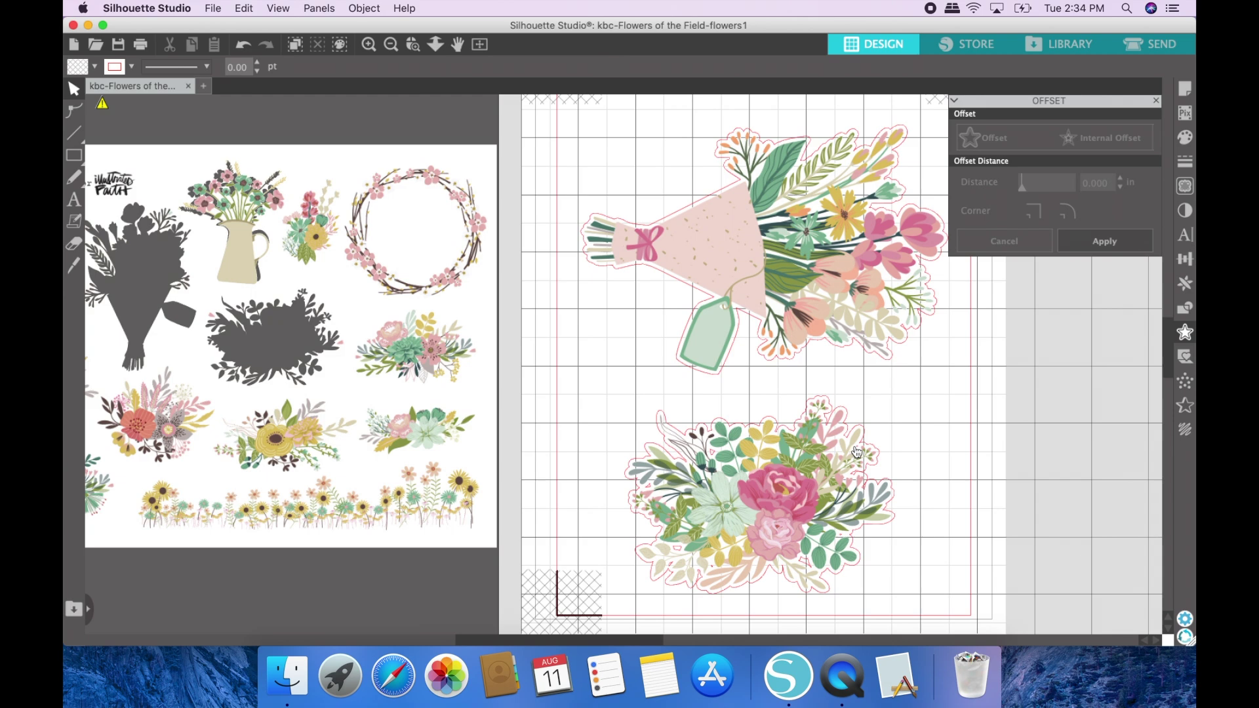
pyautogui.click(858, 453)
pyautogui.press('Delete')
pyautogui.click(841, 538)
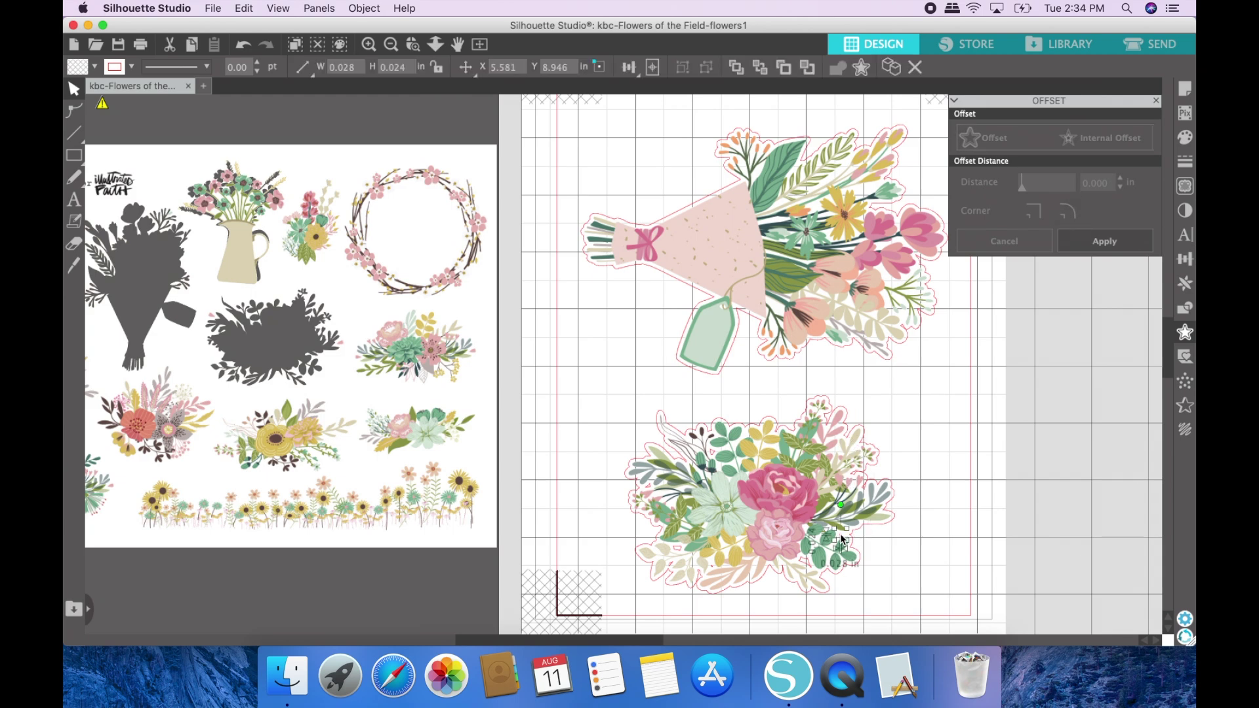
pyautogui.press('Delete')
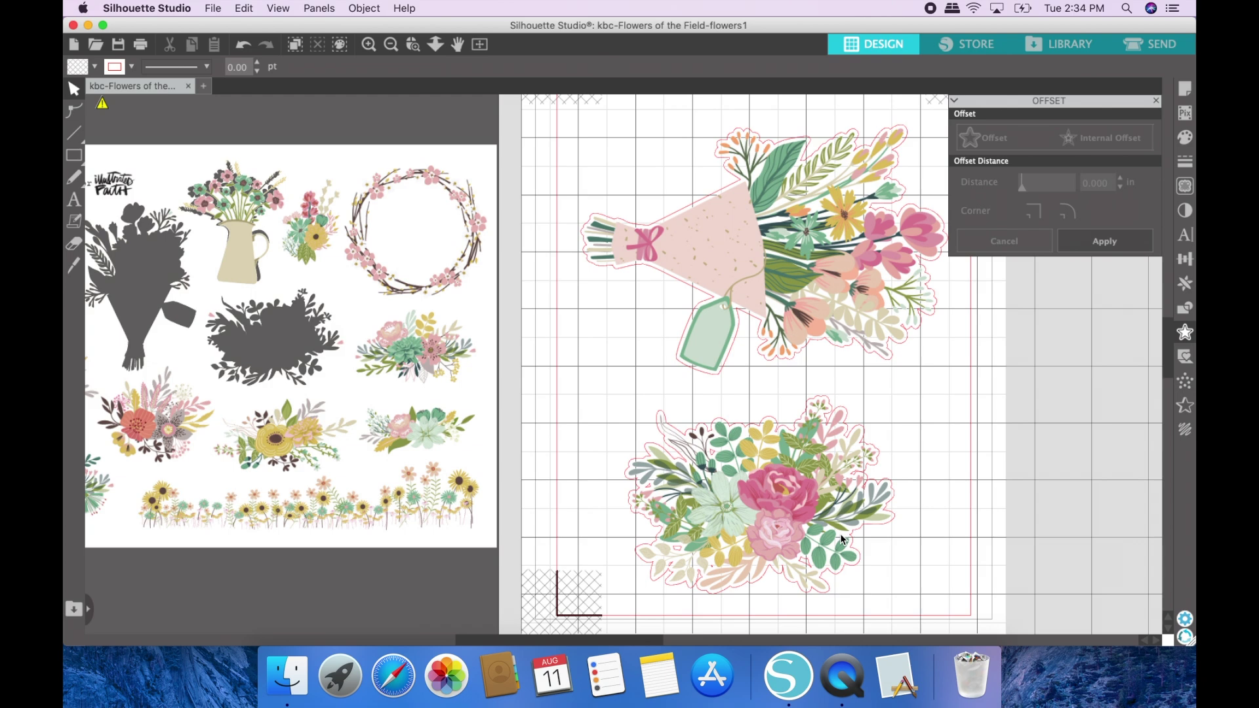
pyautogui.click(805, 556)
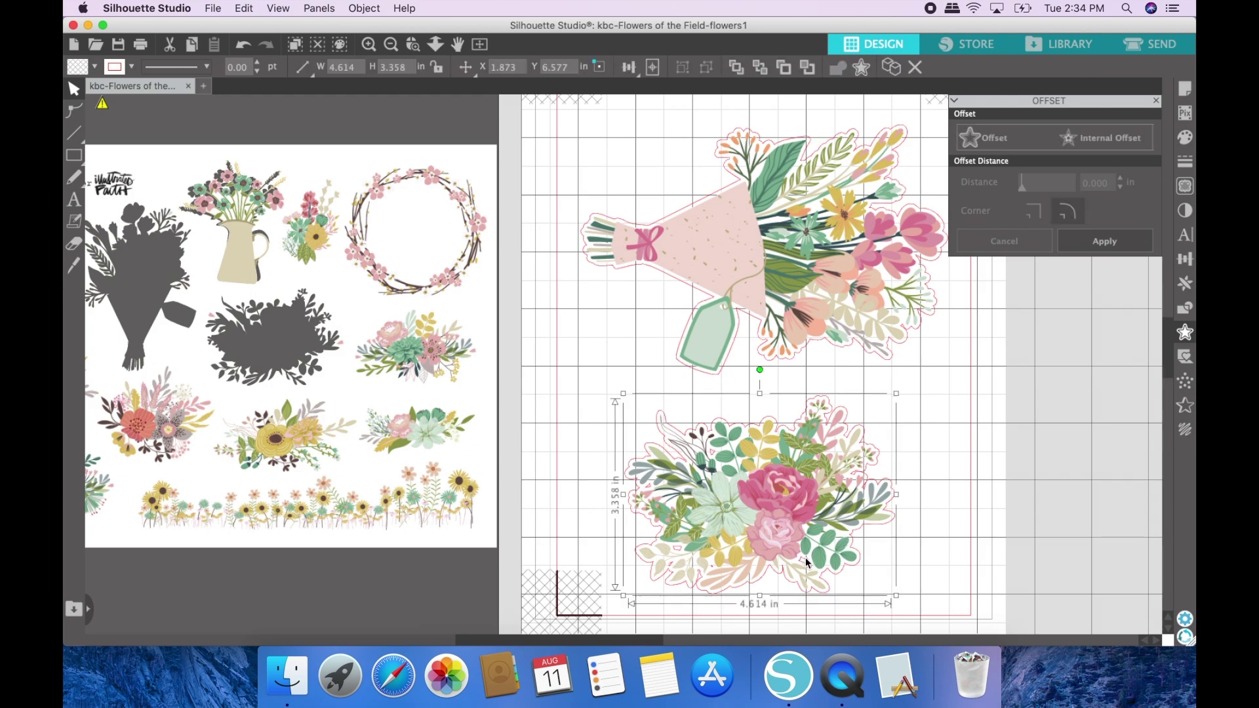
pyautogui.press('Delete')
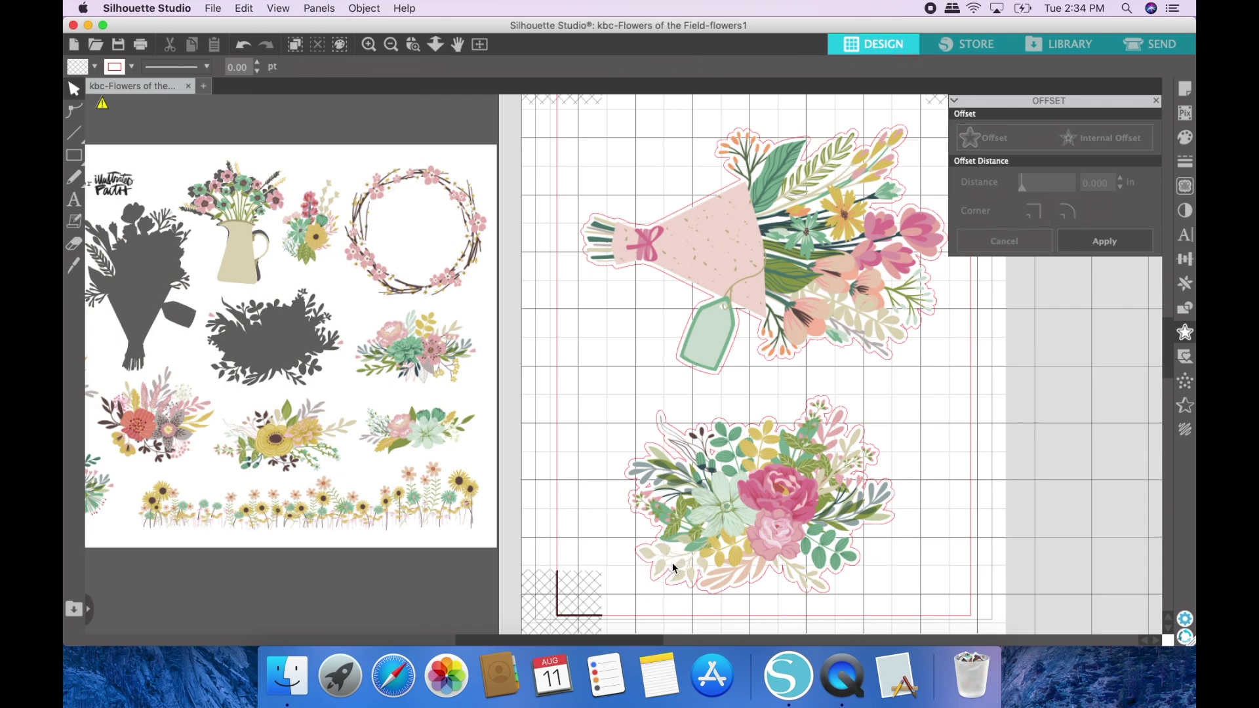
pyautogui.click(714, 453)
pyautogui.press('Escape')
pyautogui.click(648, 488)
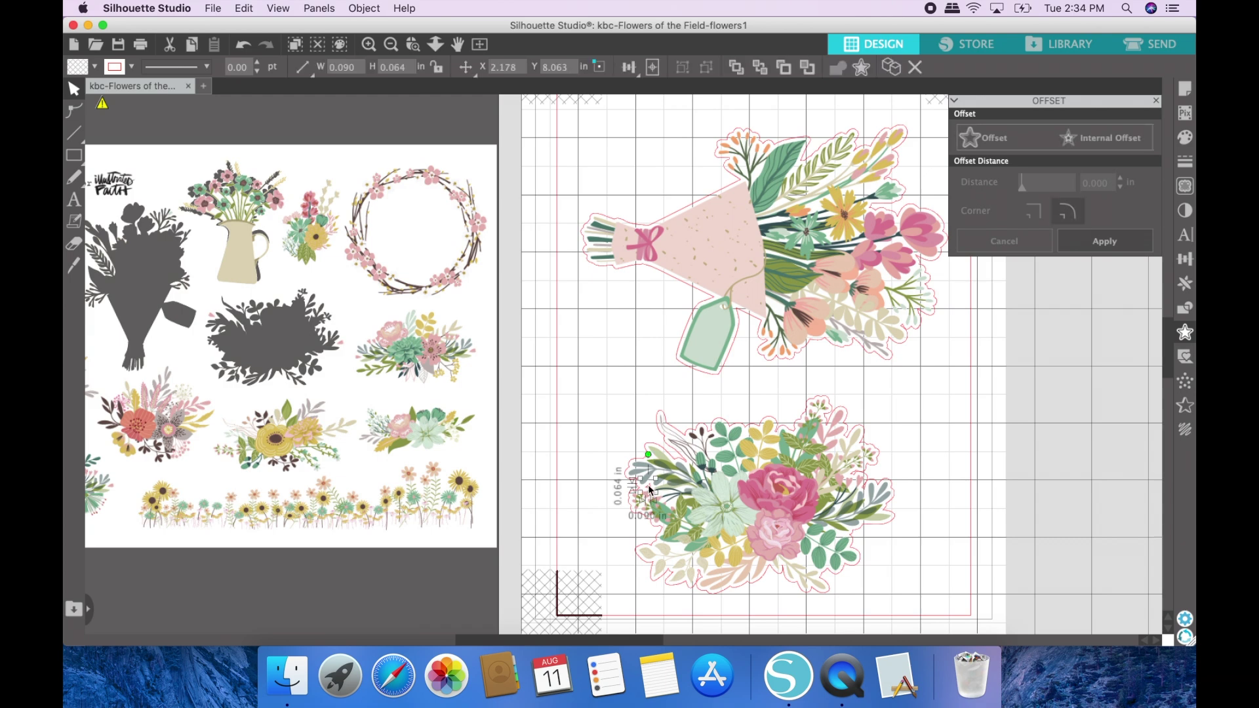
pyautogui.press('Escape')
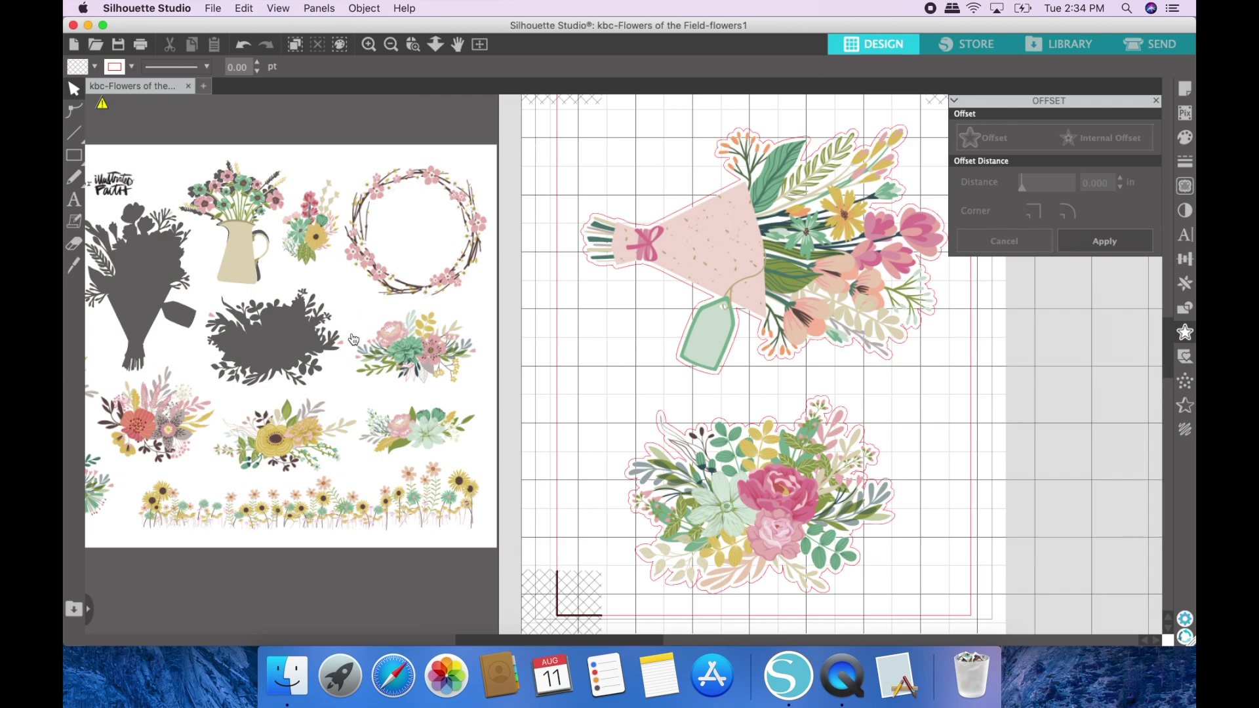
# Review the cut lines in the send view, delete both flower images from the page but keep their outlines, and return to the send view.
pyautogui.click(1150, 53)
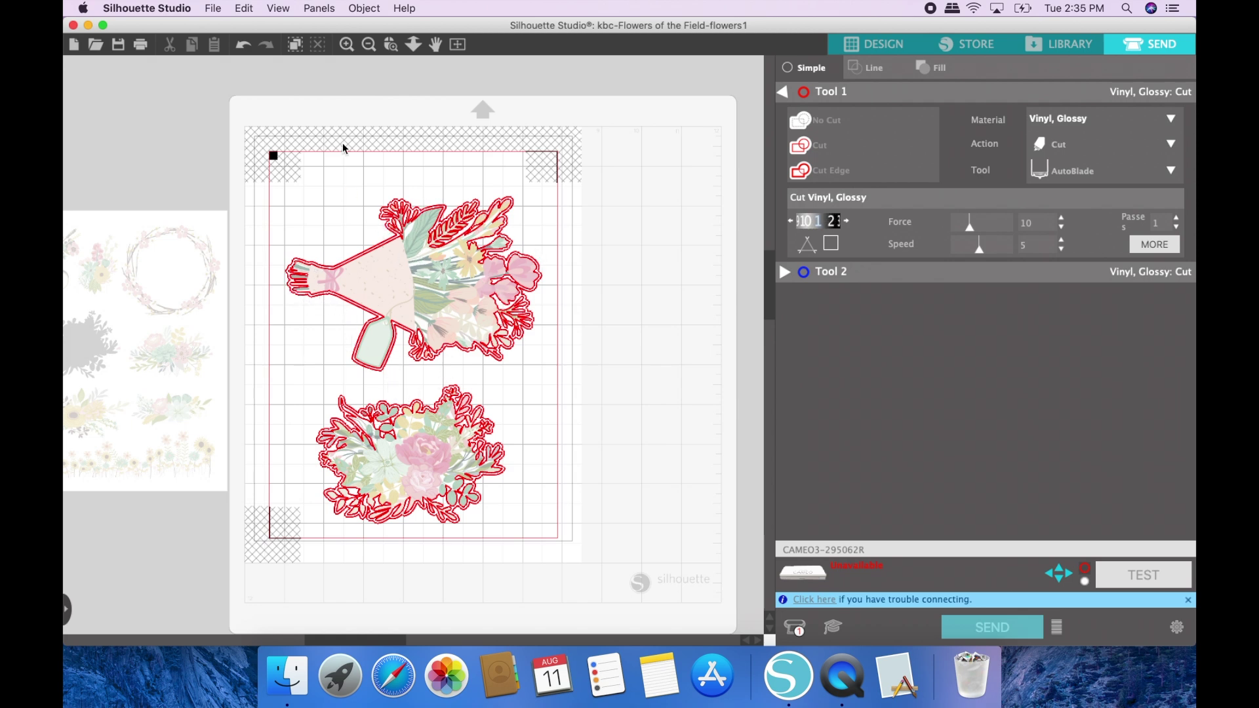
pyautogui.click(899, 36)
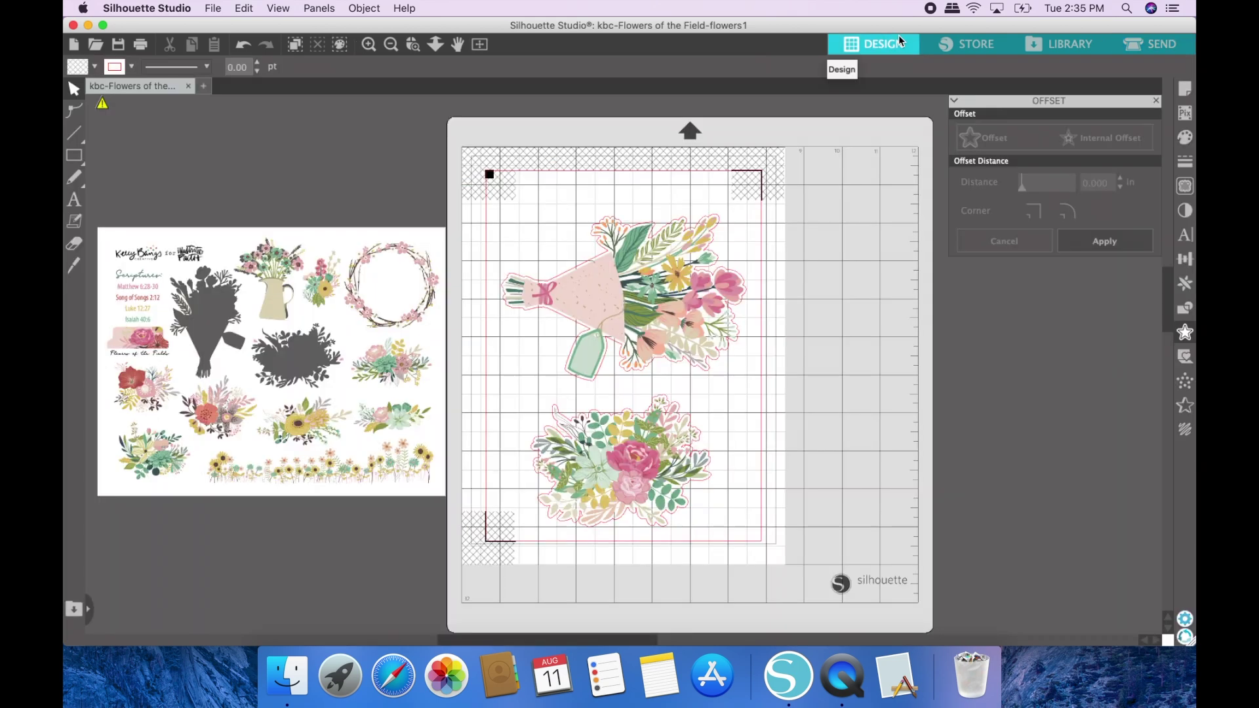
pyautogui.click(631, 242)
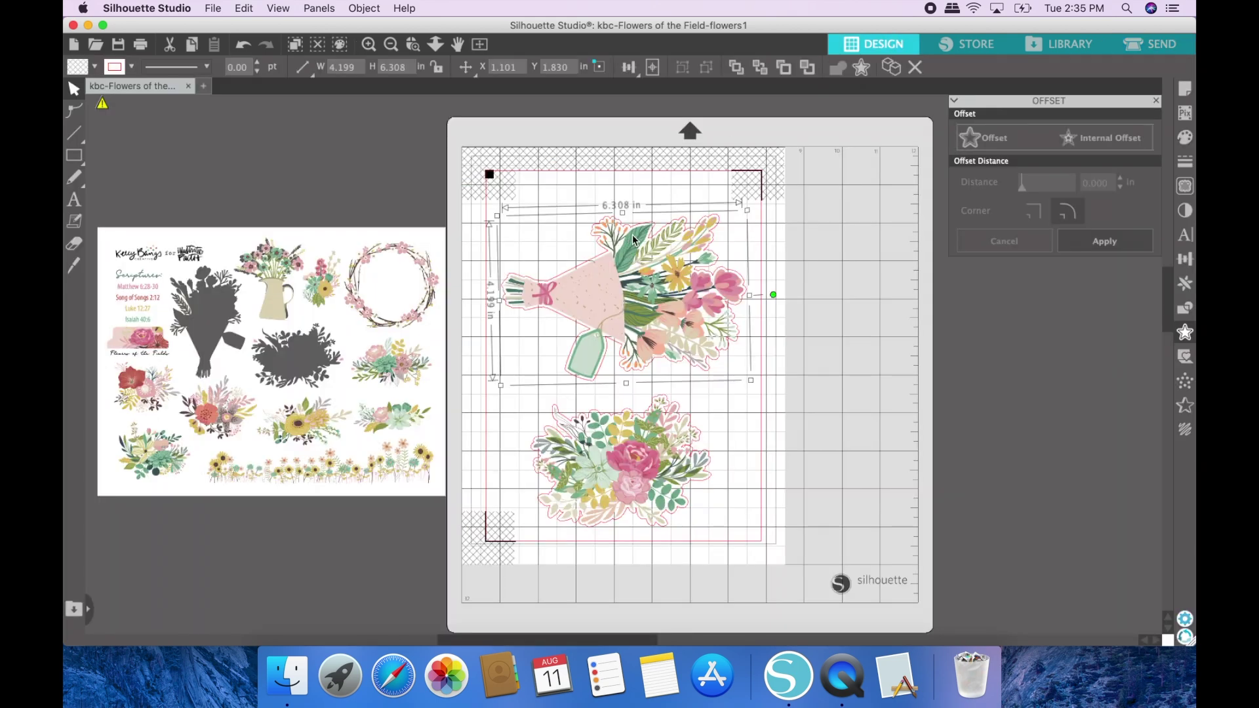
pyautogui.press('Delete')
pyautogui.click(639, 436)
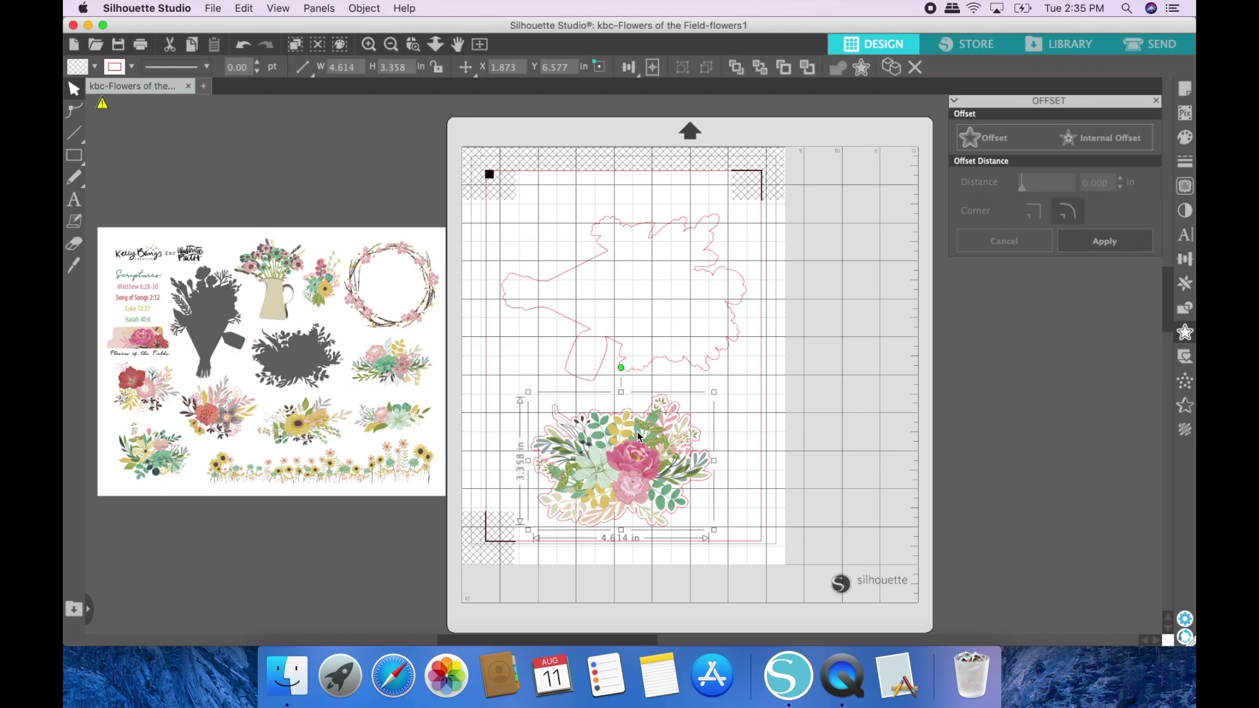
pyautogui.press('Delete')
pyautogui.click(1151, 40)
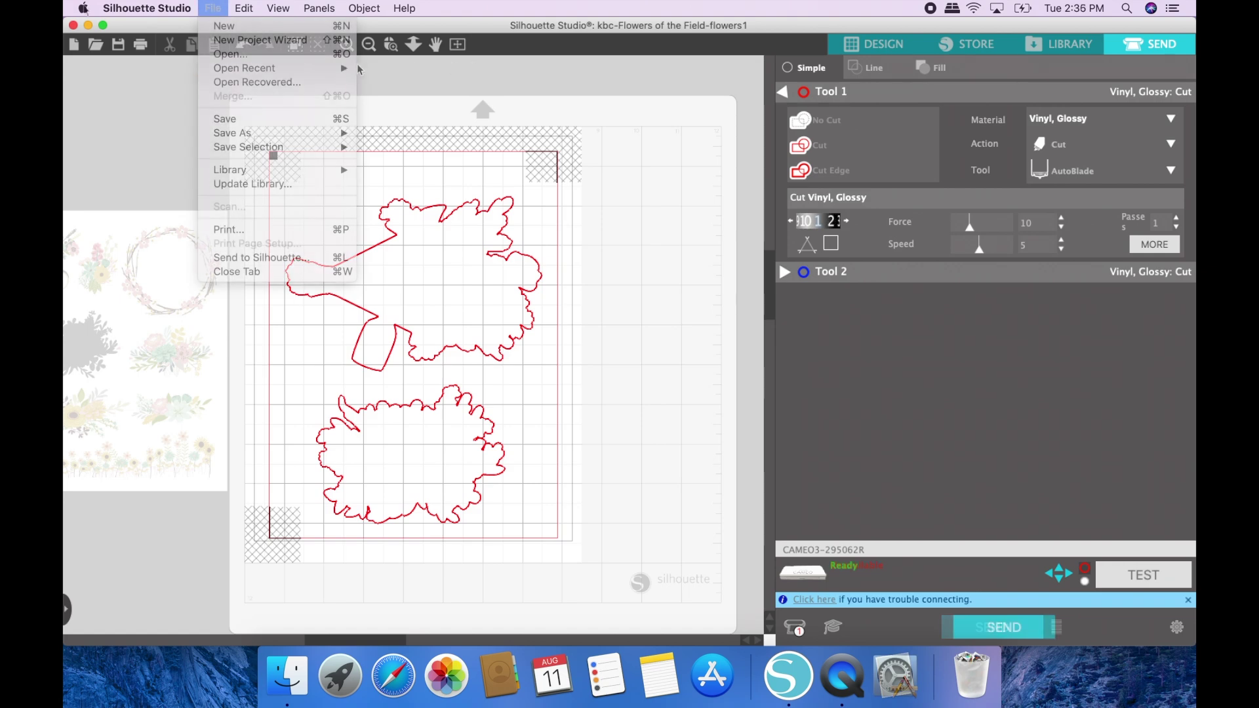
# Open the recent file kbc-Flowers of the Field-flowers1large.studio3.
pyautogui.moveTo(314, 67)
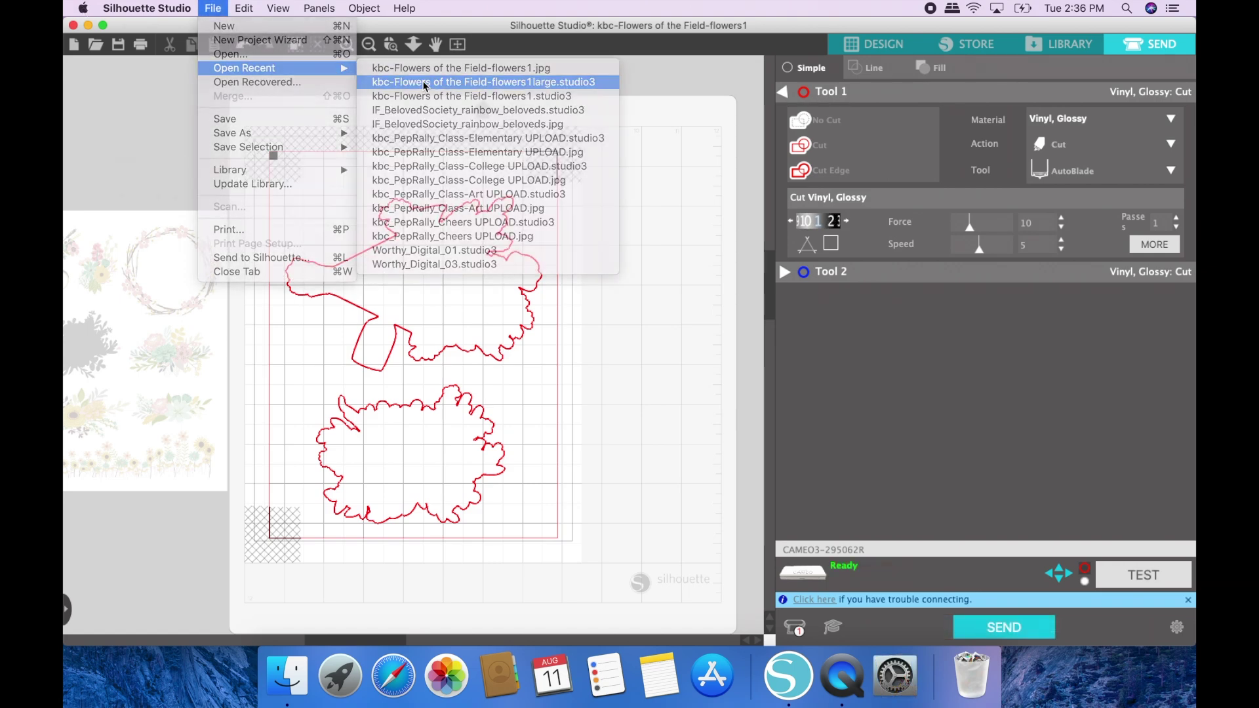
pyautogui.click(425, 82)
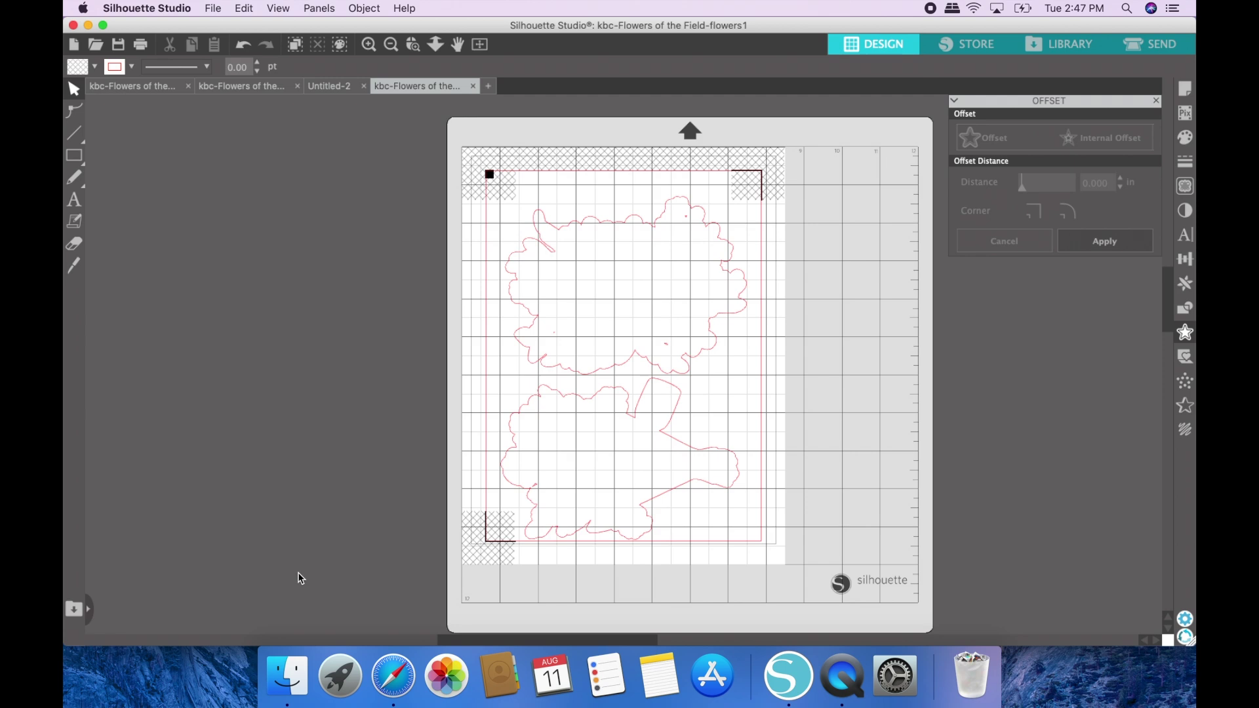
# Delete the whole flower source sheet beside the page in the first open document and switch back to the last open document.
pyautogui.click(157, 87)
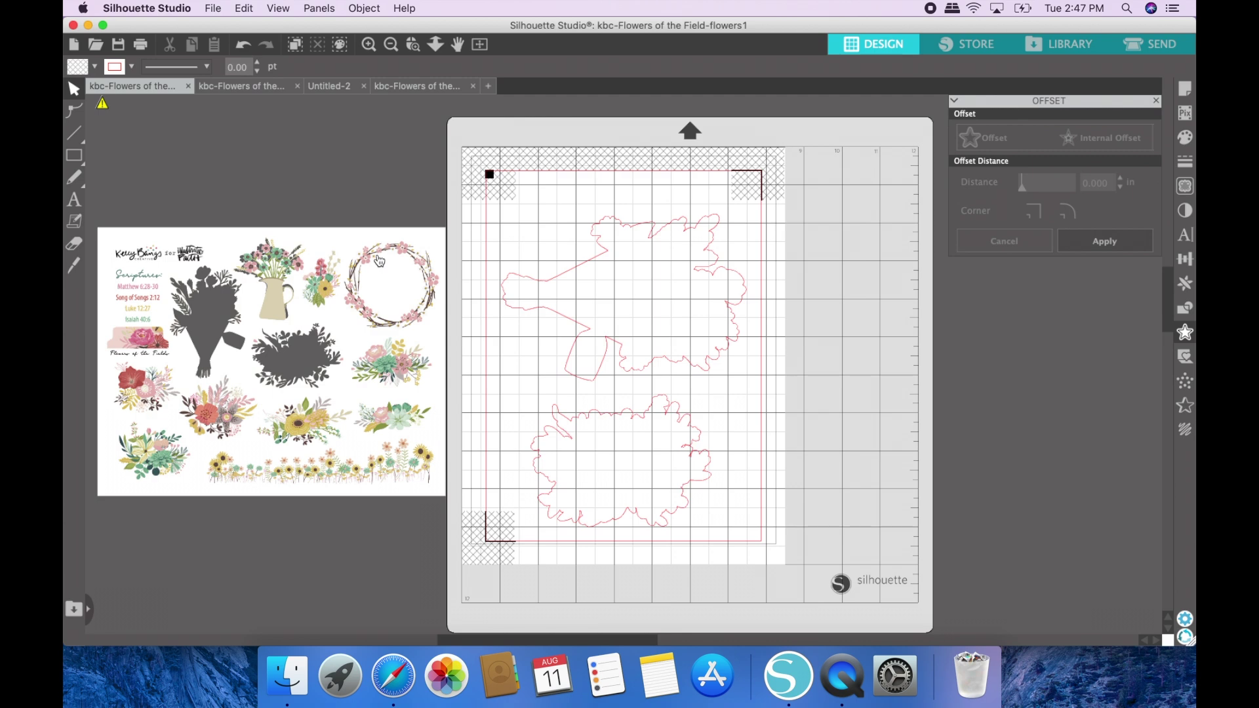
pyautogui.moveTo(90, 225); pyautogui.dragTo(449, 520)
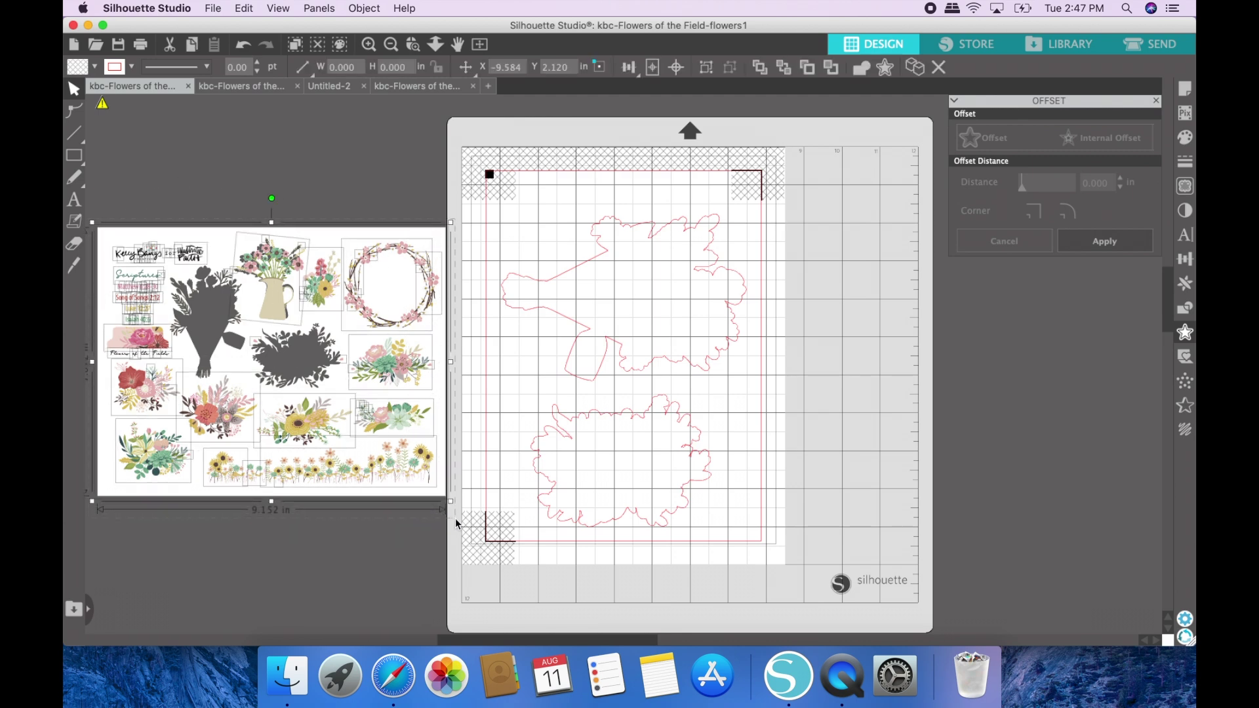
pyautogui.press('Delete')
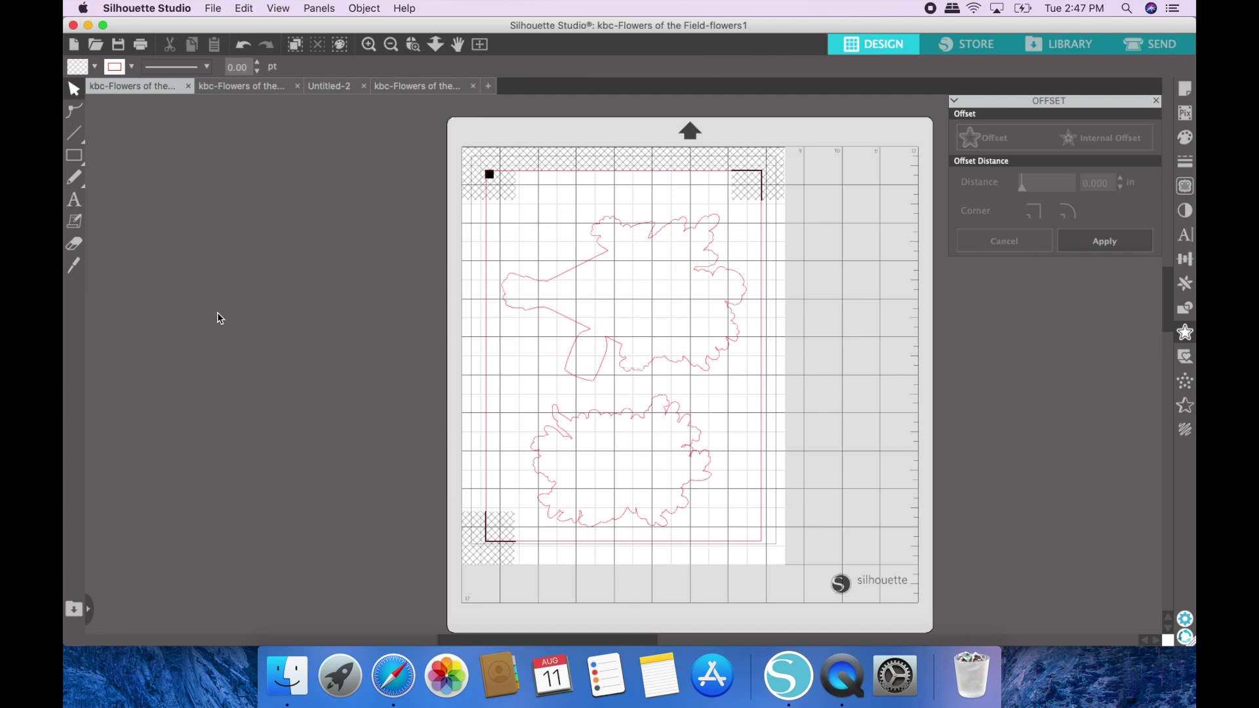
pyautogui.click(434, 85)
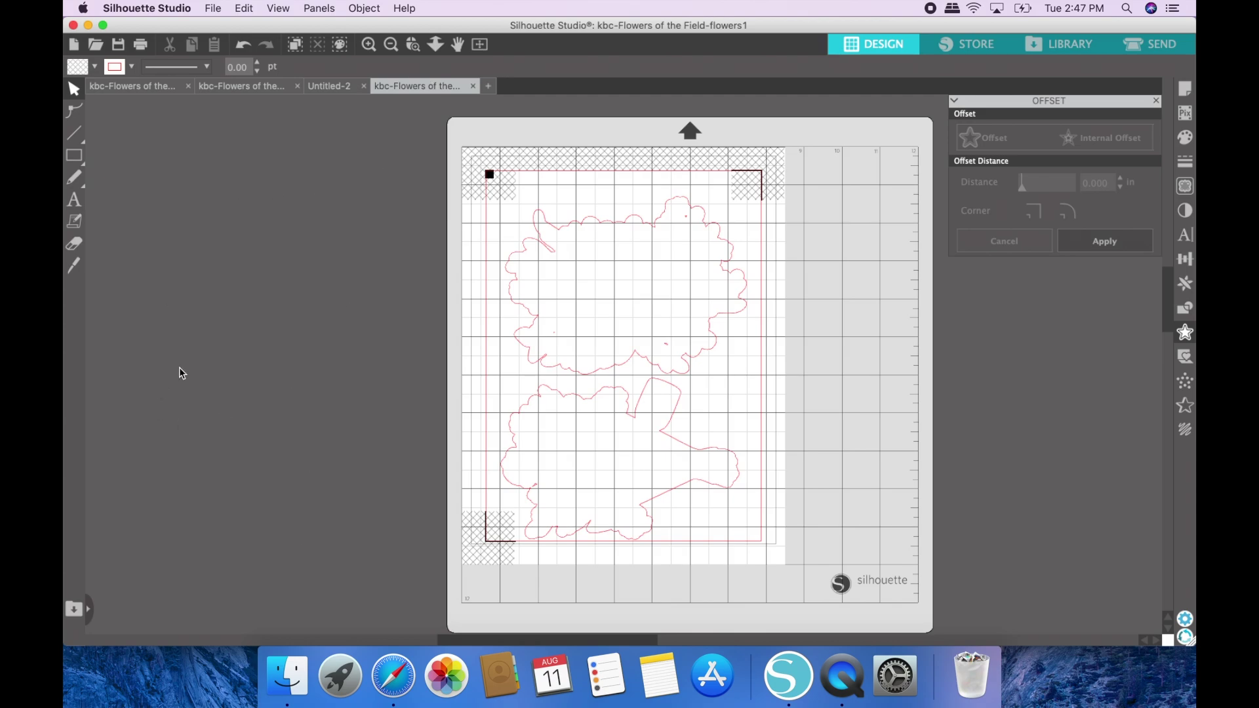